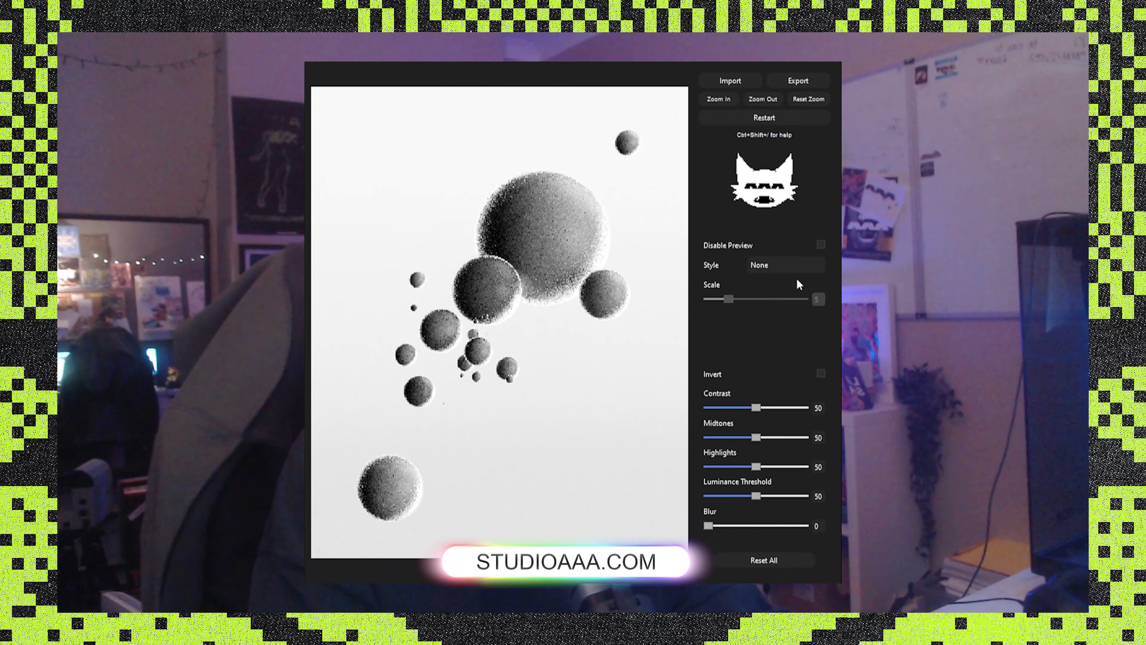
Step: Apply Floyd-Steinberg dithering to the sphere image and raise its scale and tonal settings
{"action": "left_click", "coordinate": [792, 296]}
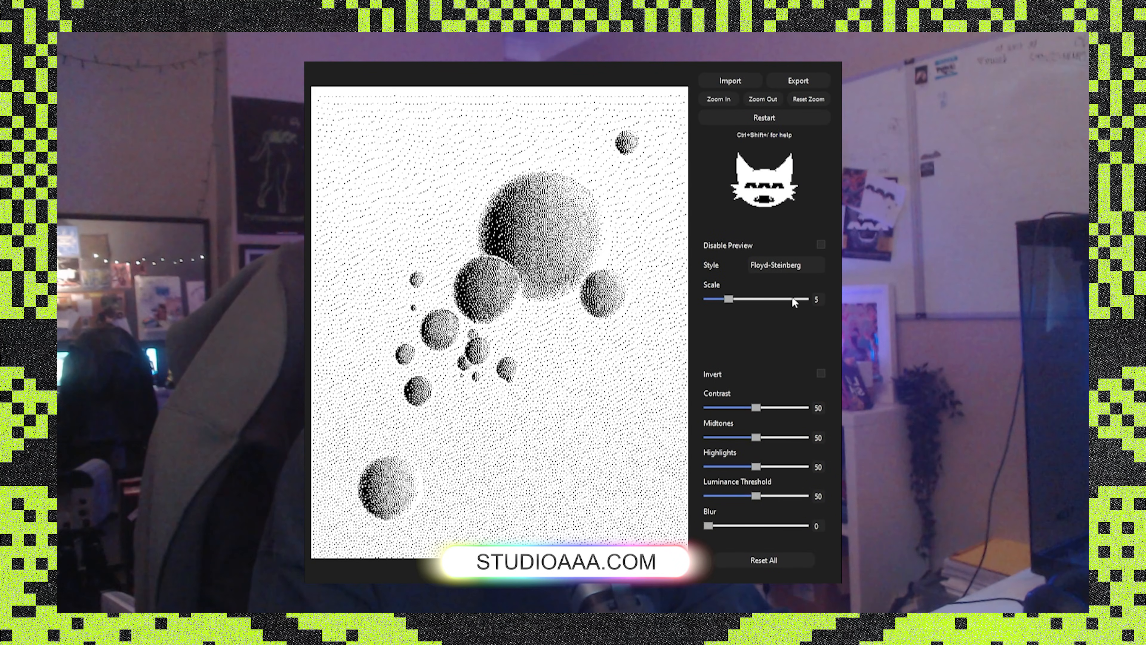
{"action": "left_click_drag", "start_coordinate": [728, 299], "coordinate": [778, 298]}
{"action": "left_click_drag", "start_coordinate": [756, 495], "coordinate": [777, 465]}
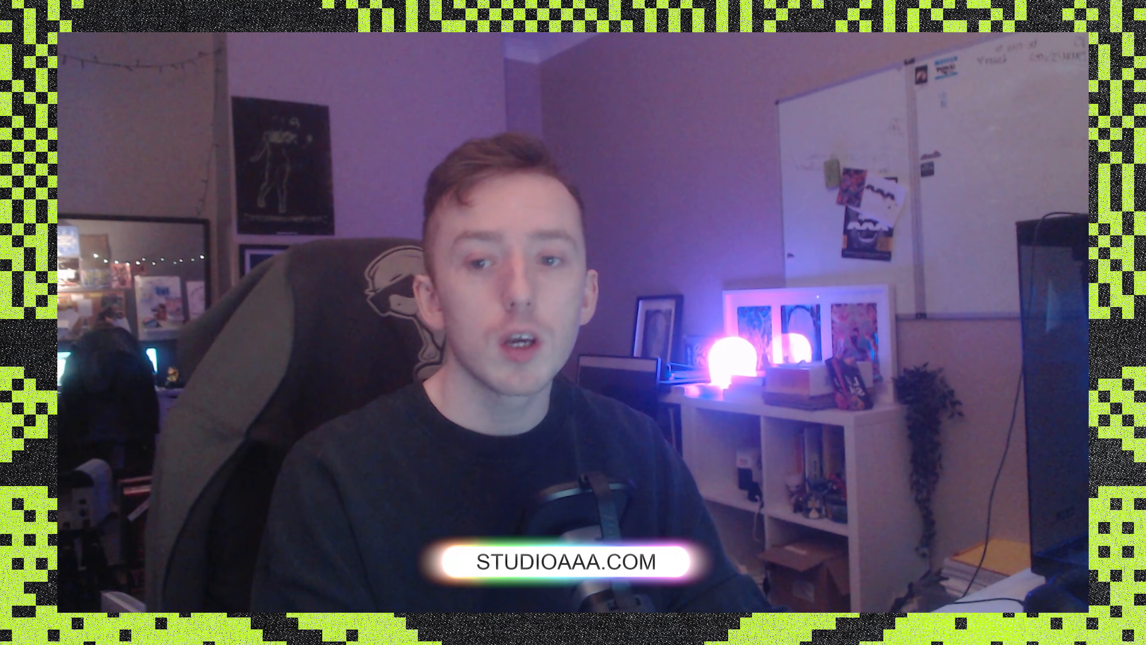
Step: Compare several dithering styles on the close-up portrait, including Atkinson
{"action": "left_click", "coordinate": [792, 277]}
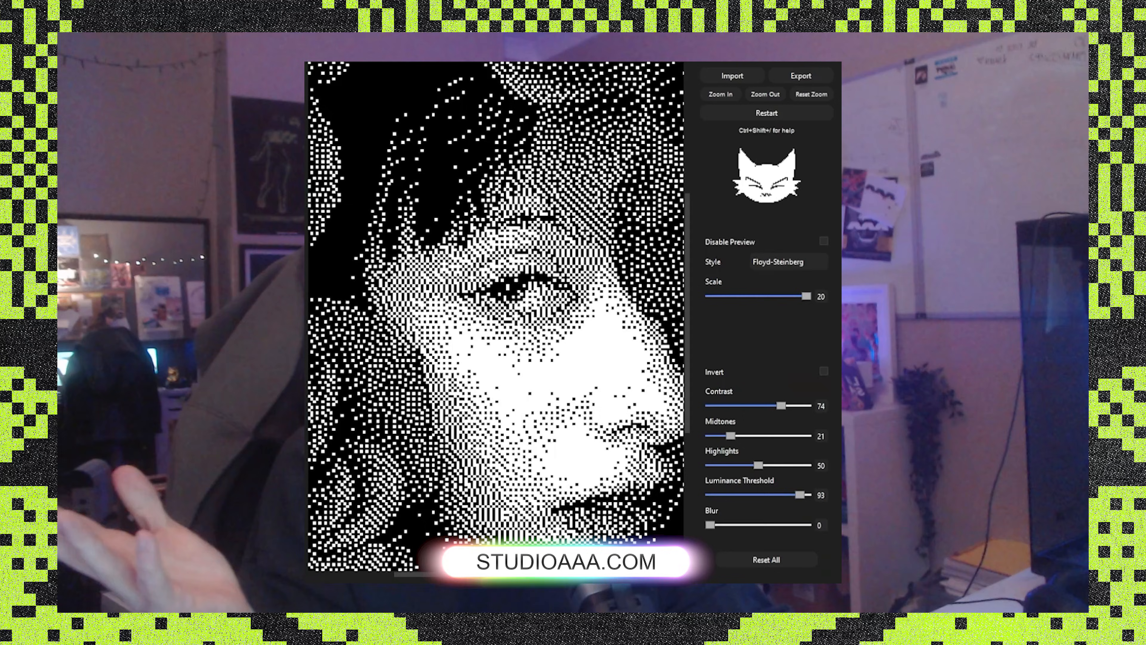
{"action": "left_click", "coordinate": [792, 262]}
{"action": "left_click", "coordinate": [796, 278]}
{"action": "left_click", "coordinate": [804, 260]}
{"action": "left_click", "coordinate": [788, 296]}
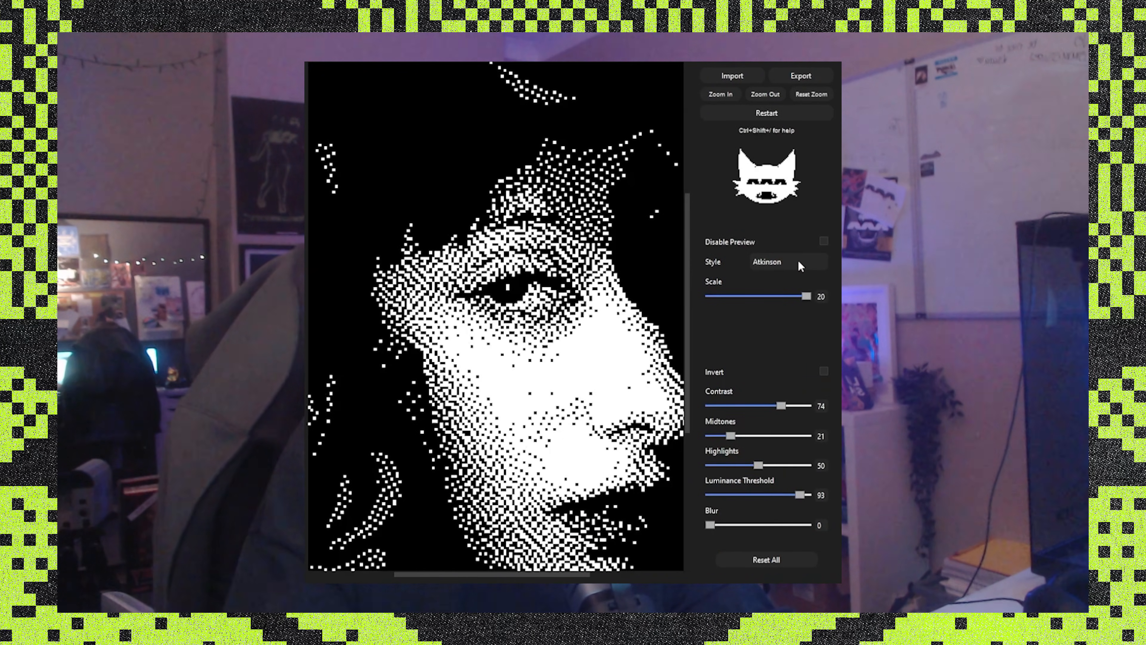
{"action": "left_click", "coordinate": [794, 261]}
{"action": "left_click", "coordinate": [793, 292]}
{"action": "left_click", "coordinate": [813, 261]}
{"action": "left_click", "coordinate": [801, 296]}
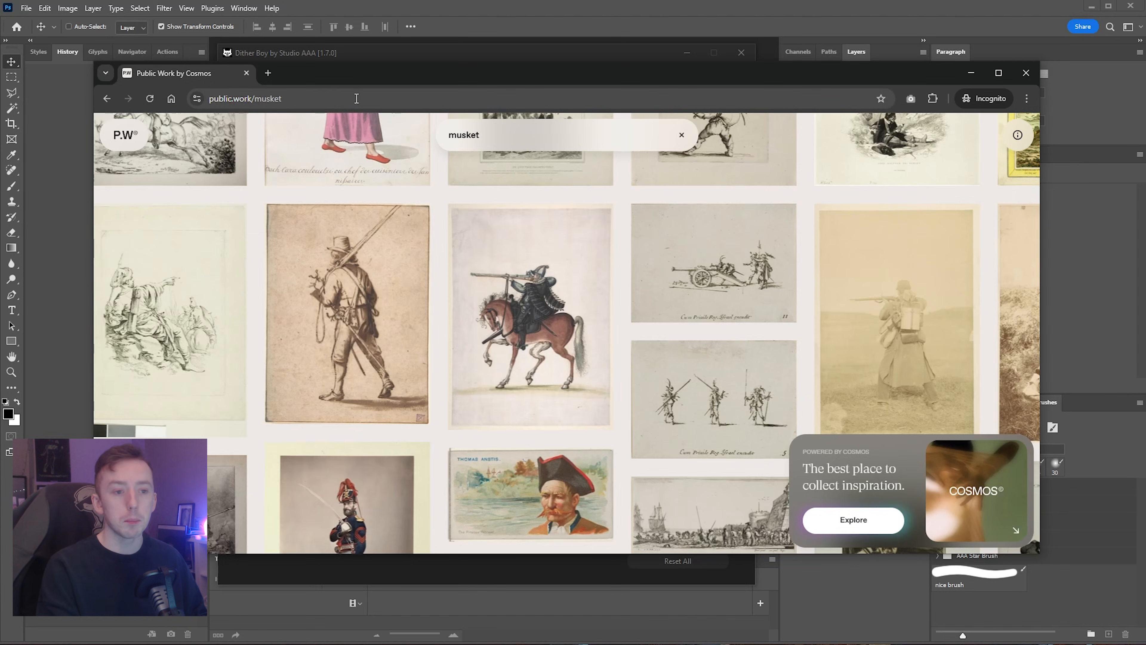
Step: Browse the musket images on Public Work, viewing the mounted musketeer and the soldier standing beside a black horse
{"action": "mouse_move", "coordinate": [496, 169]}
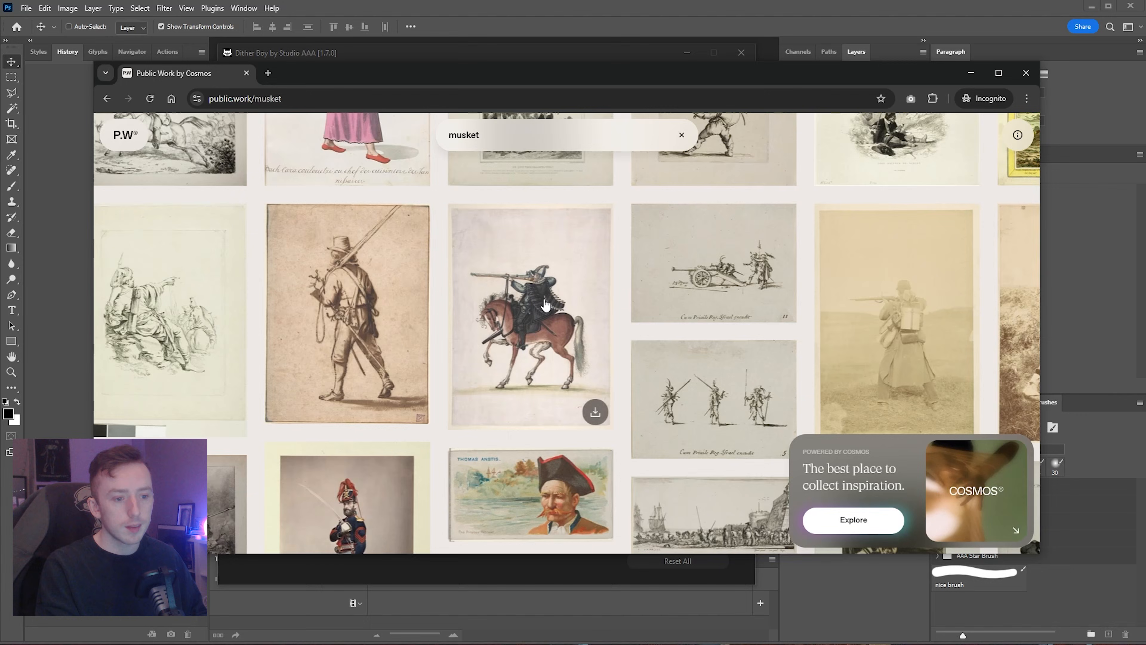
{"action": "left_click", "coordinate": [545, 305]}
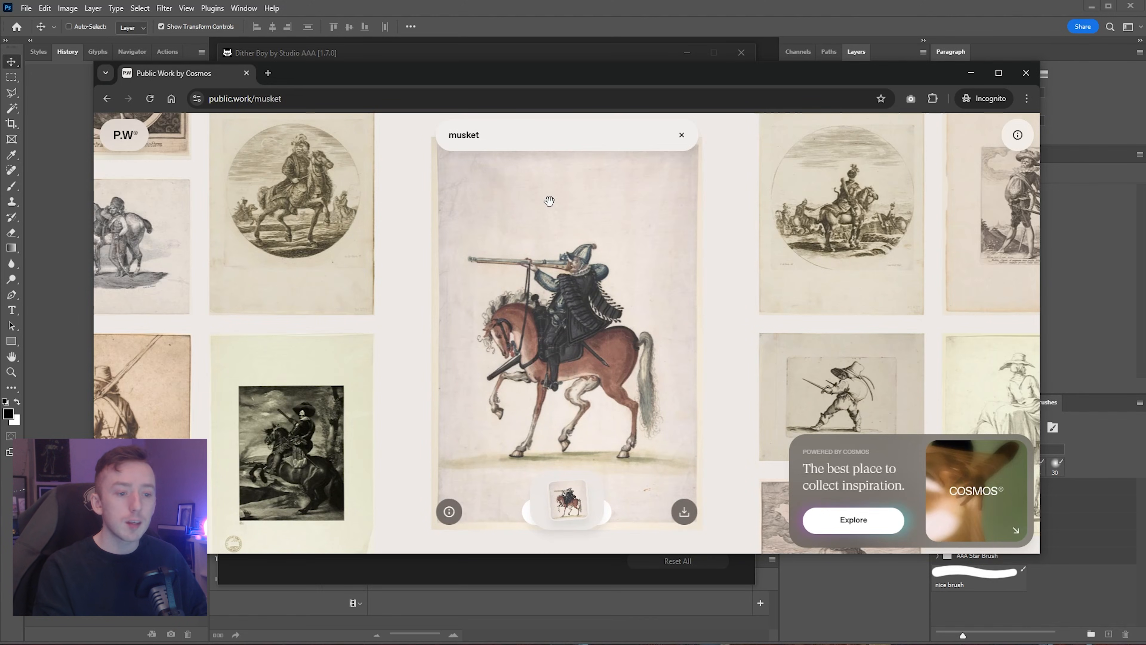
{"action": "scroll", "coordinate": [550, 317], "scroll_direction": "up", "scroll_amount": 8}
{"action": "scroll", "coordinate": [552, 320], "scroll_direction": "right", "scroll_amount": 2}
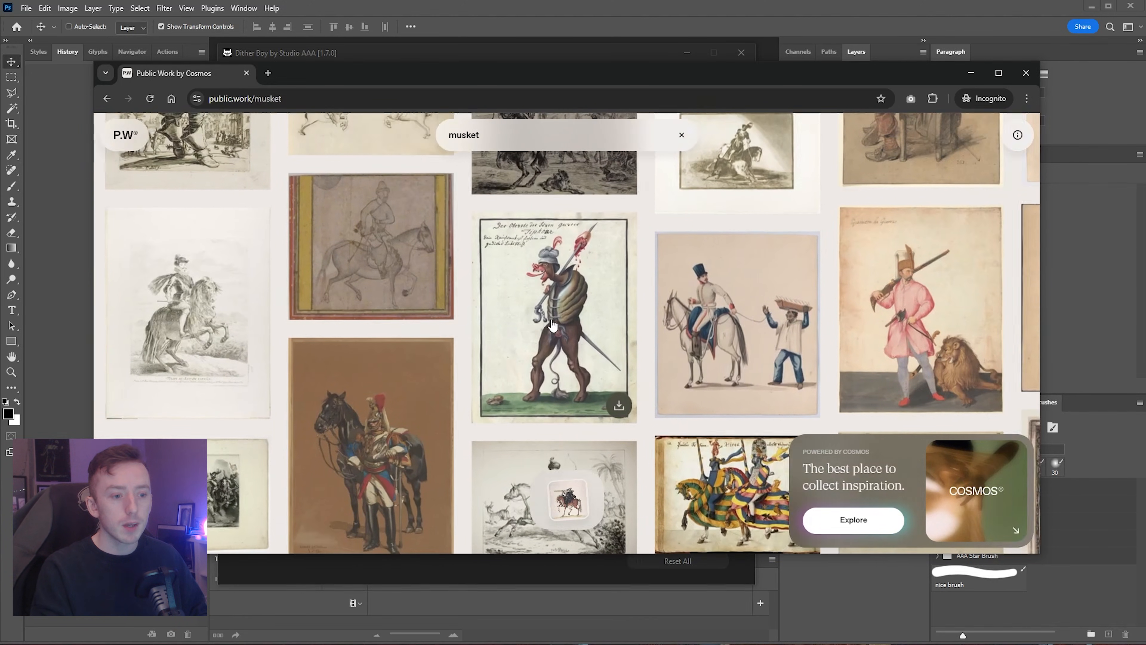
{"action": "scroll", "coordinate": [552, 320], "scroll_direction": "left", "scroll_amount": 4}
{"action": "scroll", "coordinate": [552, 320], "scroll_direction": "down", "scroll_amount": 3}
{"action": "left_click", "coordinate": [585, 294]}
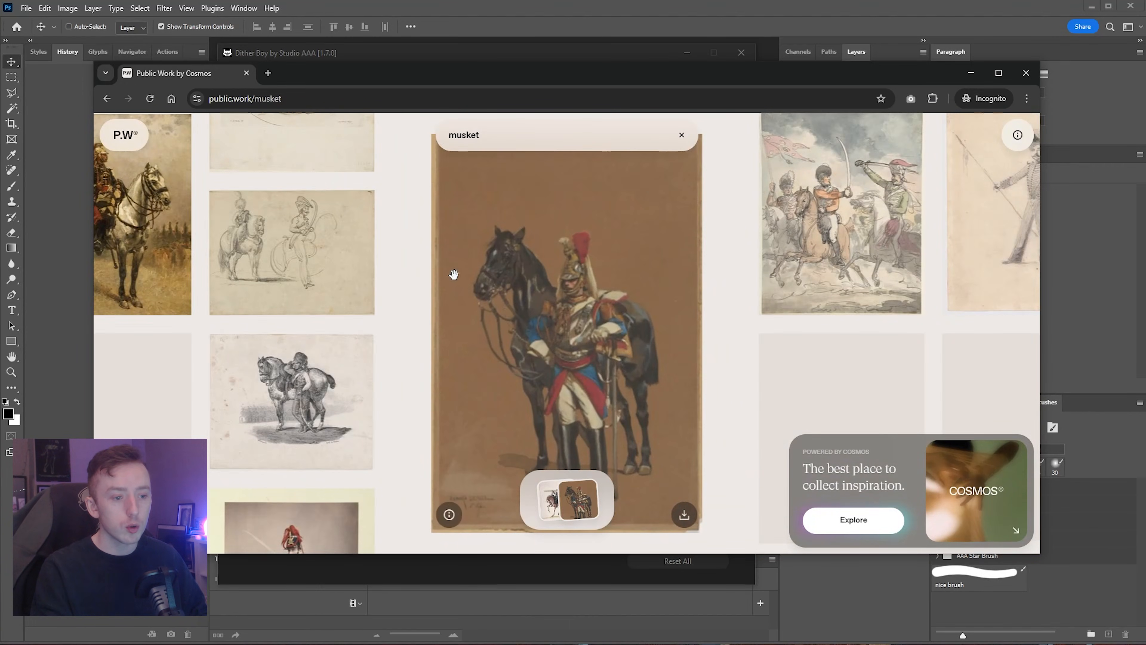
{"action": "scroll", "coordinate": [544, 396], "scroll_direction": "down", "scroll_amount": 2}
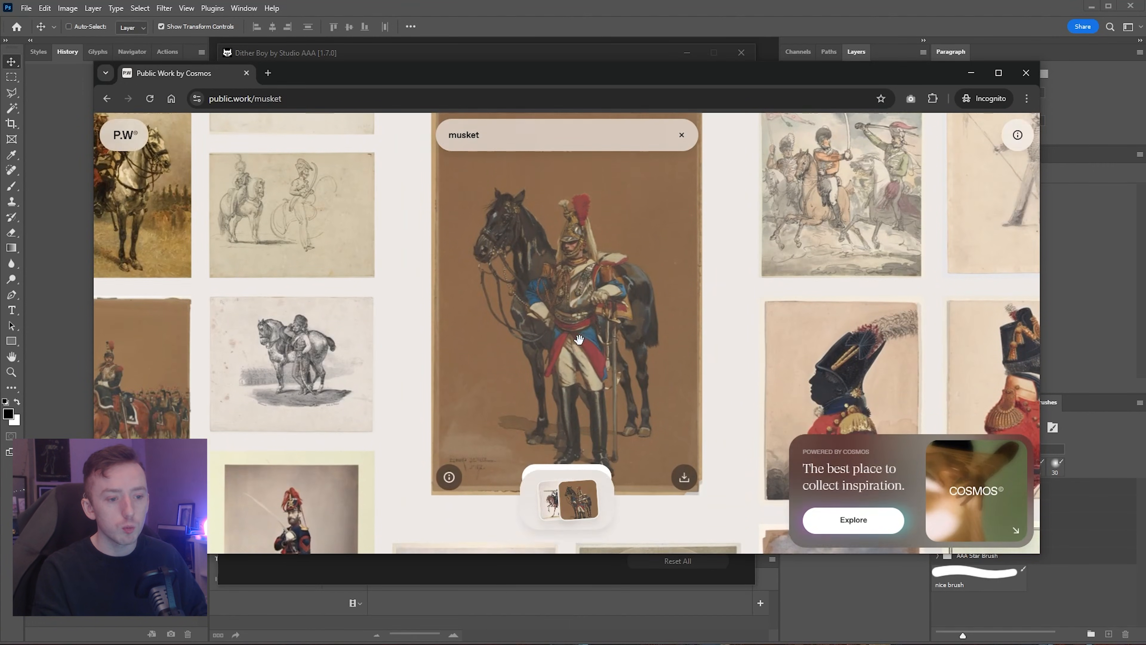
Step: Switch to Dither Boy, import downloaded_image (21).jpeg and dither it in the Burkes style at scale 9 and contrast 61
{"action": "left_click", "coordinate": [563, 53]}
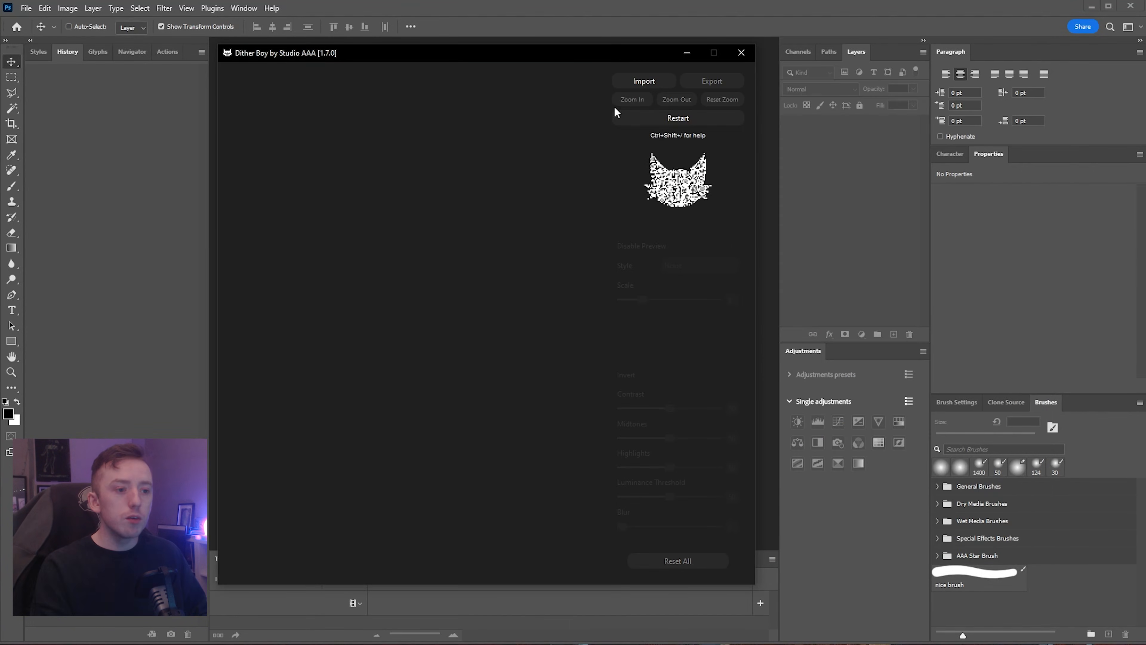
{"action": "left_click", "coordinate": [640, 78]}
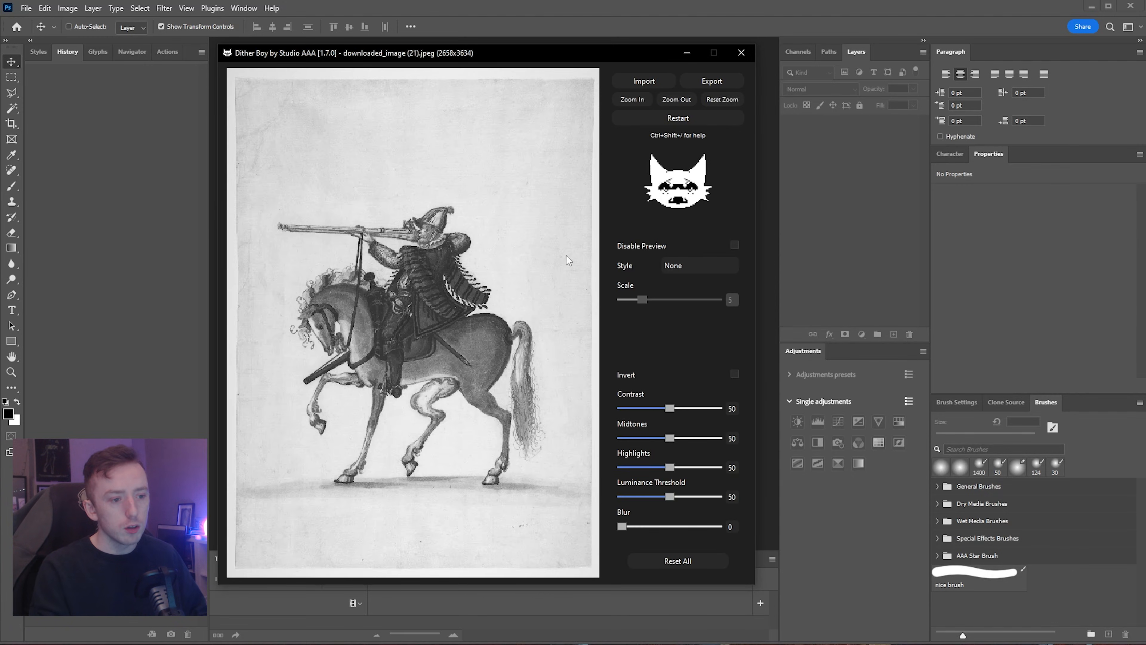
{"action": "left_click", "coordinate": [690, 268]}
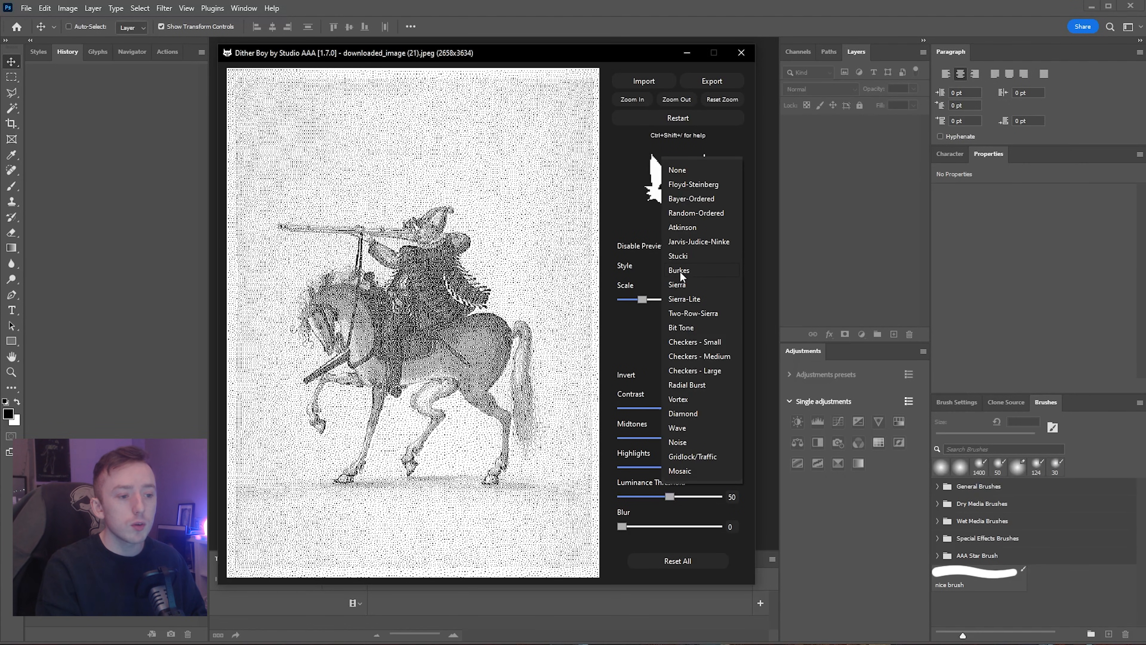
{"action": "left_click", "coordinate": [679, 271]}
{"action": "left_click_drag", "start_coordinate": [643, 299], "coordinate": [672, 299]}
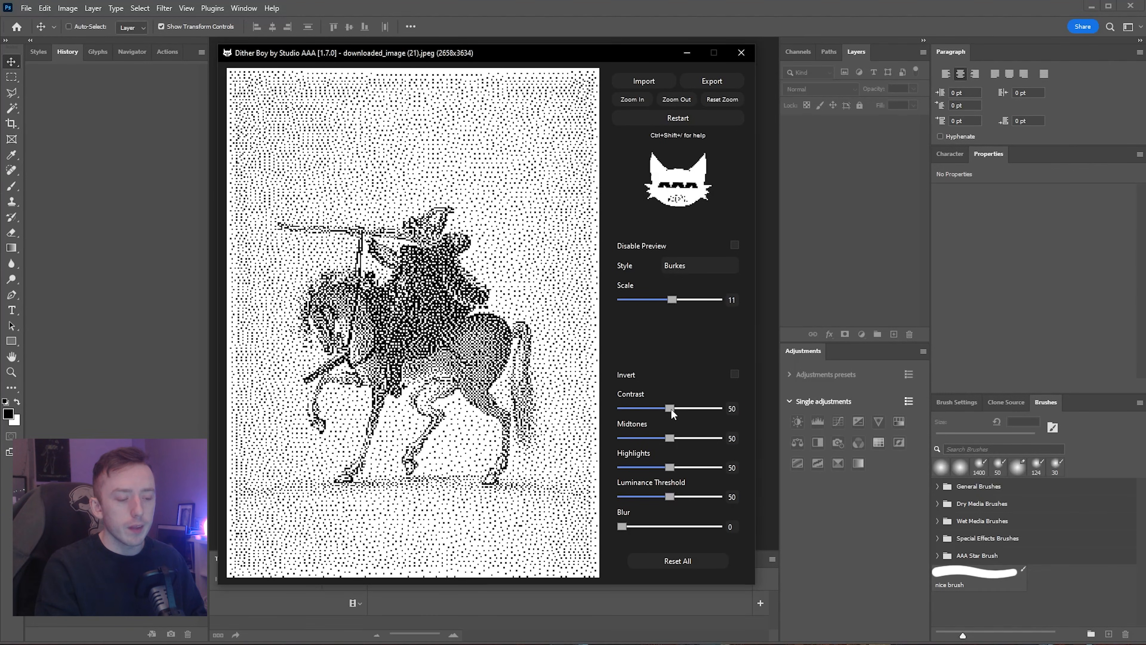
{"action": "mouse_move", "coordinate": [668, 408]}
{"action": "left_mouse_down"}
{"action": "mouse_move", "coordinate": [644, 408]}
{"action": "mouse_move", "coordinate": [691, 408]}
{"action": "mouse_move", "coordinate": [679, 408]}
{"action": "left_mouse_up"}
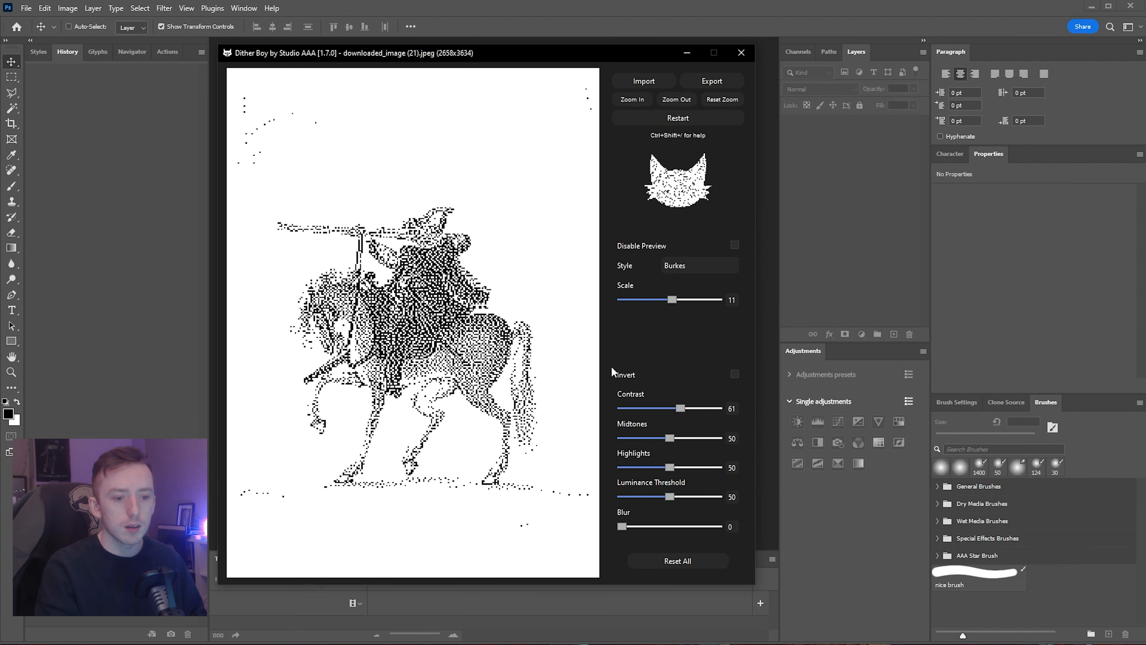
{"action": "mouse_move", "coordinate": [672, 299]}
{"action": "left_mouse_down"}
{"action": "mouse_move", "coordinate": [655, 298]}
{"action": "mouse_move", "coordinate": [664, 301]}
{"action": "left_mouse_up"}
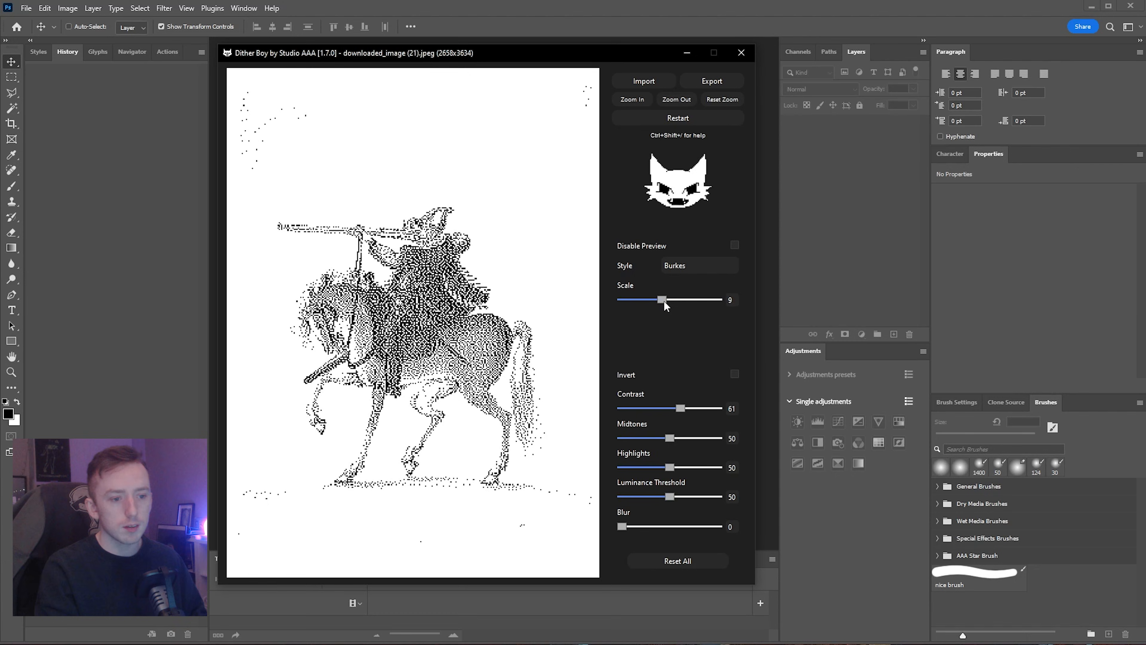
Step: Try the Bayer-Ordered style on the mounted musketeer at scale 8 and contrast 32
{"action": "left_click", "coordinate": [704, 268]}
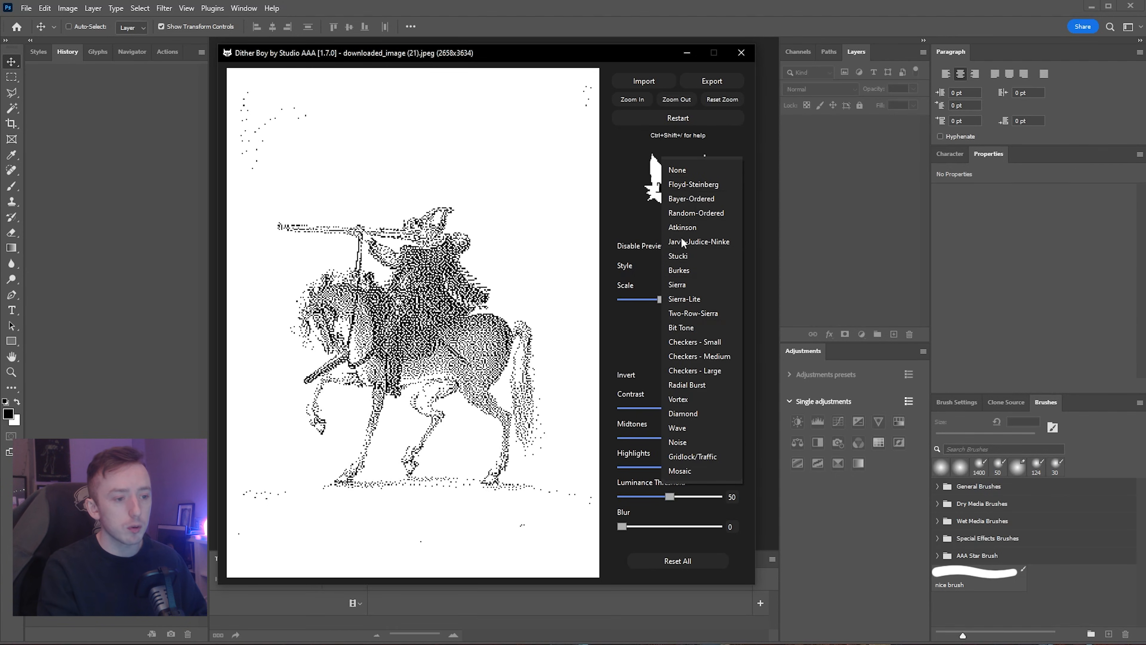
{"action": "left_click", "coordinate": [710, 200]}
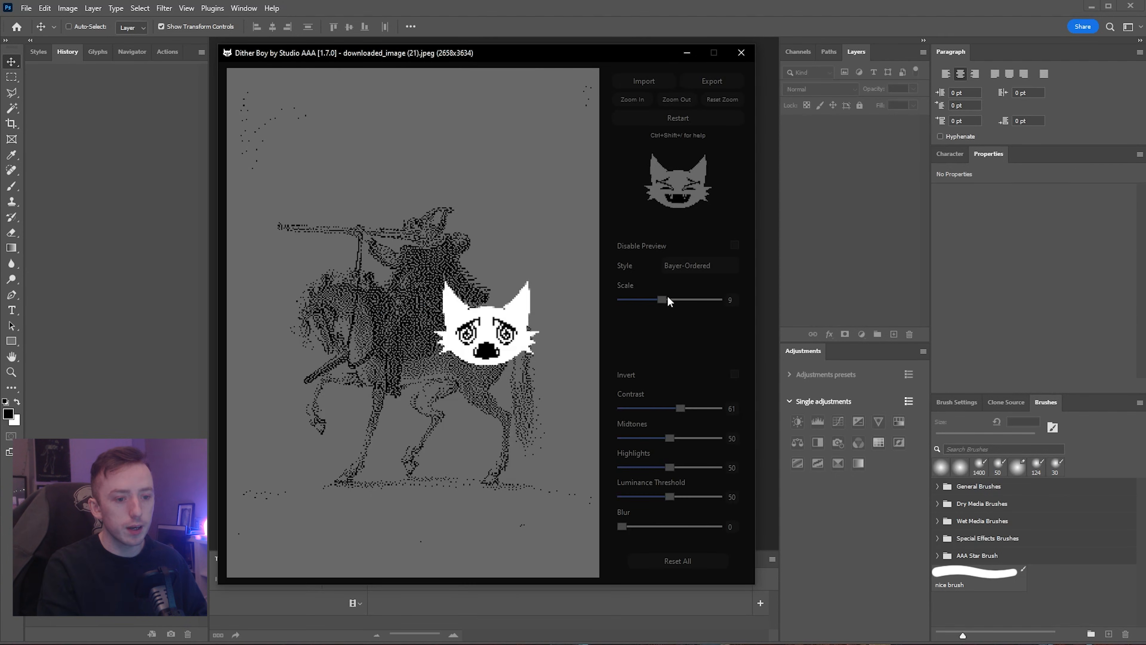
{"action": "left_click_drag", "start_coordinate": [680, 408], "coordinate": [652, 407]}
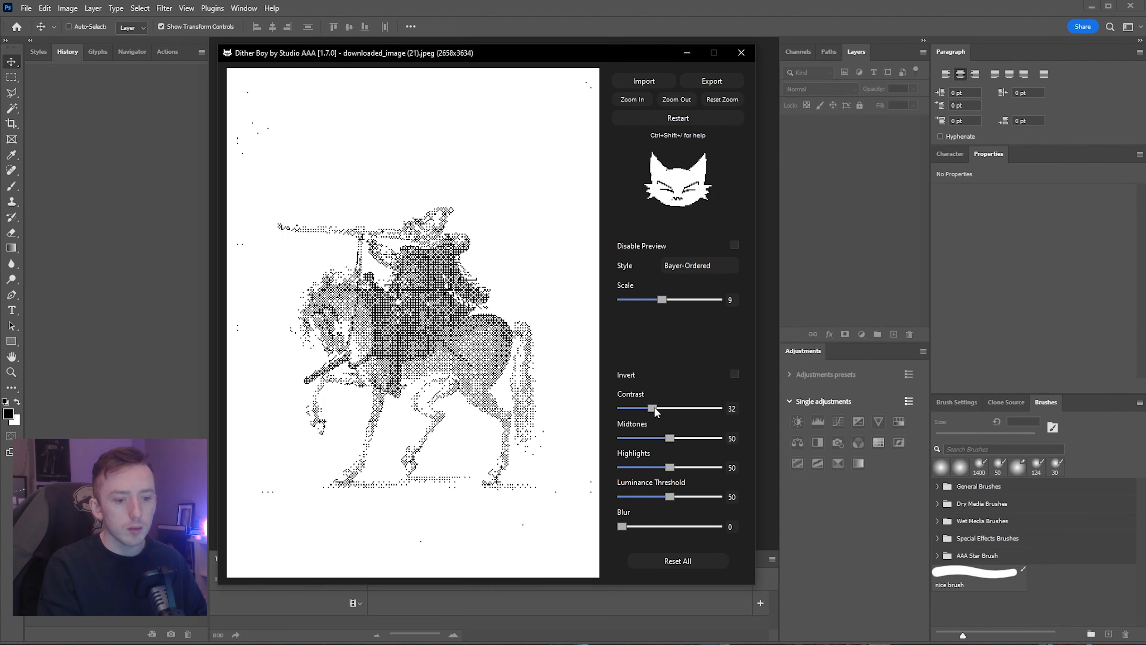
{"action": "mouse_move", "coordinate": [661, 299]}
{"action": "left_mouse_down"}
{"action": "mouse_move", "coordinate": [692, 300]}
{"action": "mouse_move", "coordinate": [625, 301]}
{"action": "mouse_move", "coordinate": [657, 301]}
{"action": "left_mouse_up"}
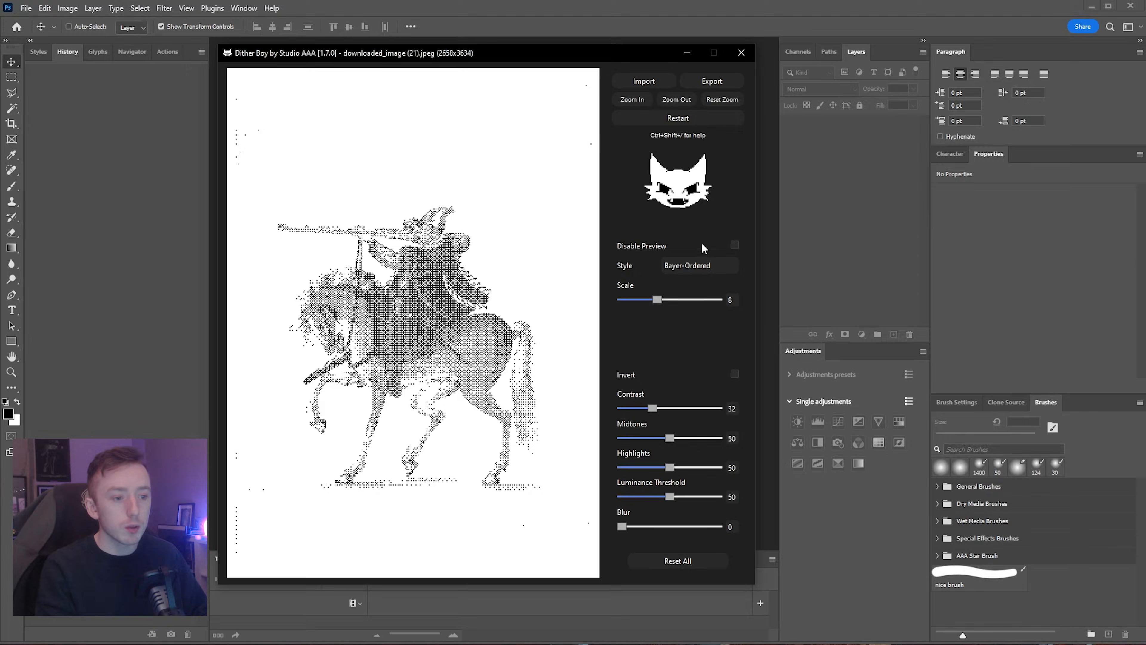
Step: Try the Sierra style, settle on Burkes at scale 7 and contrast 63, and export the dithered horse rider
{"action": "left_click", "coordinate": [705, 267]}
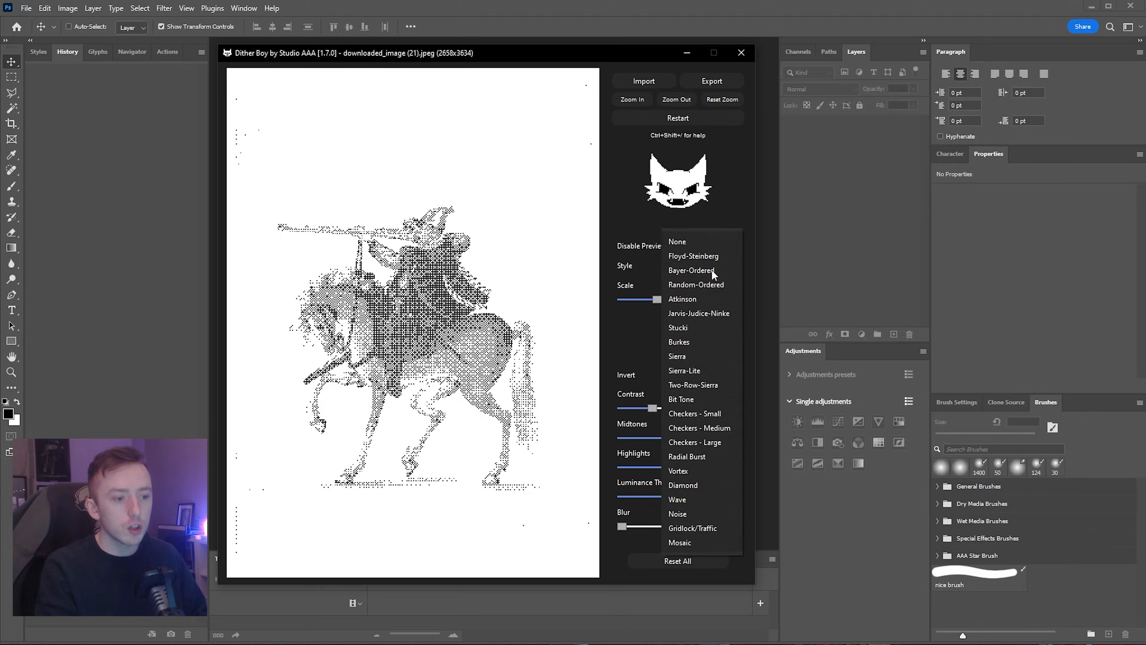
{"action": "left_click", "coordinate": [682, 355]}
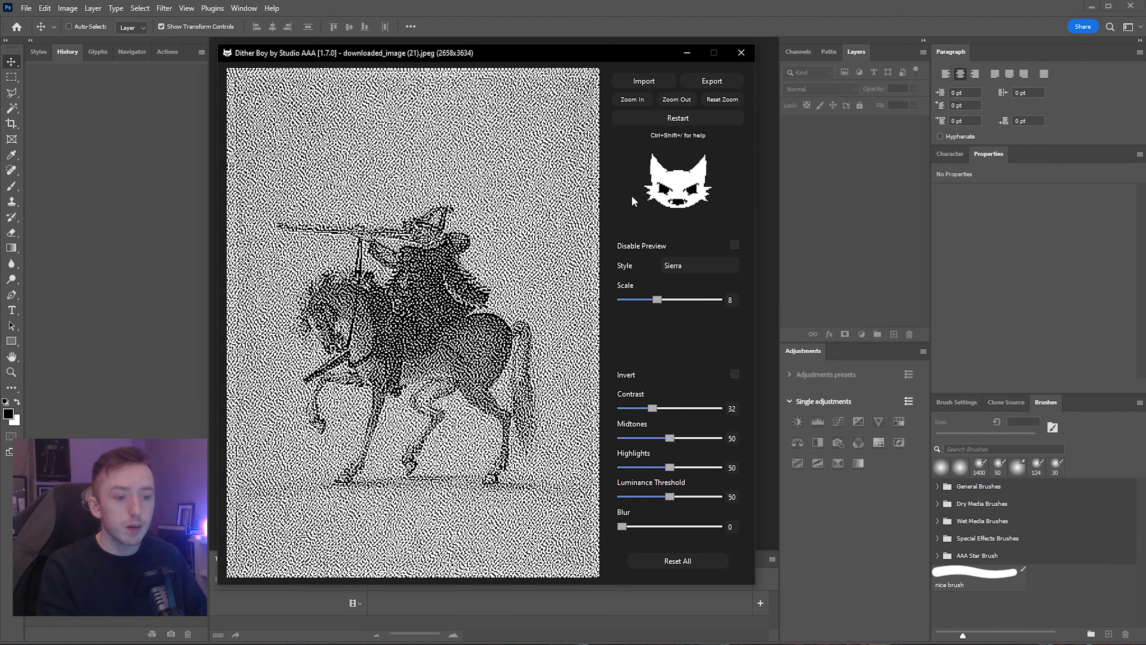
{"action": "left_click_drag", "start_coordinate": [653, 410], "coordinate": [696, 409]}
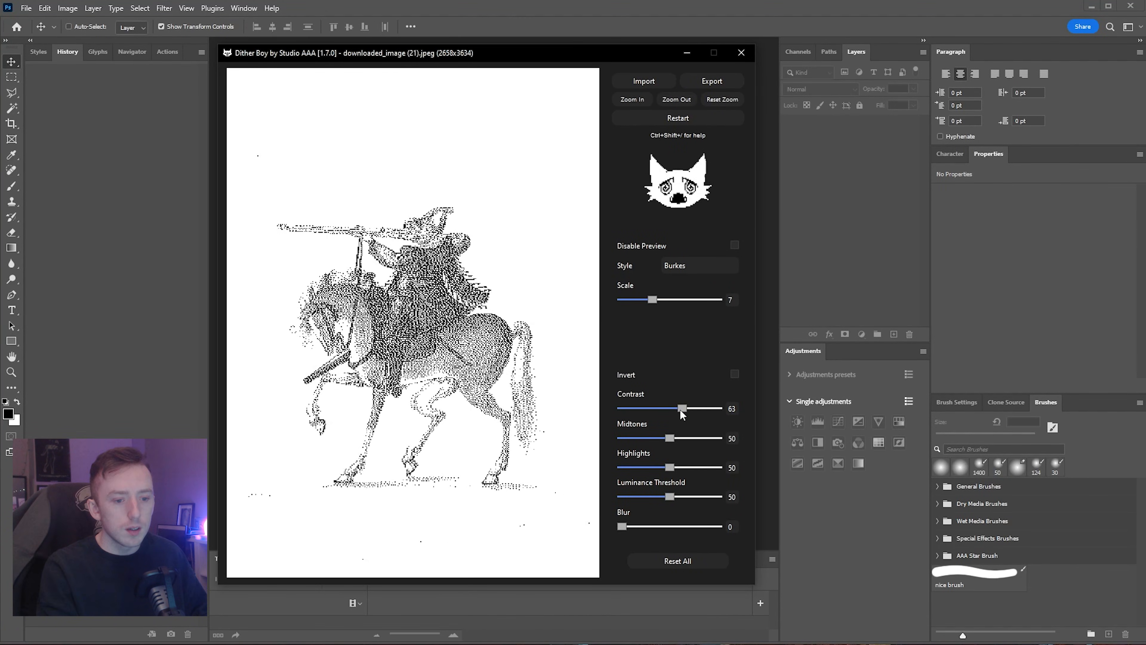
{"action": "left_click", "coordinate": [712, 83]}
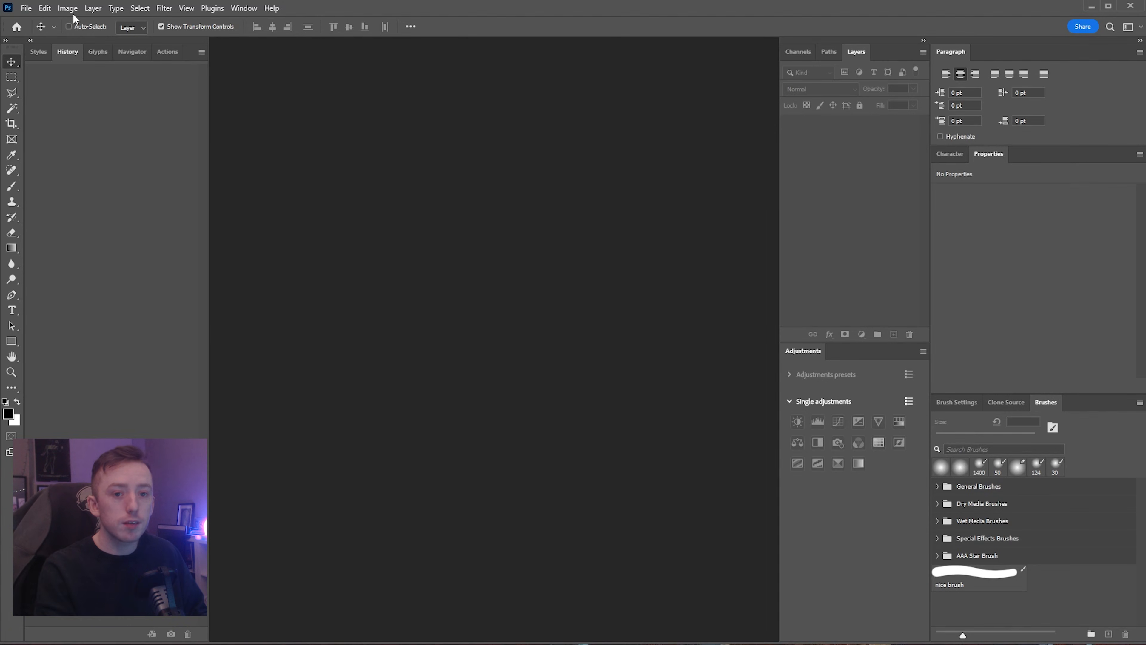
Step: In Photoshop, create a 2160 x 2700 px document with a black background and turn the background into a layer named horse
{"action": "left_click", "coordinate": [25, 8]}
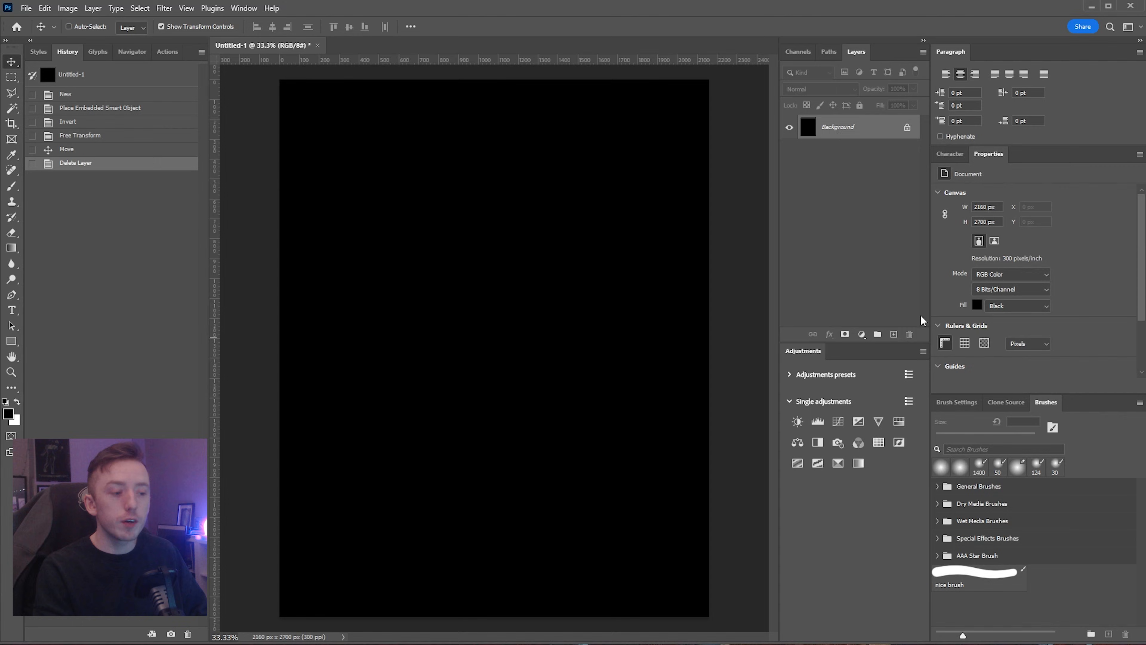
{"action": "double_click", "coordinate": [868, 135]}
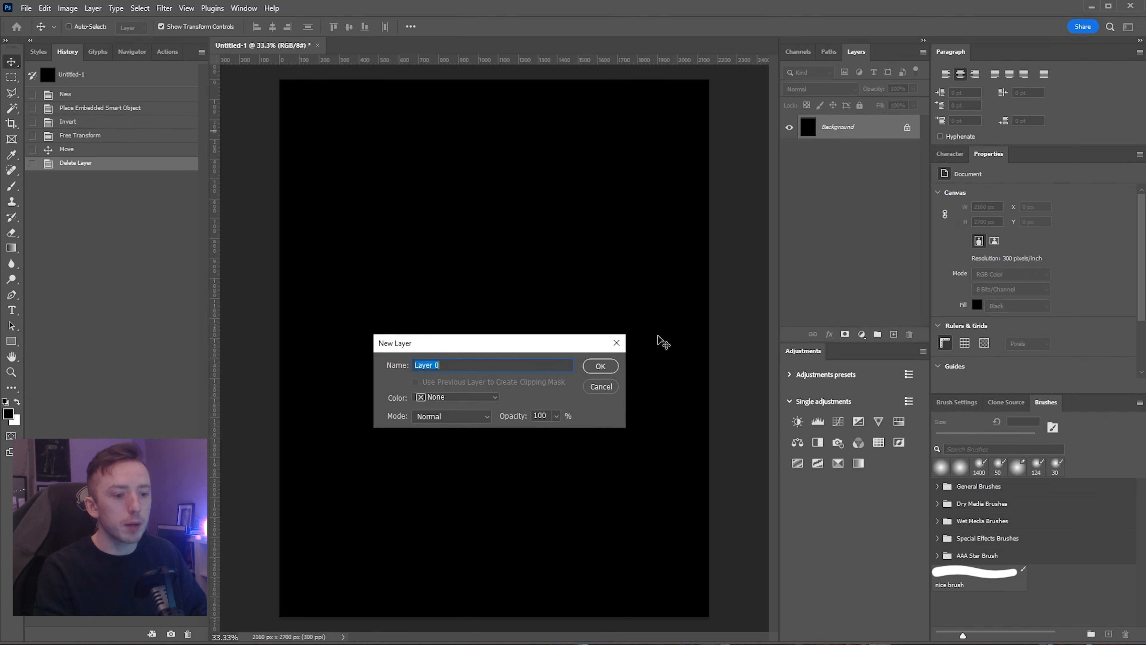
{"action": "left_click", "coordinate": [601, 366]}
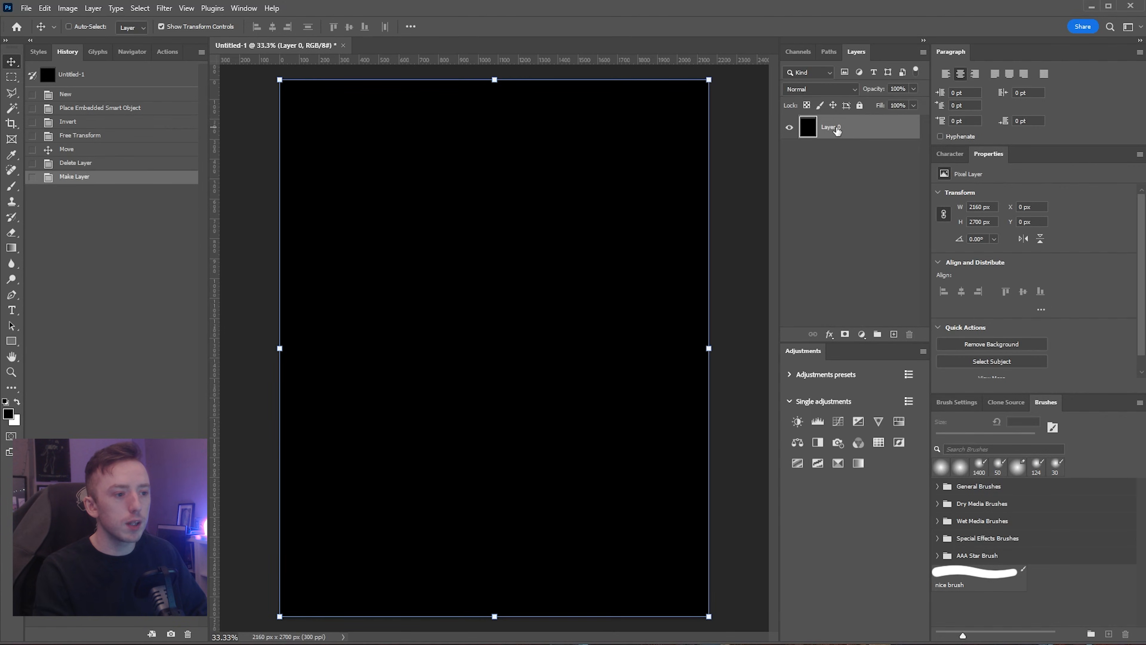
{"action": "type", "text": "horse"}
{"action": "key", "text": "Return"}
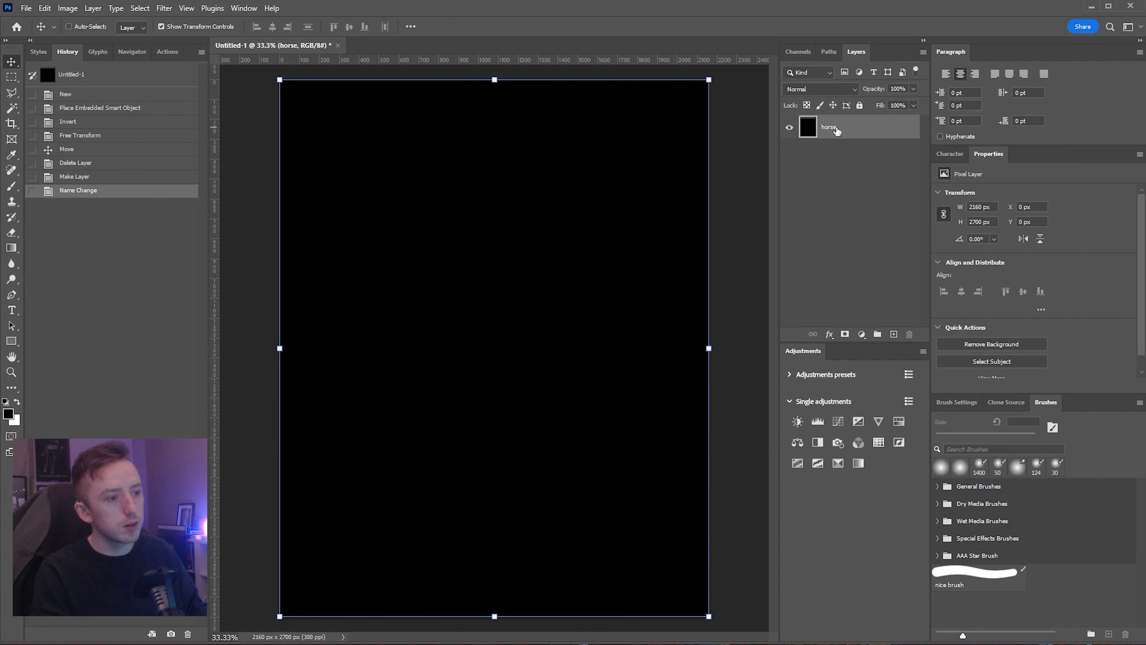
Step: Convert the horse layer to a smart object and invert its colours with a smart filter
{"action": "right_click", "coordinate": [837, 131]}
{"action": "left_click", "coordinate": [909, 339]}
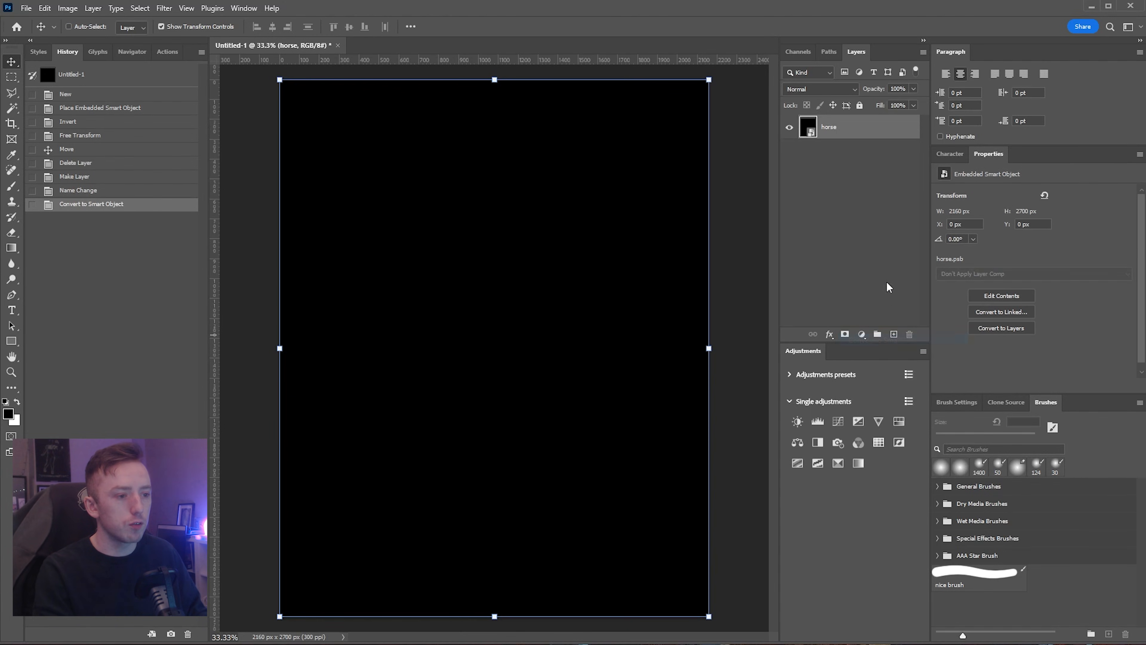
{"action": "key", "text": "ctrl+i"}
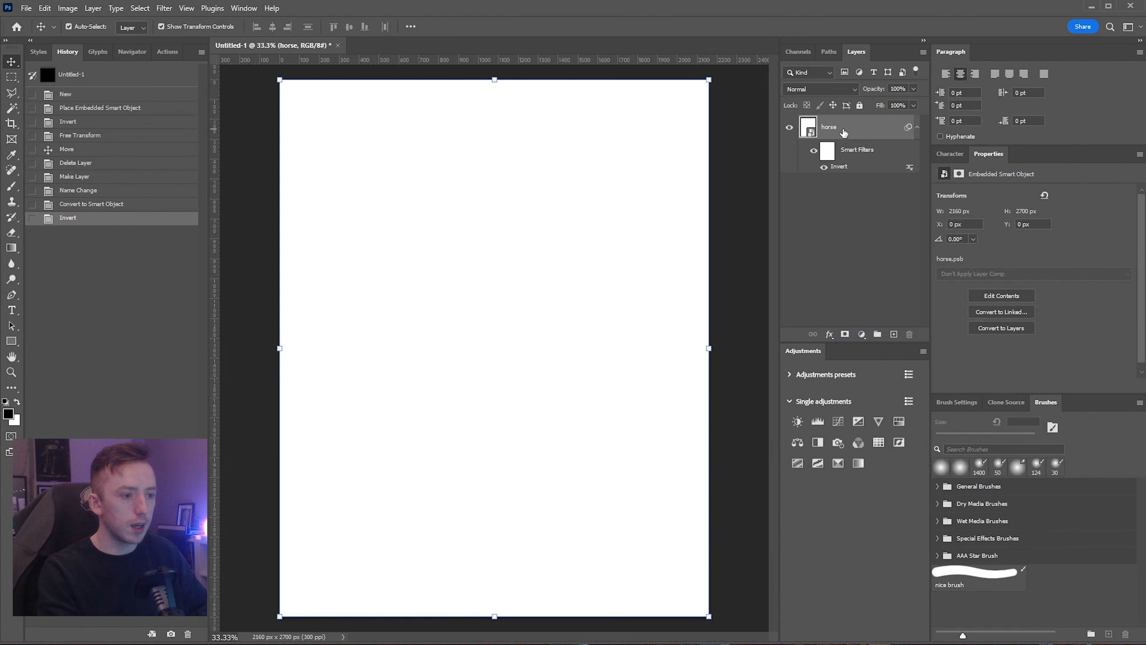
Step: Open the horse smart object's contents and place the exported HORSERIDER.jpeg in it
{"action": "left_click", "coordinate": [802, 131], "text": "ctrl"}
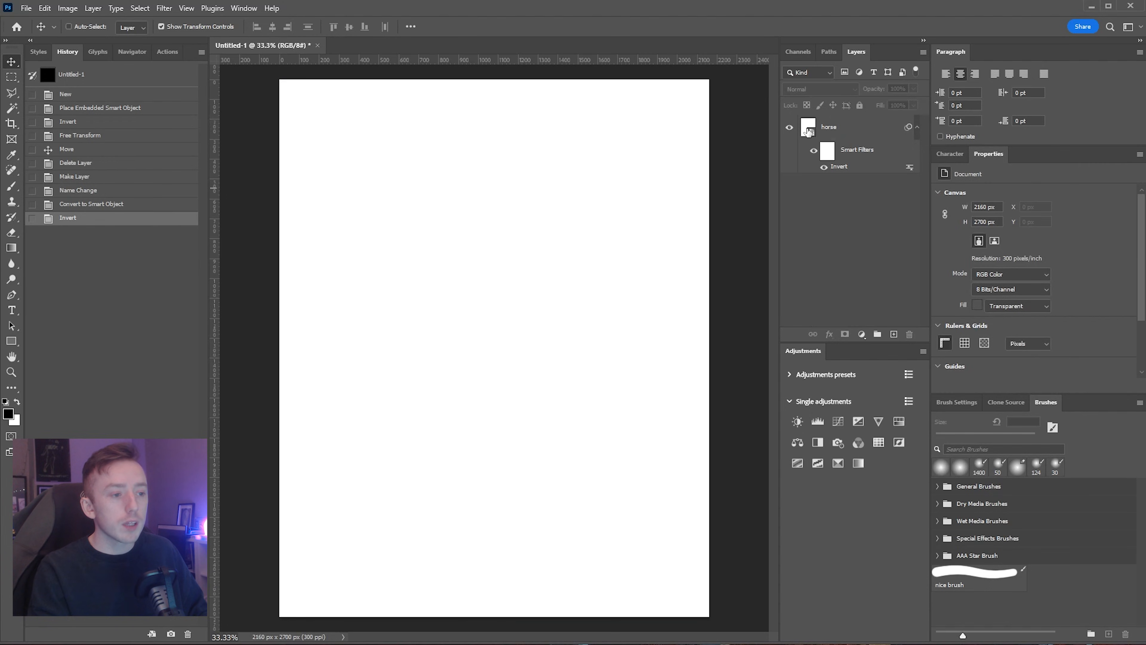
{"action": "double_click", "coordinate": [808, 131]}
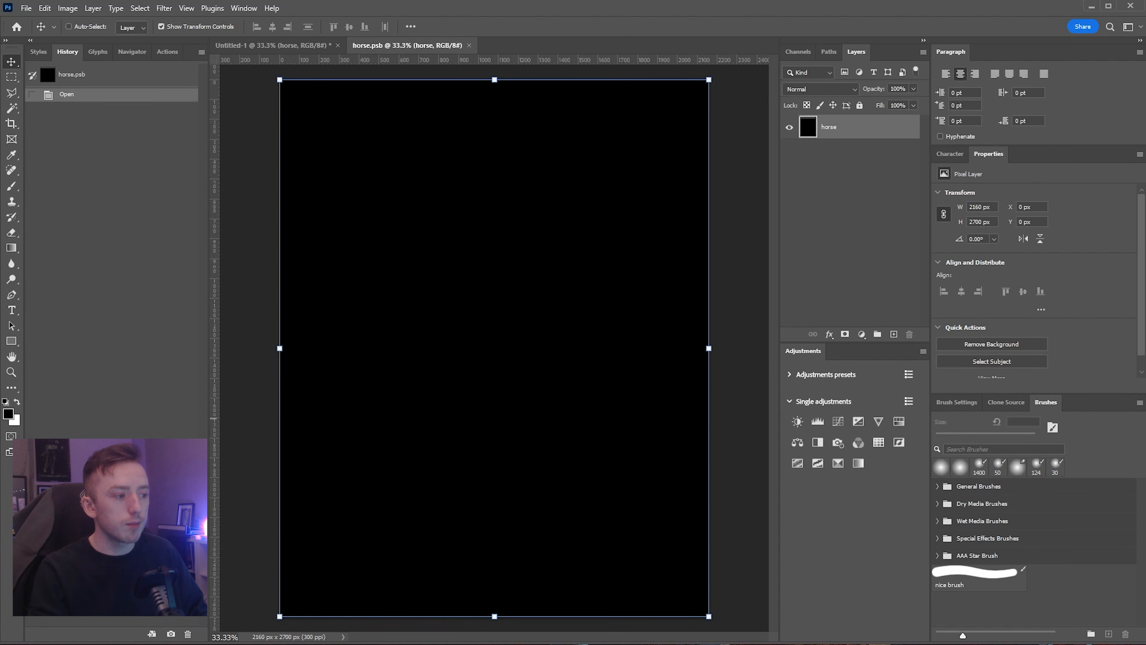
{"action": "left_click_drag", "start_coordinate": [485, 262], "coordinate": [470, 325]}
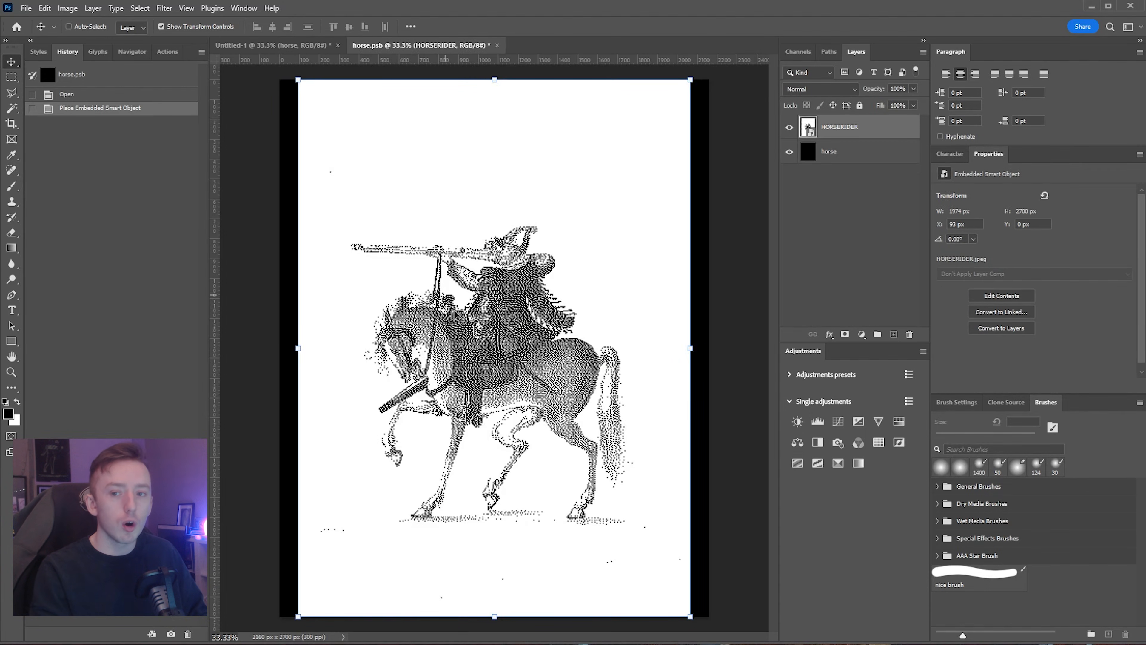
Step: Back in Dither Boy, dither the rider in the Bayer-Ordered style at scale 7 with lower contrast and export this version
{"action": "key", "text": "alt+Tab"}
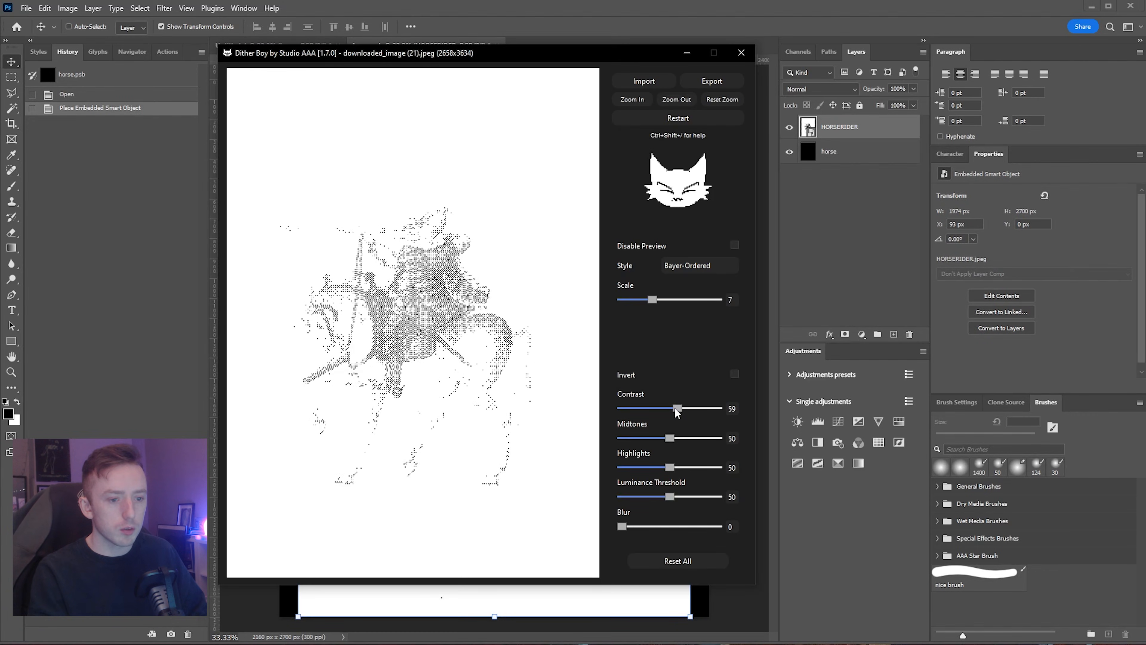
{"action": "left_click_drag", "start_coordinate": [669, 408], "coordinate": [650, 411]}
{"action": "left_click", "coordinate": [712, 81]}
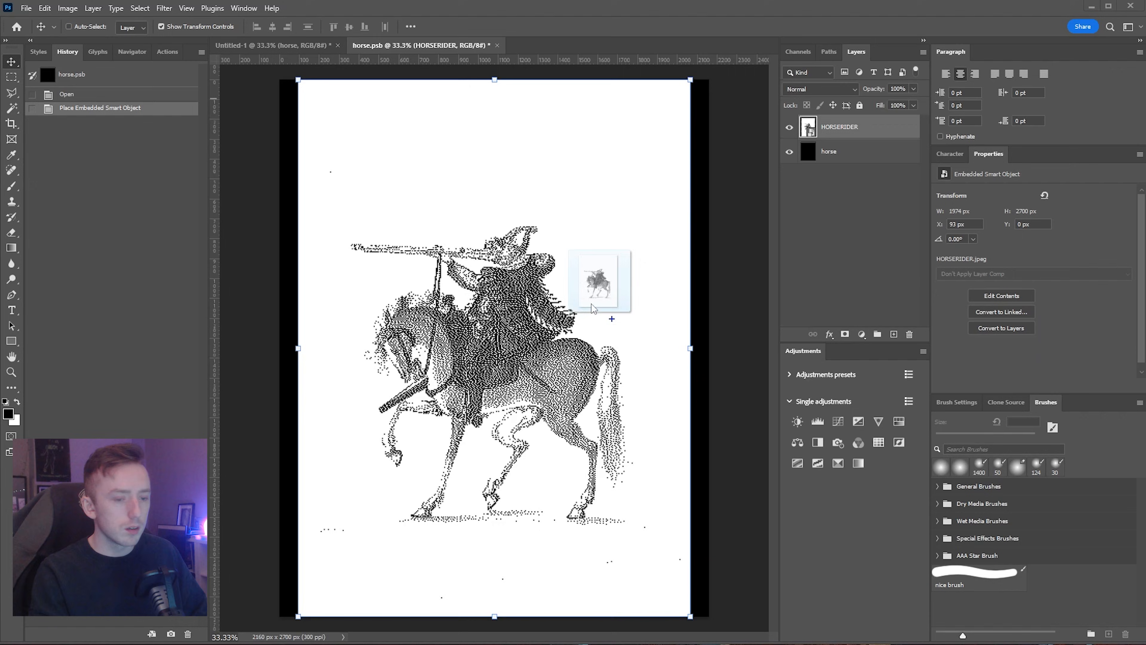
Step: Place HORSERIDER2 above HORSERIDER in the horse smart object, enlarge both together to the full canvas width, and save and close the contents
{"action": "left_click", "coordinate": [848, 144], "text": "shift"}
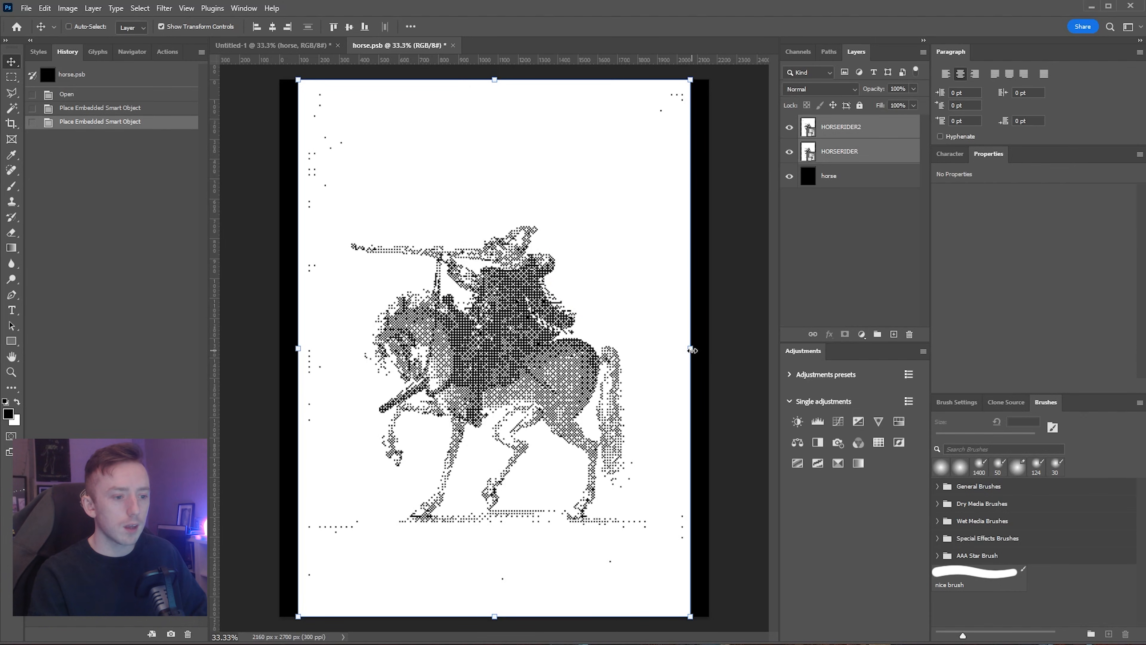
{"action": "mouse_move", "coordinate": [692, 349]}
{"action": "left_mouse_down"}
{"action": "mouse_move", "coordinate": [722, 338]}
{"action": "mouse_move", "coordinate": [713, 343]}
{"action": "left_mouse_up"}
{"action": "left_click_drag", "start_coordinate": [613, 361], "coordinate": [613, 348]}
{"action": "left_click", "coordinate": [591, 27]}
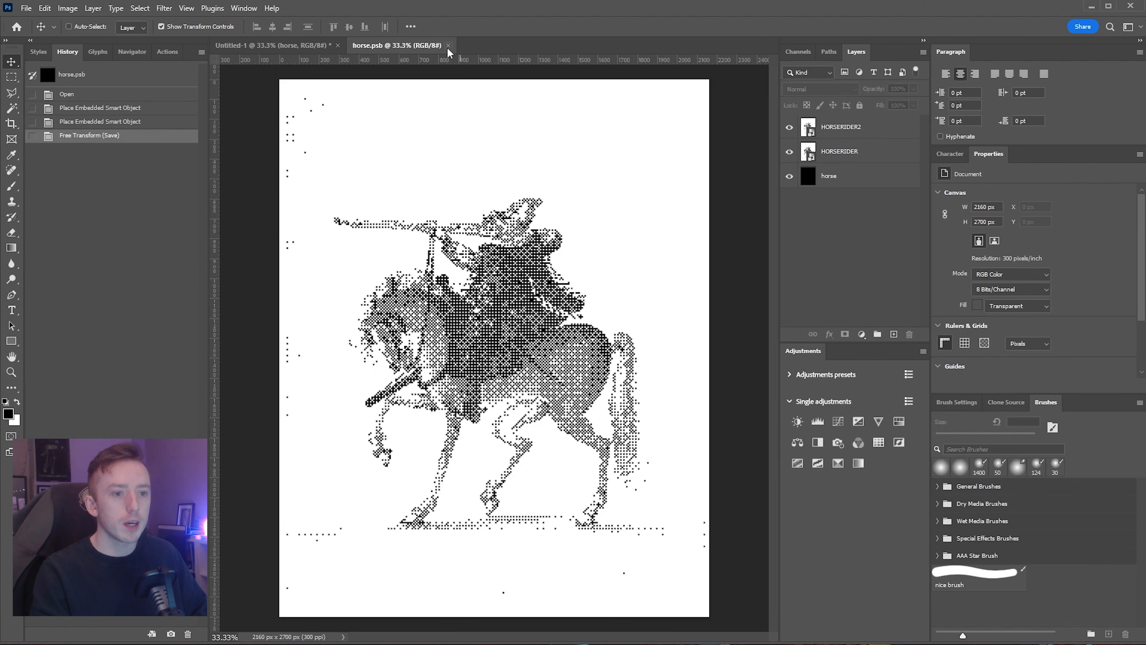
{"action": "left_click", "coordinate": [448, 46]}
Step: Scale the horse smart object down proportionally to 1800 x 2250 px and align it with the canvas's upper edge
{"action": "left_click_drag", "start_coordinate": [709, 348], "coordinate": [673, 359]}
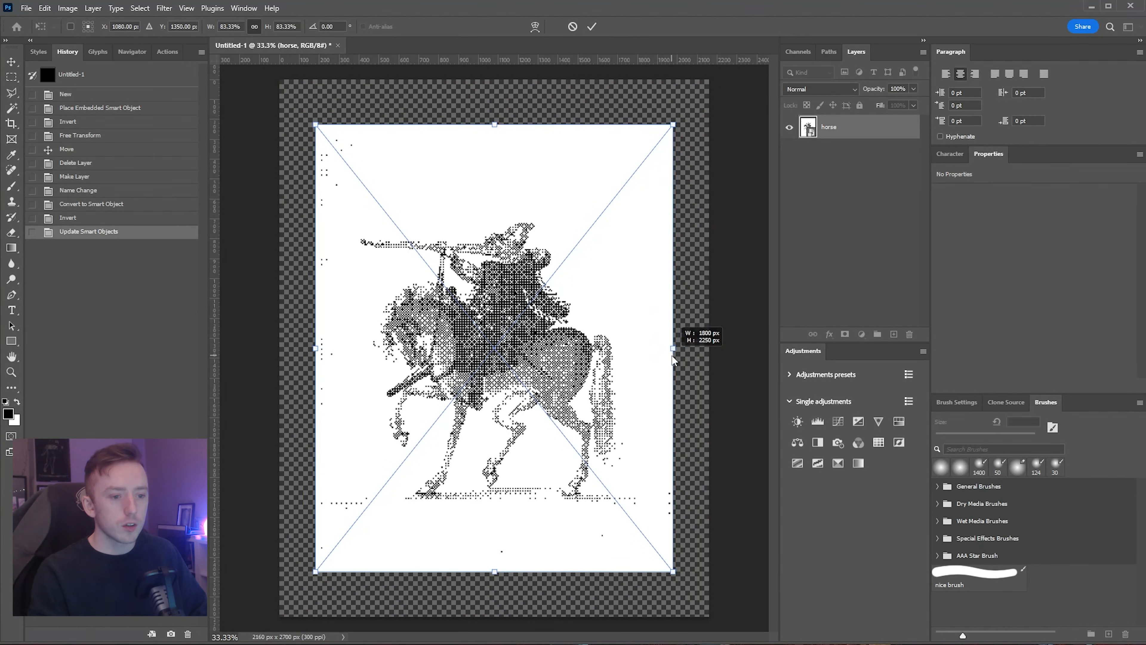
{"action": "left_click_drag", "start_coordinate": [596, 359], "coordinate": [595, 314]}
{"action": "left_click", "coordinate": [592, 26]}
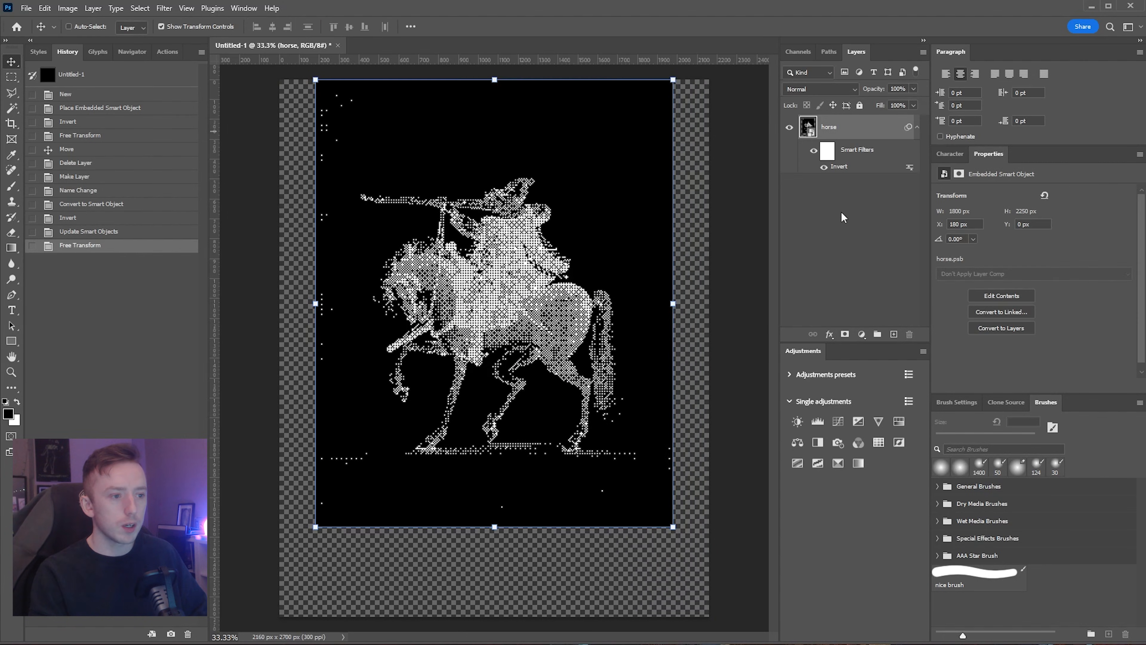
Step: Add a new layer filled with black using the Paint Bucket and place it beneath the horse layer
{"action": "left_click", "coordinate": [893, 333]}
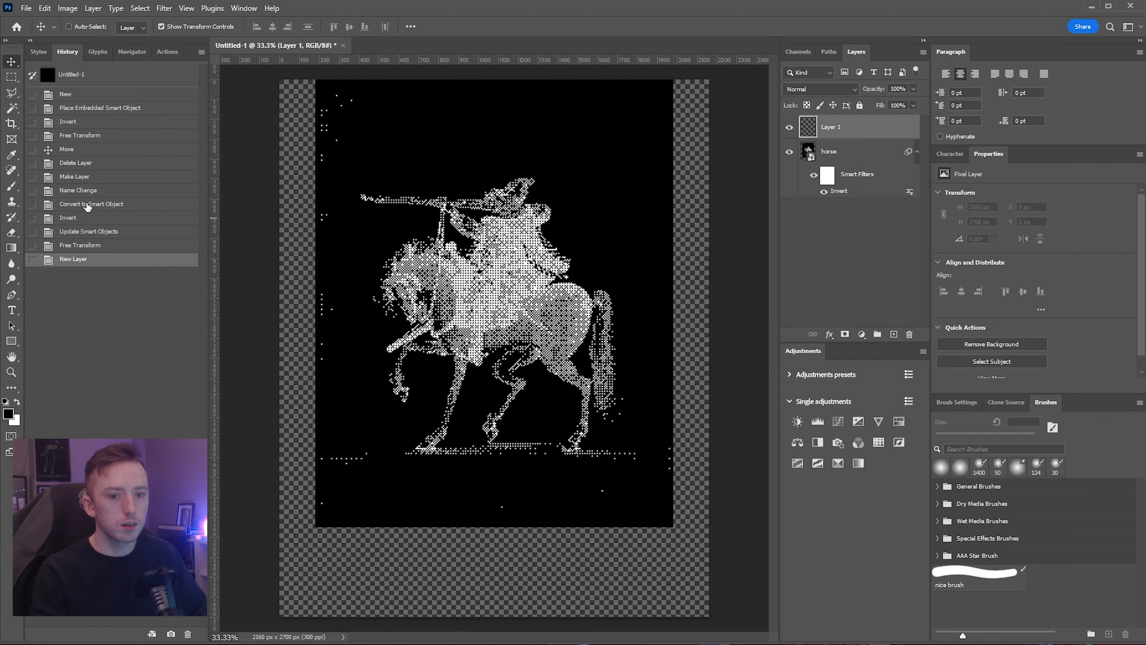
{"action": "left_click_drag", "start_coordinate": [10, 253], "coordinate": [64, 259]}
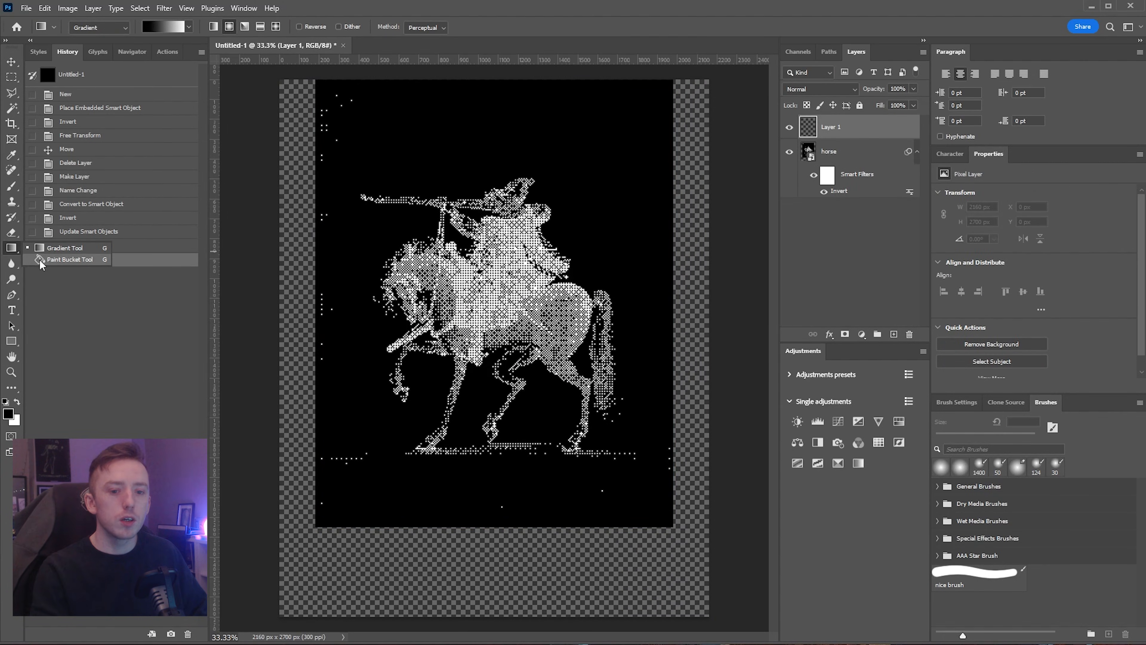
{"action": "left_click", "coordinate": [704, 194]}
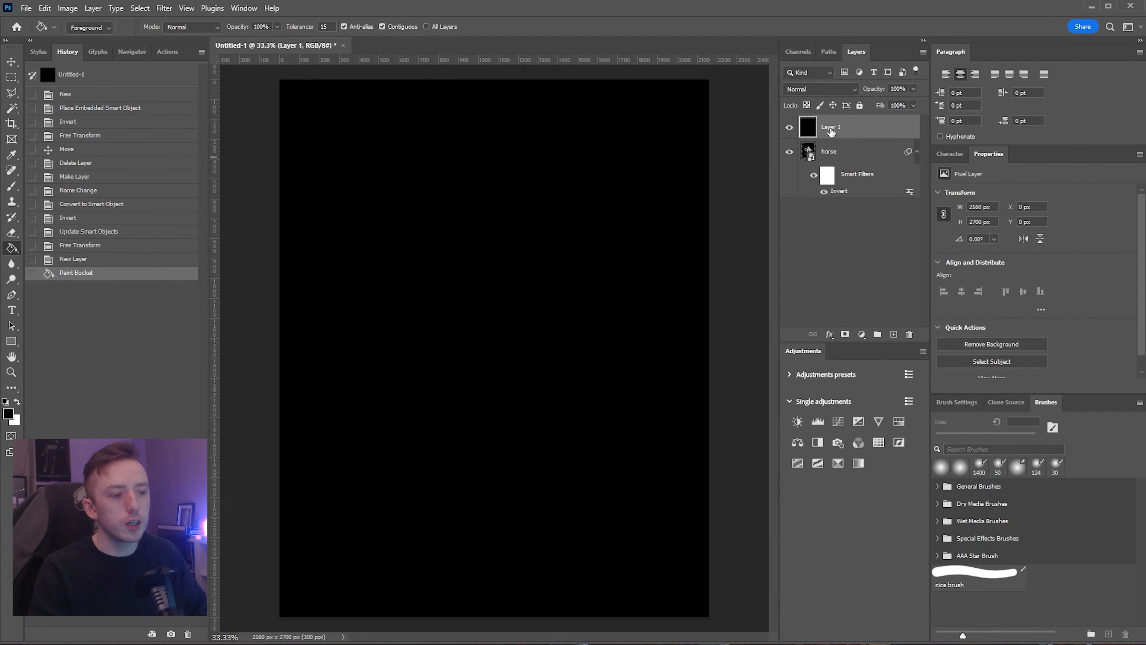
{"action": "left_click_drag", "start_coordinate": [831, 132], "coordinate": [846, 219]}
{"action": "left_click", "coordinate": [856, 129]}
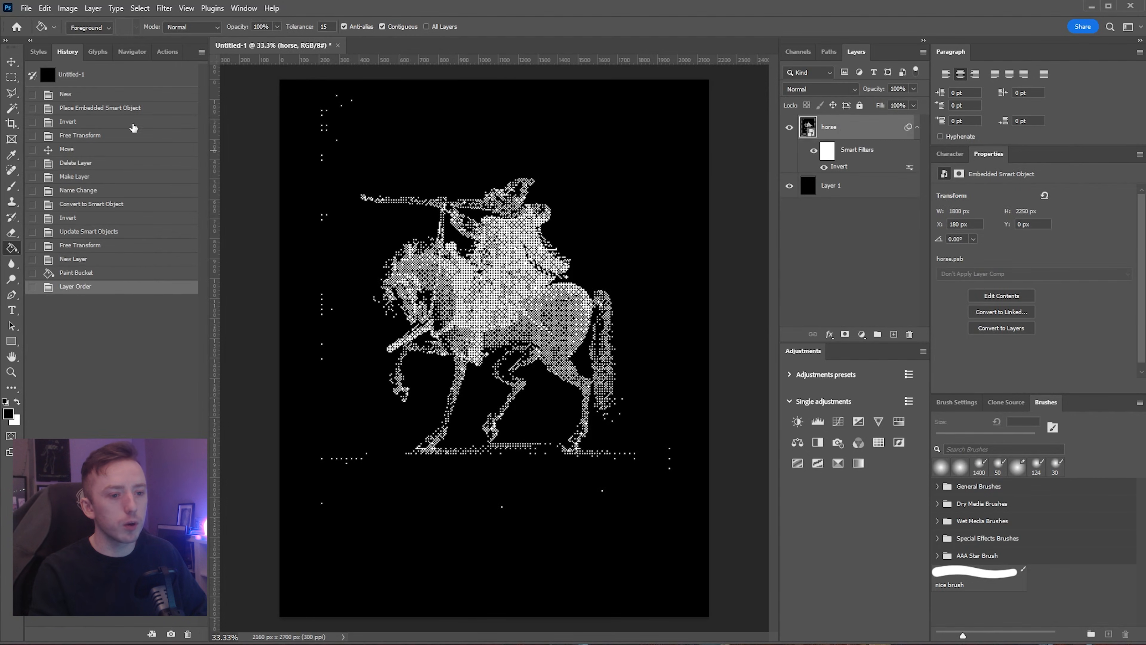
{"action": "left_click", "coordinate": [13, 63]}
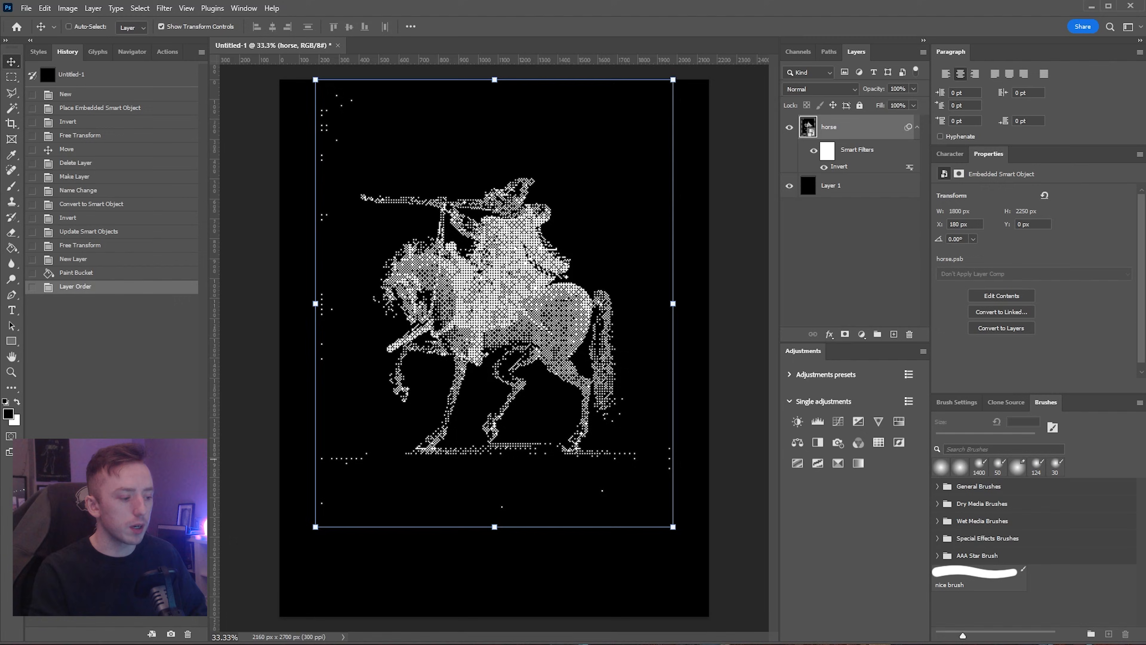
Step: In Dither Boy, try the Bit Tone style at scale 7 on the rider image and return to Photoshop
{"action": "key", "text": "alt+Tab"}
{"action": "left_click", "coordinate": [691, 267]}
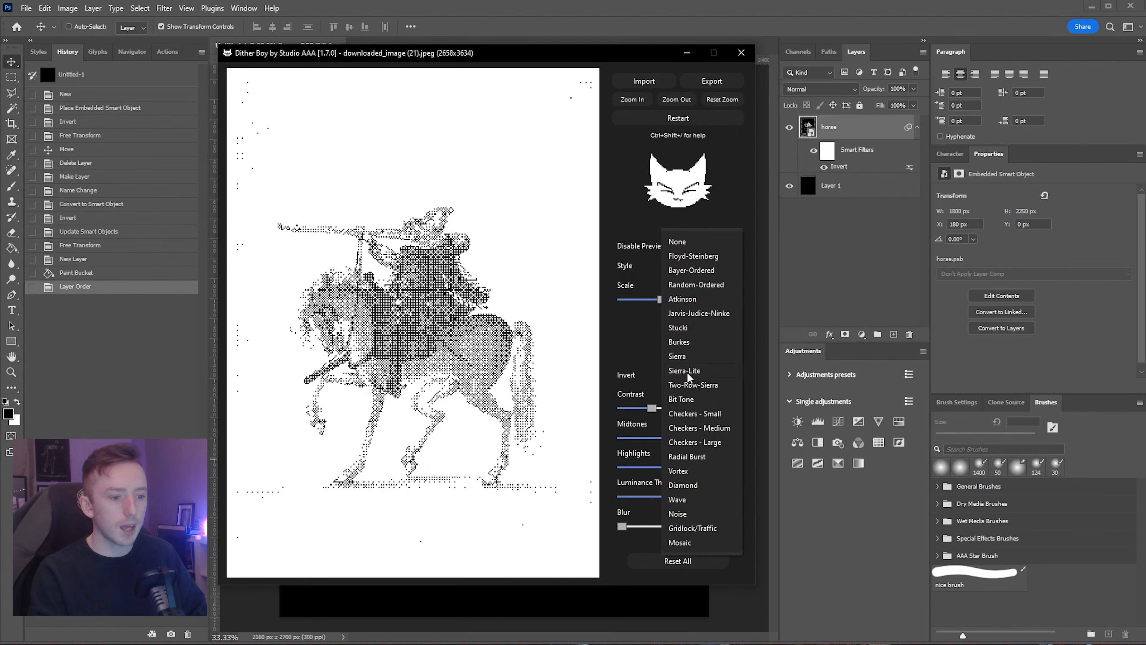
{"action": "left_click", "coordinate": [688, 387]}
{"action": "mouse_move", "coordinate": [660, 299]}
{"action": "left_mouse_down"}
{"action": "mouse_move", "coordinate": [620, 326]}
{"action": "mouse_move", "coordinate": [648, 299]}
{"action": "left_mouse_up"}
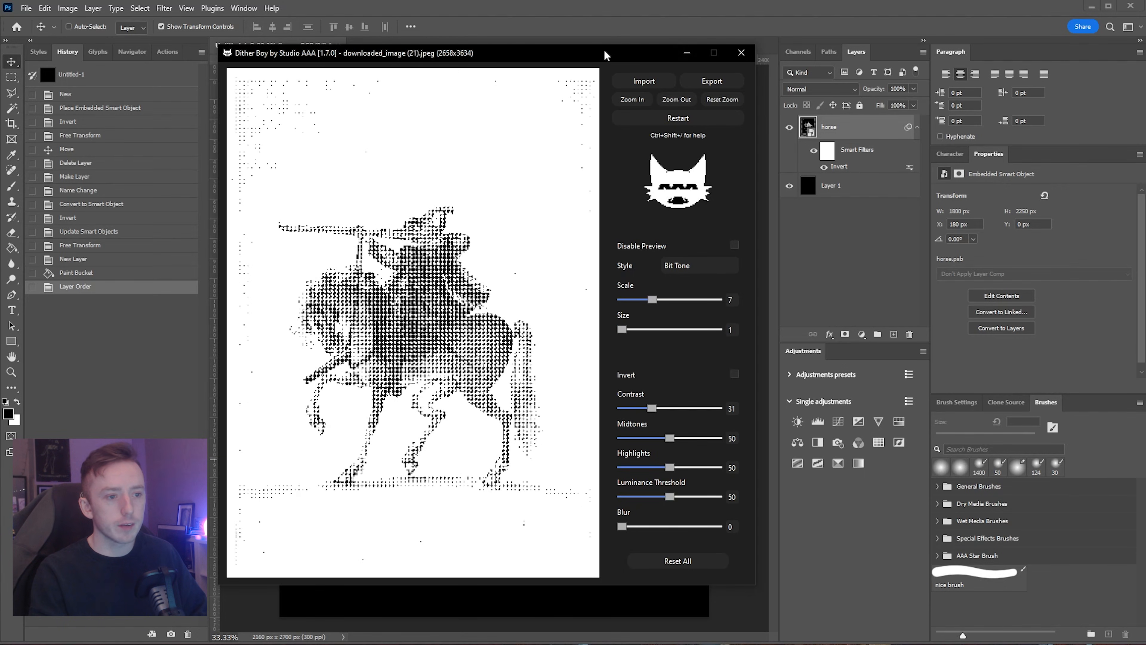
{"action": "left_click_drag", "start_coordinate": [609, 55], "coordinate": [621, 64]}
{"action": "left_click", "coordinate": [698, 61]}
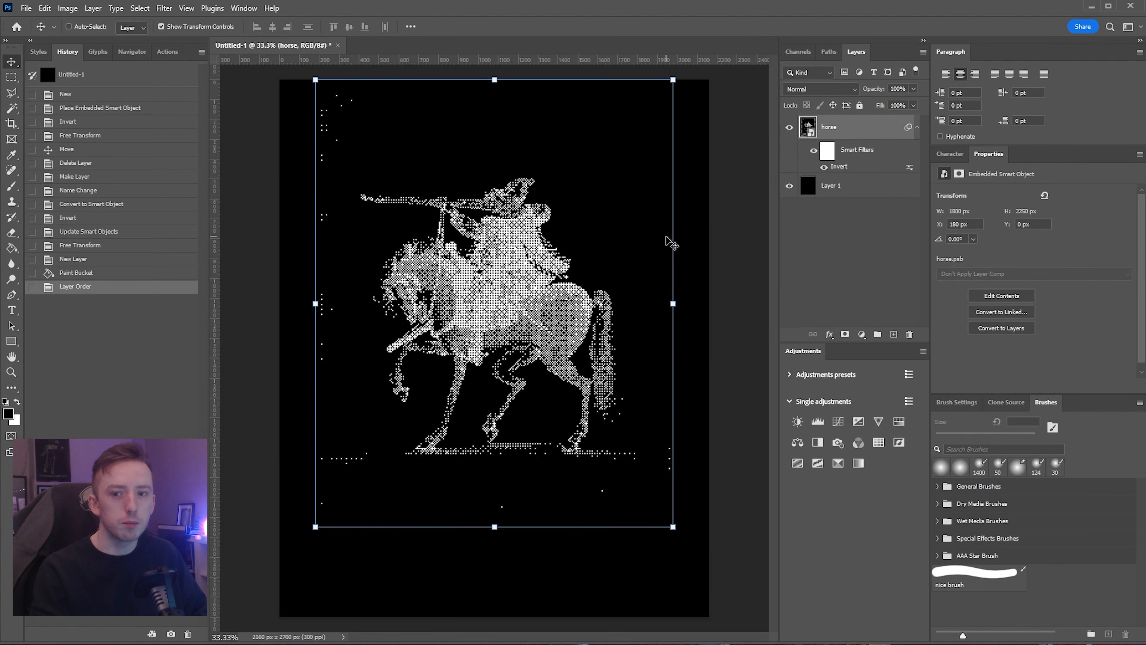
Step: Outline the horse and rider with the Polygonal Lasso and add a layer mask that hides the stray dots around them
{"action": "left_click", "coordinate": [11, 92]}
{"action": "left_click", "coordinate": [451, 77]}
{"action": "left_click", "coordinate": [343, 204]}
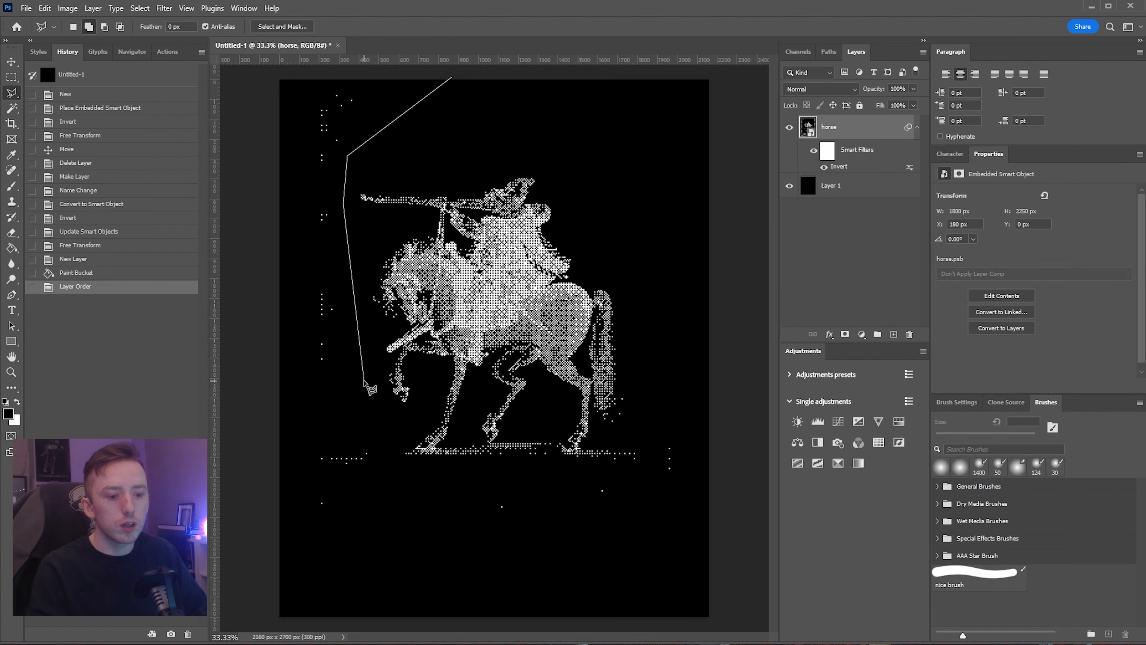
{"action": "left_click", "coordinate": [364, 381]}
{"action": "left_click", "coordinate": [385, 461]}
{"action": "left_click", "coordinate": [560, 476]}
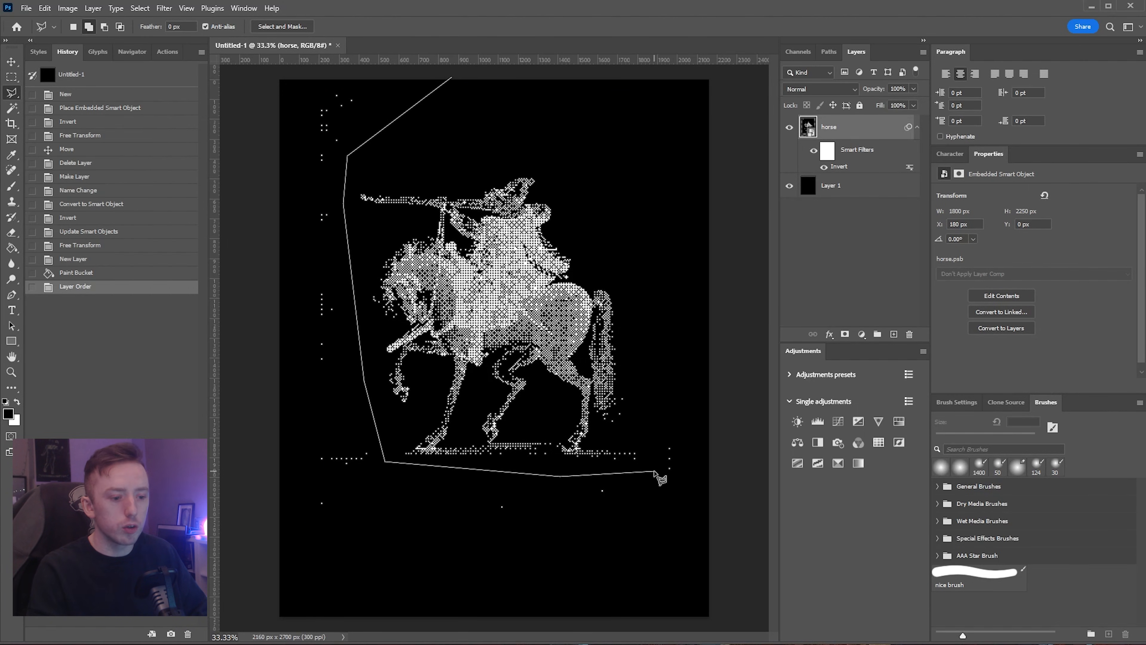
{"action": "left_click", "coordinate": [844, 334]}
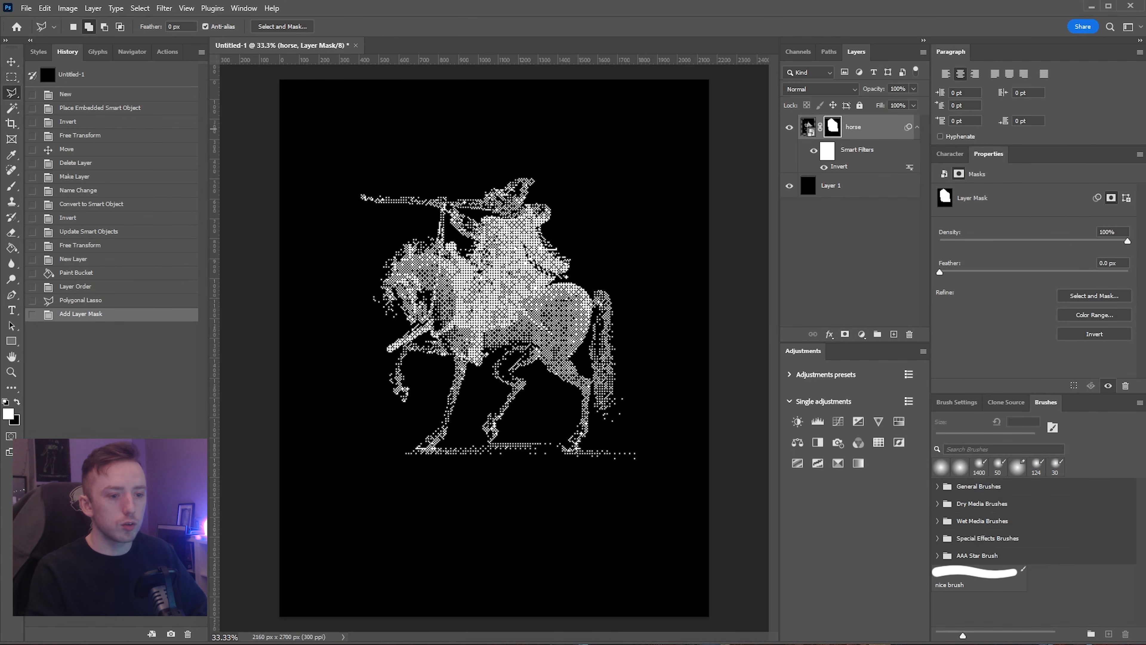
Step: Add a white Lorem Ipsum text layer in Blackside Regular at 86 pt and position it centred below the horse
{"action": "left_click", "coordinate": [11, 61]}
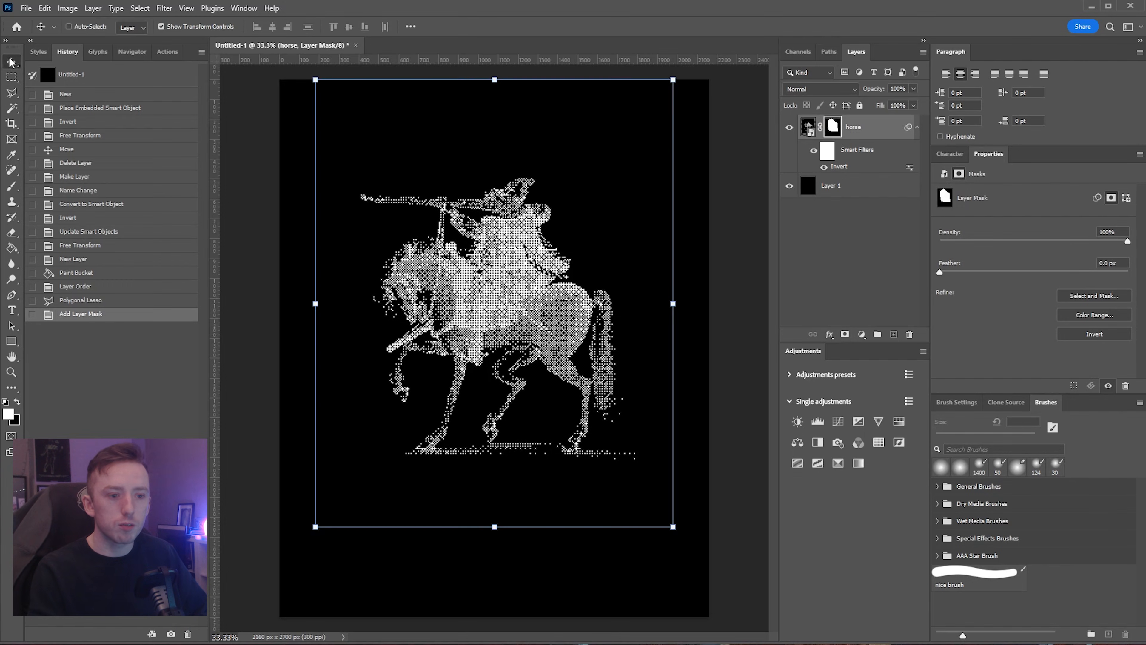
{"action": "left_click", "coordinate": [831, 231]}
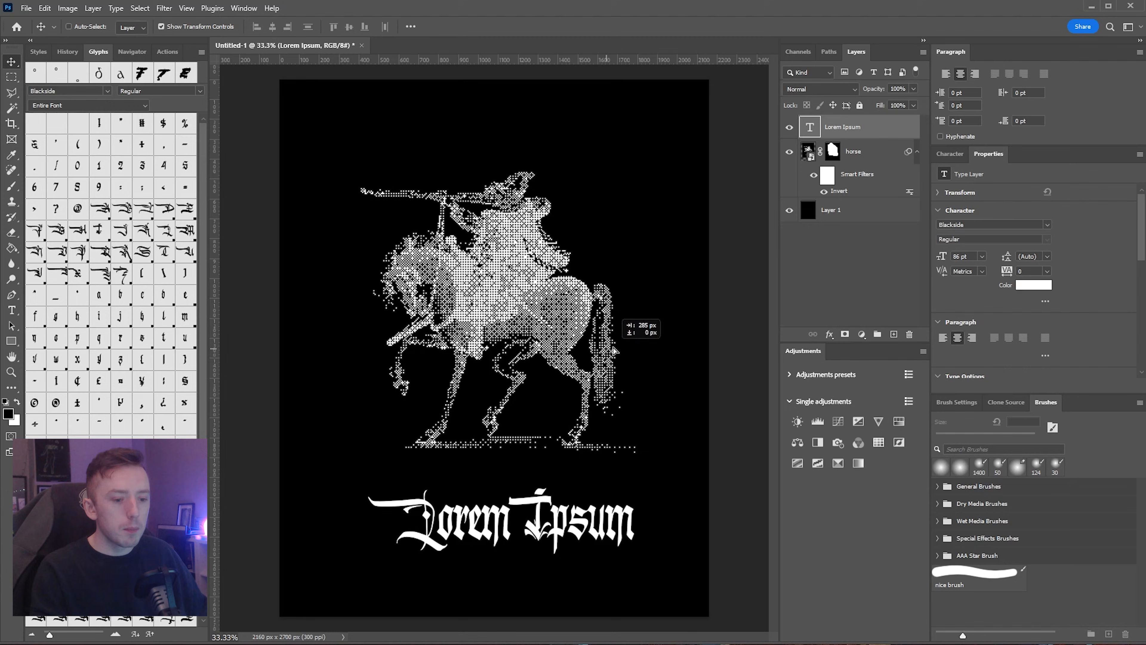
{"action": "mouse_move", "coordinate": [600, 352]}
{"action": "left_mouse_down"}
{"action": "mouse_move", "coordinate": [623, 362]}
{"action": "mouse_move", "coordinate": [583, 364]}
{"action": "left_mouse_up"}
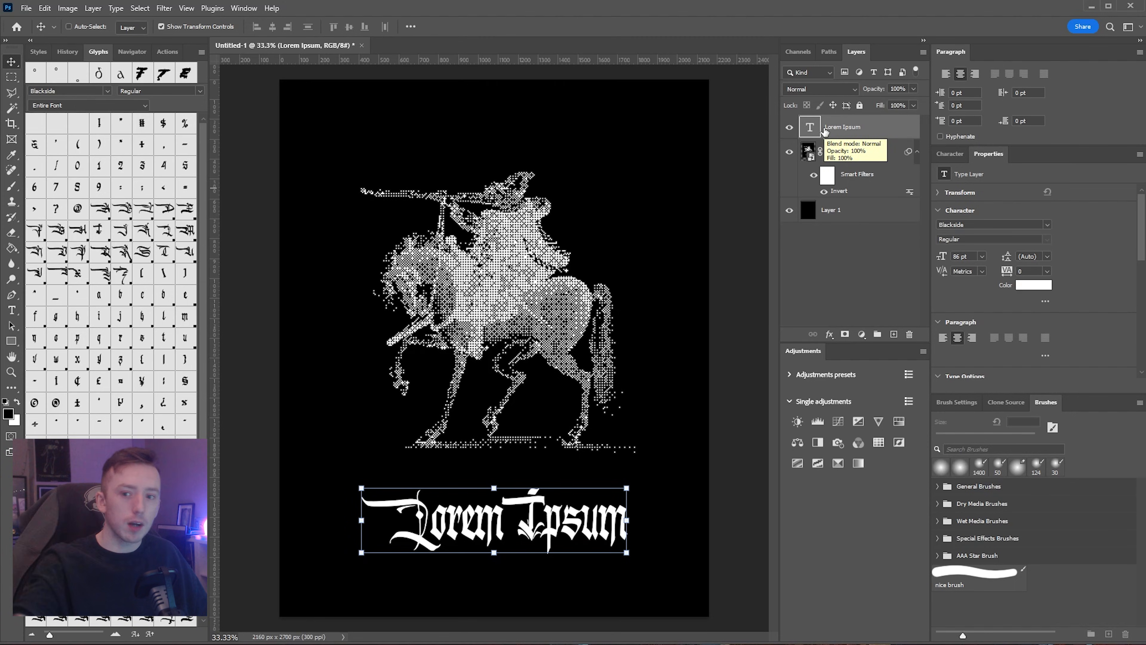
Step: Replace the placeholder text with "Look at this sick" and "Horserider graphic" on two lines
{"action": "double_click", "coordinate": [819, 128]}
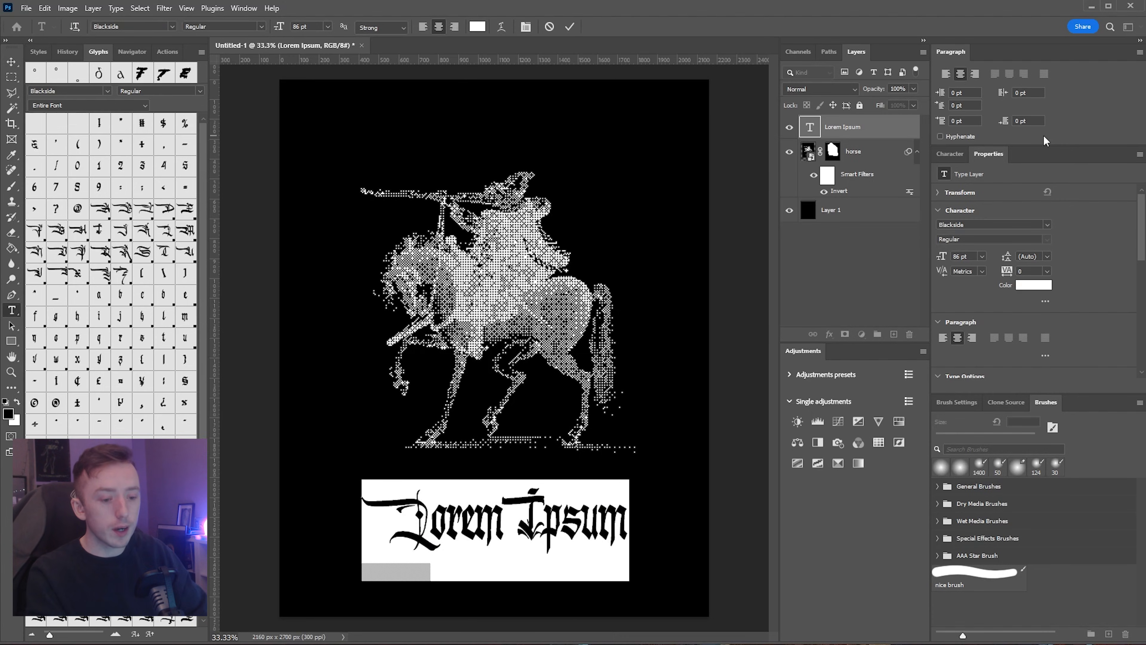
{"action": "type", "text": "l"}
{"action": "key", "text": "BackSpace"}
{"action": "type", "text": "Look"}
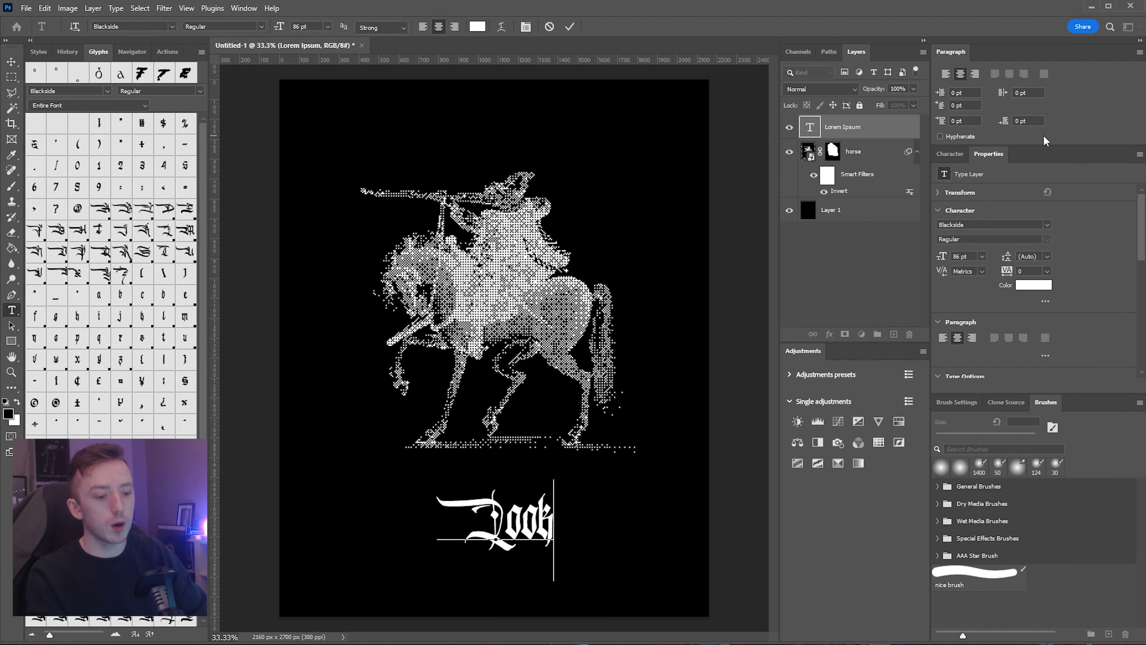
{"action": "type", "text": " at this ="}
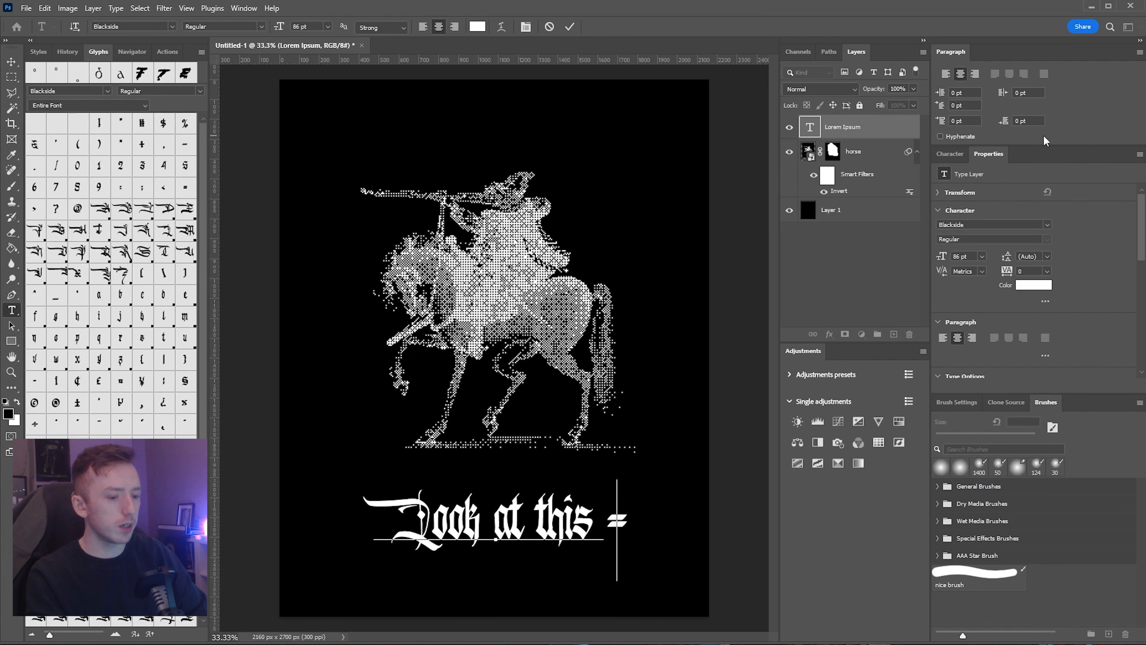
{"action": "key", "text": "BackSpace"}
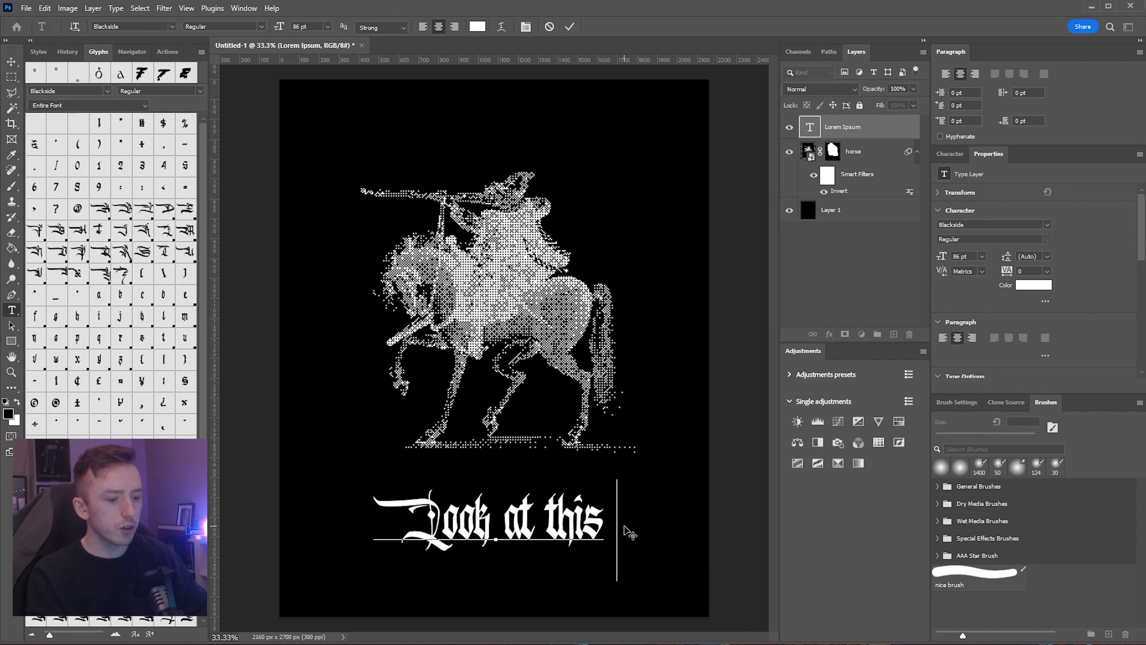
{"action": "type", "text": "sick"}
{"action": "key", "text": "Return"}
{"action": "type", "text": "Horse"}
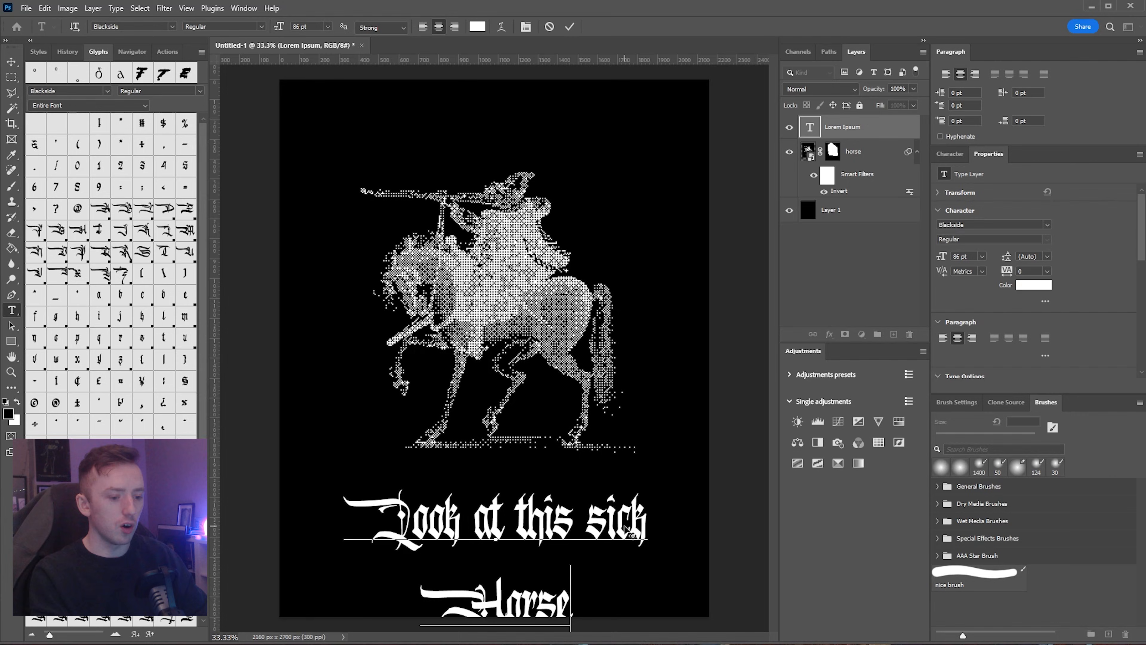
{"action": "type", "text": "rider graphic"}
{"action": "key", "text": "ctrl+Return"}
{"action": "key", "text": "v"}
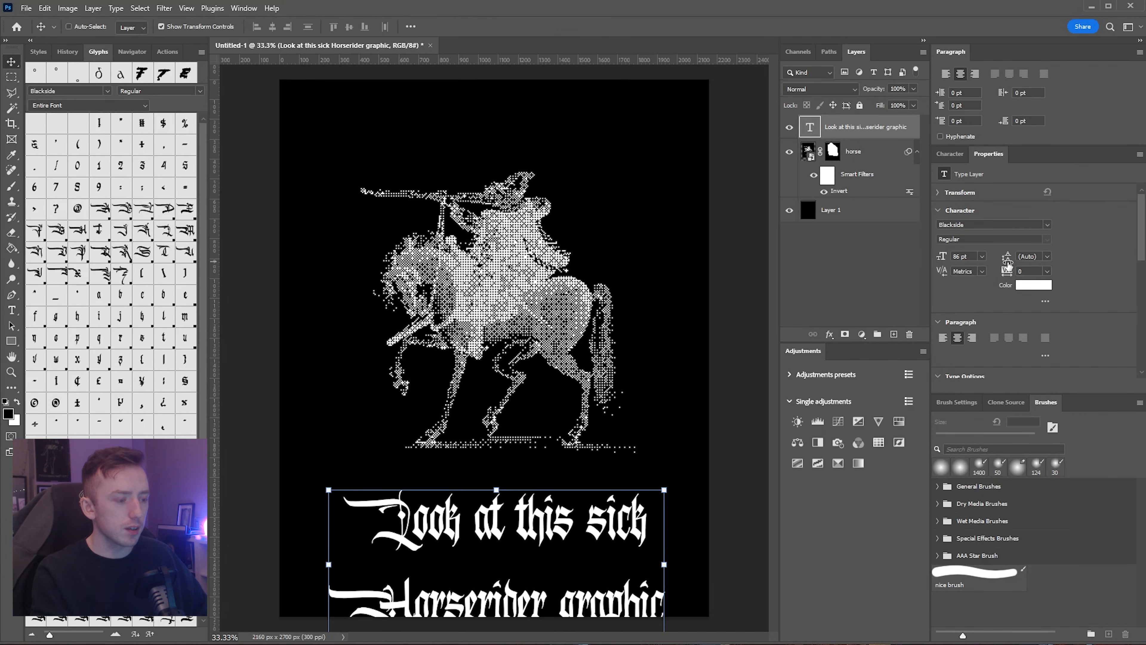
Step: Set the text's leading to 69 pt and move the rider and the text higher on the canvas
{"action": "left_click_drag", "start_coordinate": [992, 263], "coordinate": [983, 260]}
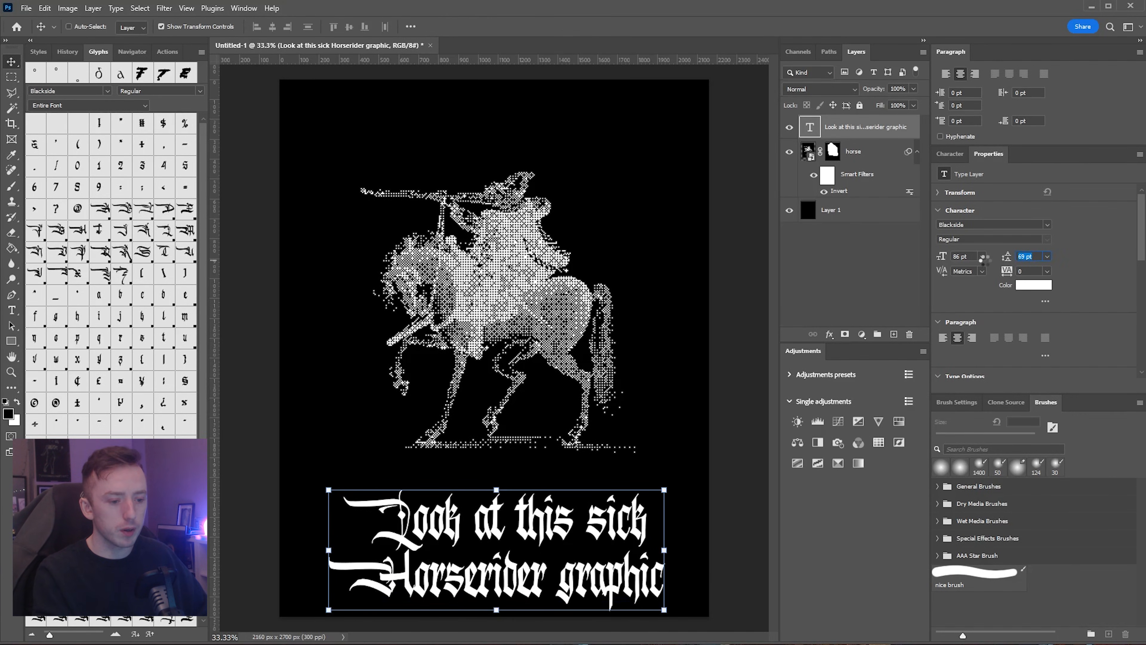
{"action": "left_click_drag", "start_coordinate": [496, 232], "coordinate": [482, 203]}
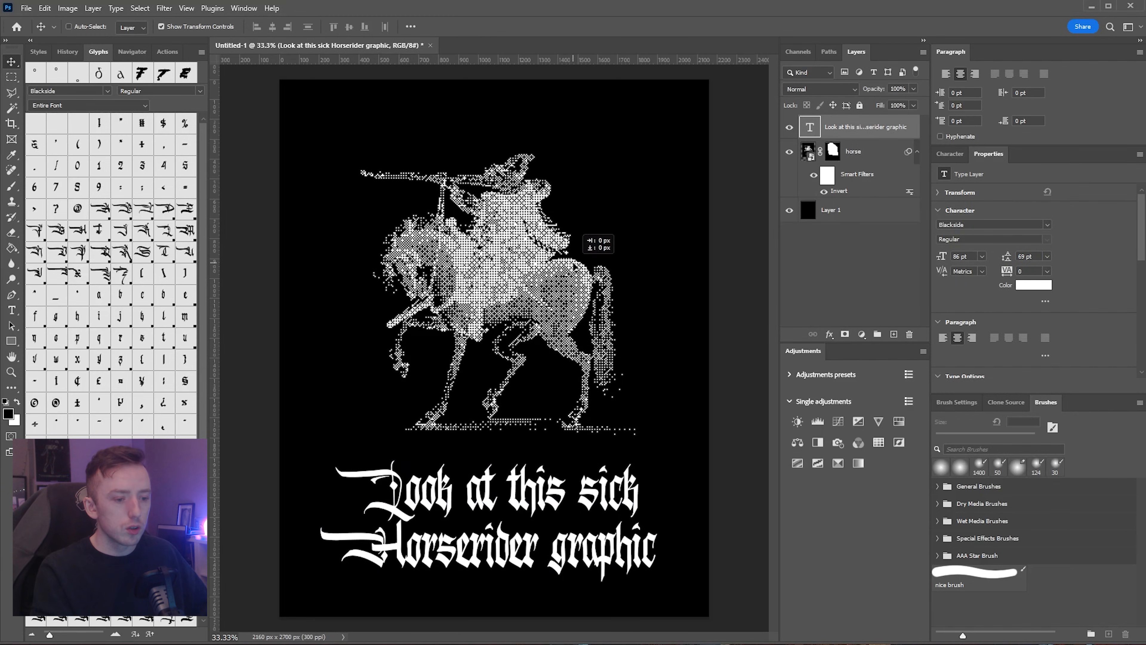
{"action": "left_click_drag", "start_coordinate": [573, 262], "coordinate": [574, 266]}
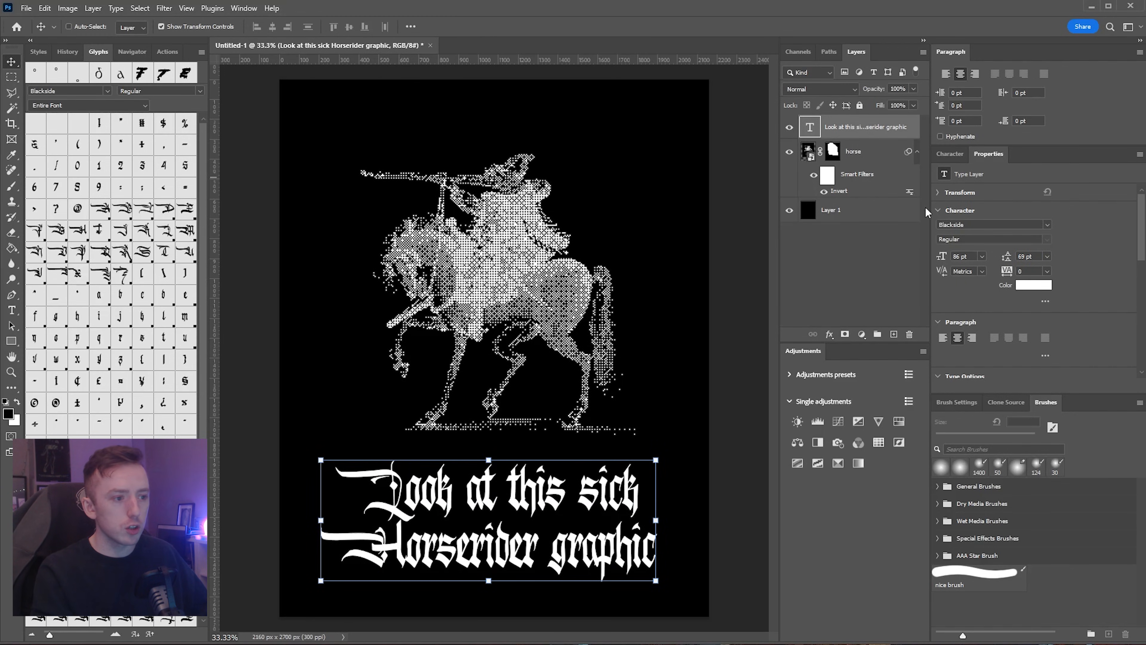
Step: Tighten the text's leading to 59 pt and centre a small inverted aaa logo horizontally on the canvas below the text
{"action": "left_click_drag", "start_coordinate": [1004, 255], "coordinate": [1004, 256]}
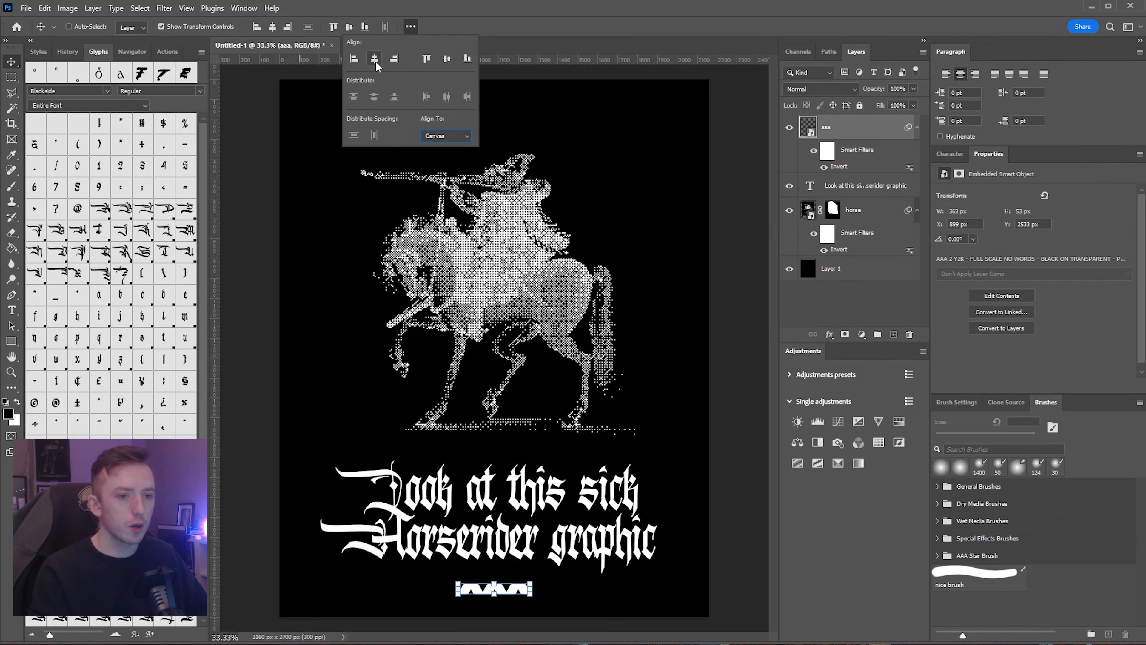
{"action": "left_click", "coordinate": [690, 231]}
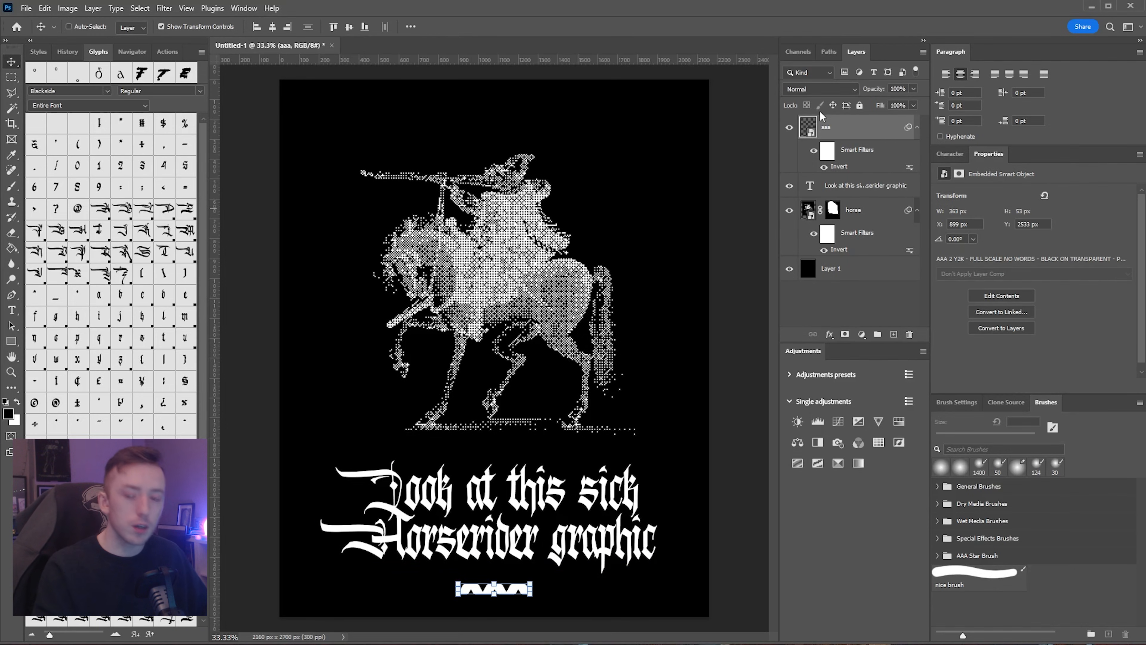
Step: Hide the horse layer, leaving only the text and the aaa logo on the black background
{"action": "left_click", "coordinate": [868, 216]}
{"action": "left_click", "coordinate": [789, 210]}
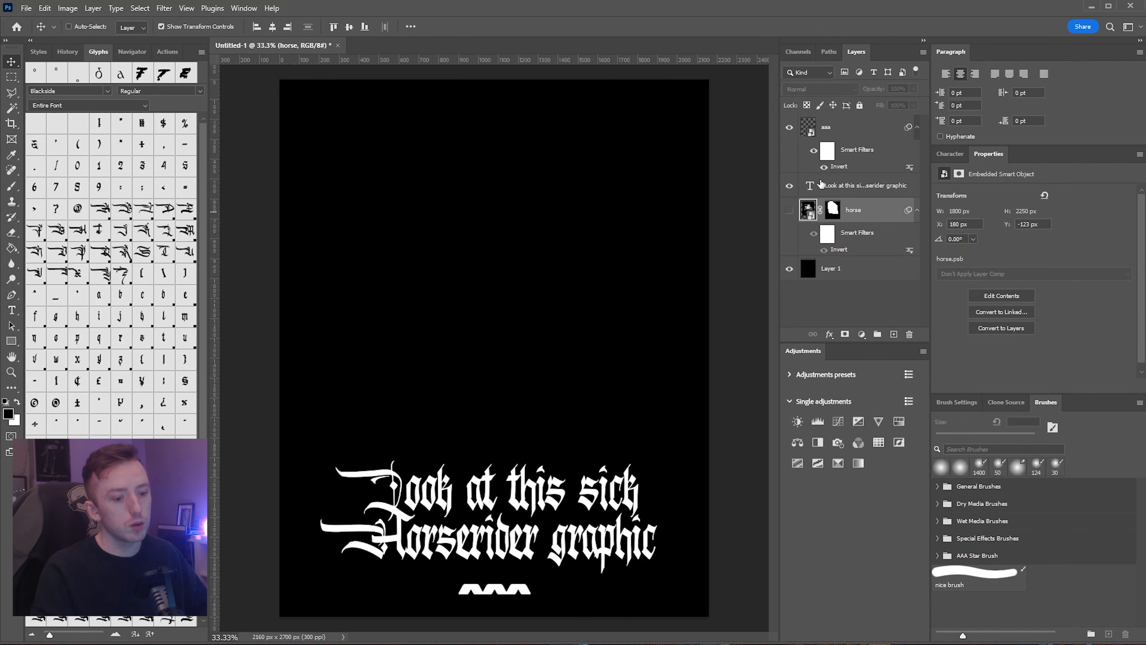
{"action": "left_click", "coordinate": [878, 193]}
{"action": "left_click", "coordinate": [855, 138]}
{"action": "left_click", "coordinate": [855, 187]}
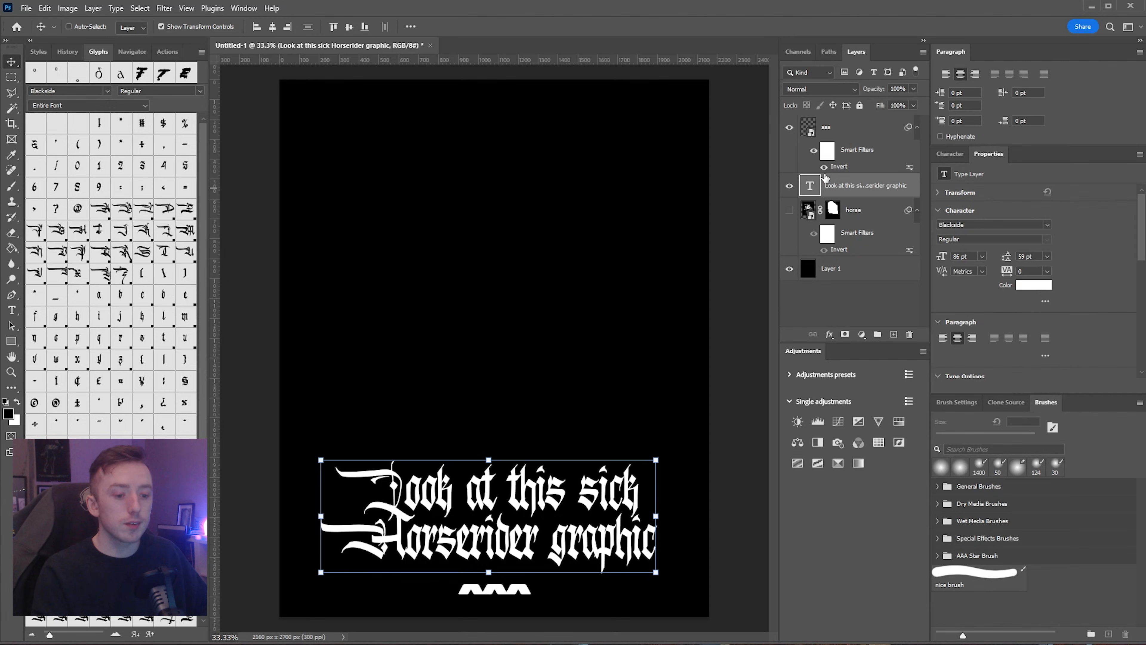
{"action": "left_click", "coordinate": [789, 210]}
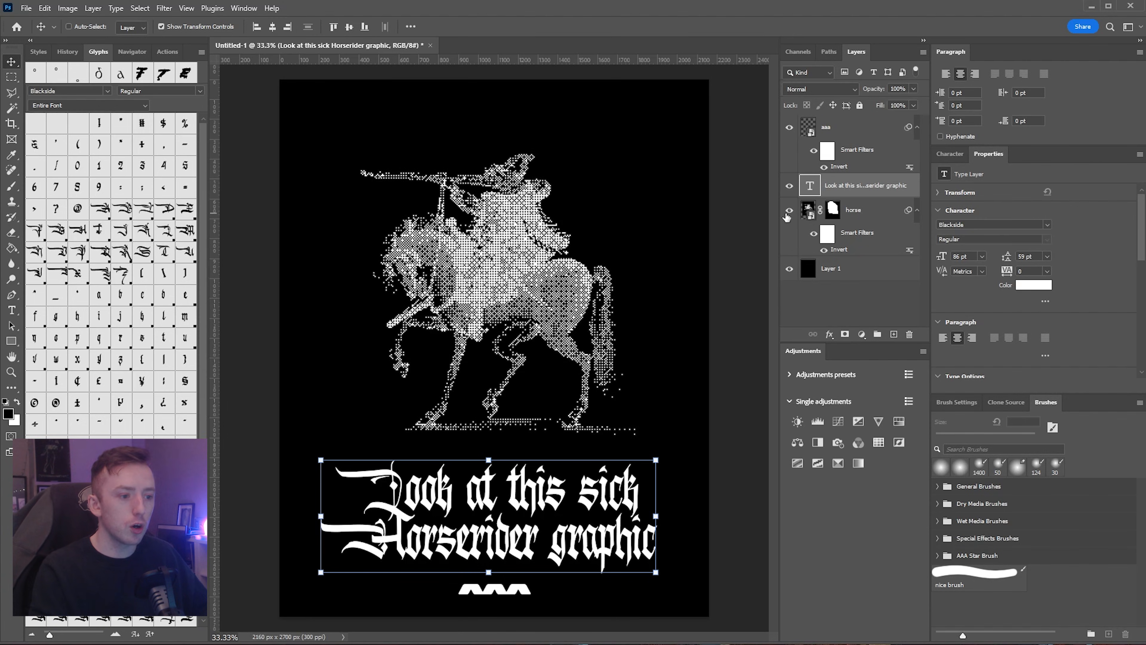
{"action": "left_click", "coordinate": [789, 210]}
Step: Export the text and logo artwork as text test.jpg and import it into Dither Boy, fitted to the preview
{"action": "left_click", "coordinate": [27, 8]}
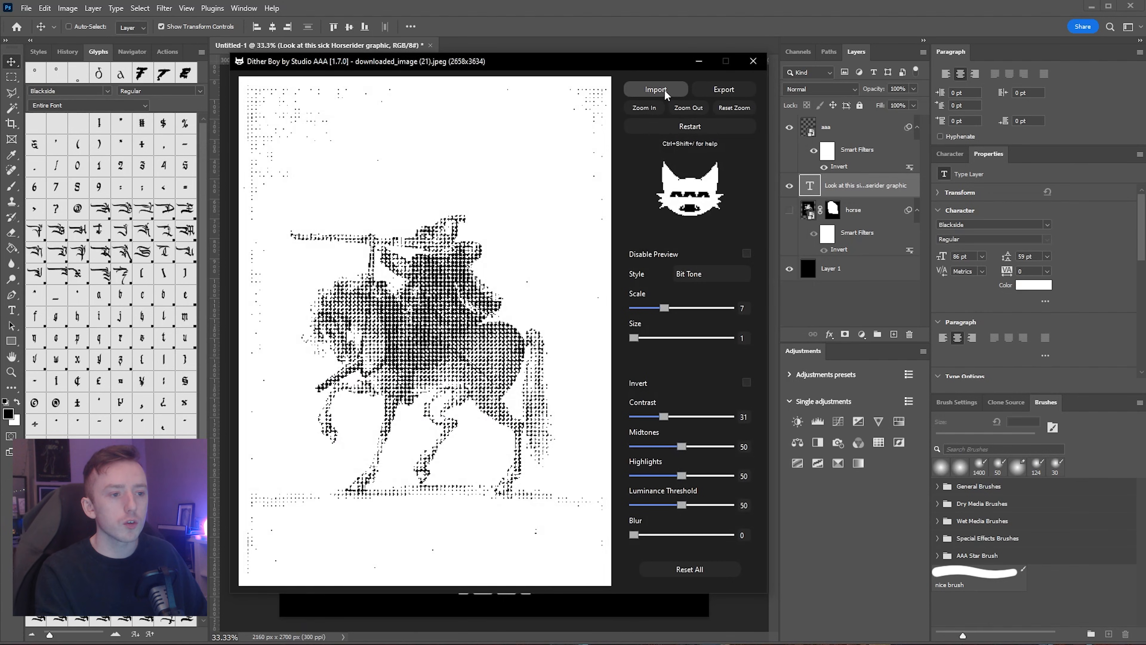
{"action": "left_click", "coordinate": [663, 89]}
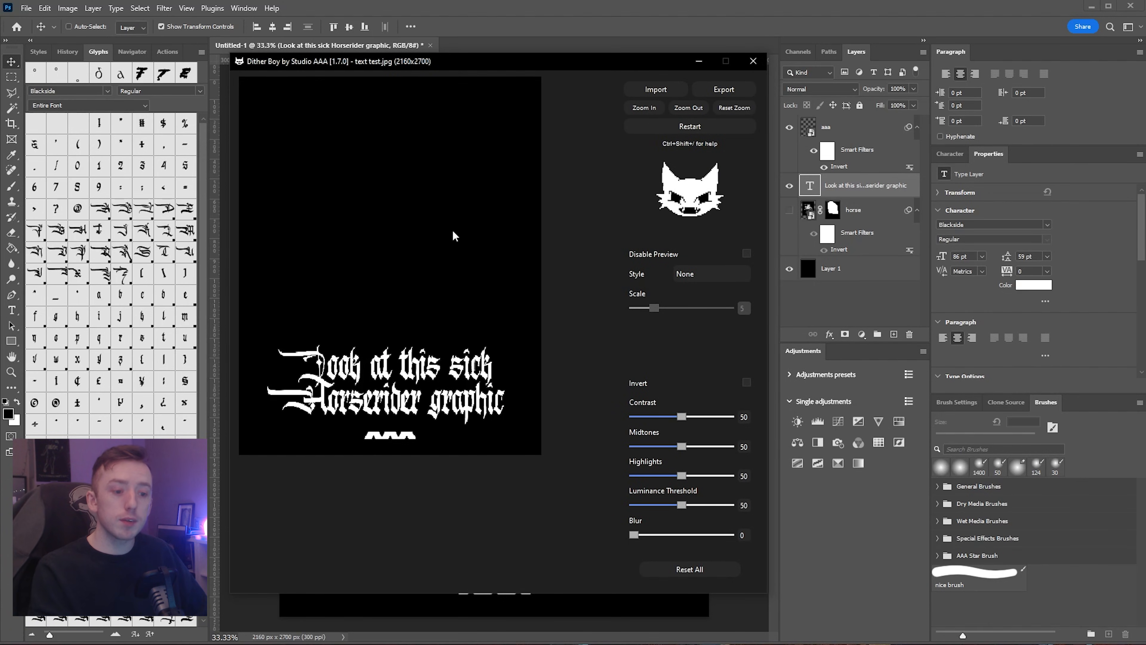
{"action": "left_click", "coordinate": [742, 109]}
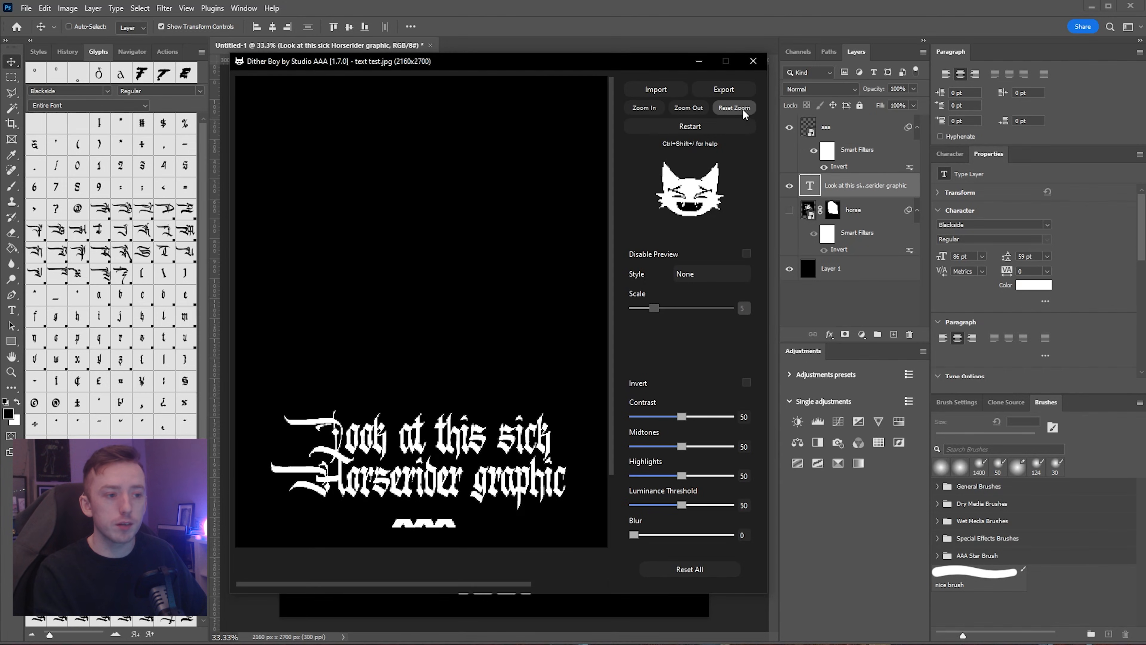
Step: Apply the Atkinson dither style to the imported text artwork
{"action": "scroll", "coordinate": [492, 359], "scroll_direction": "down", "scroll_amount": 3}
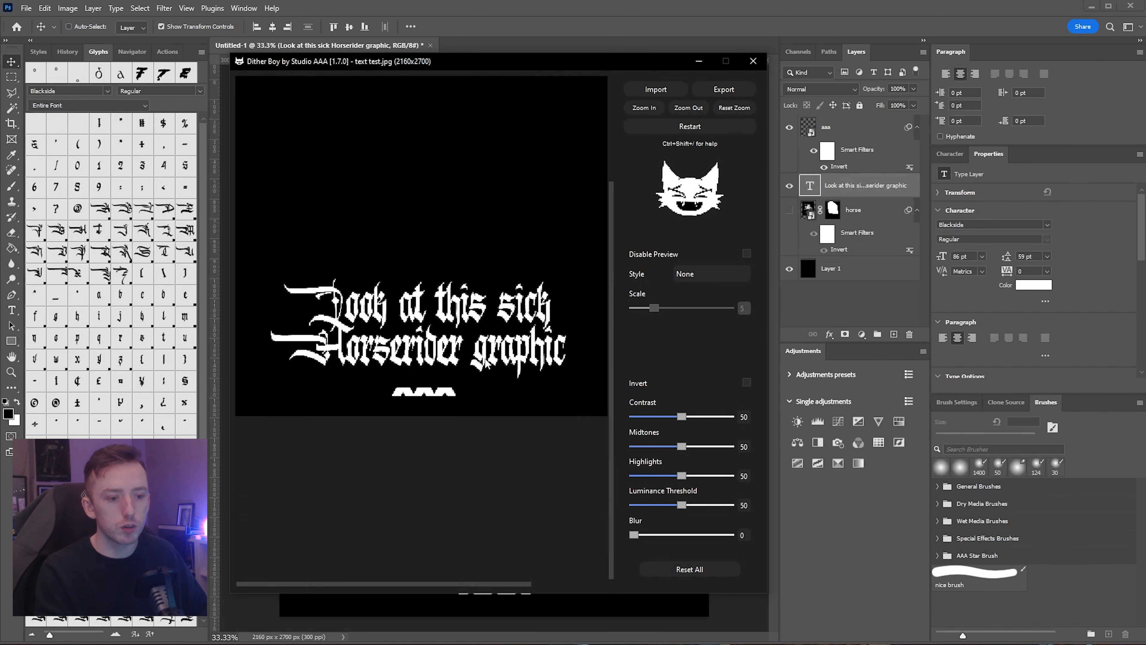
{"action": "left_click", "coordinate": [644, 108]}
{"action": "left_click", "coordinate": [645, 108]}
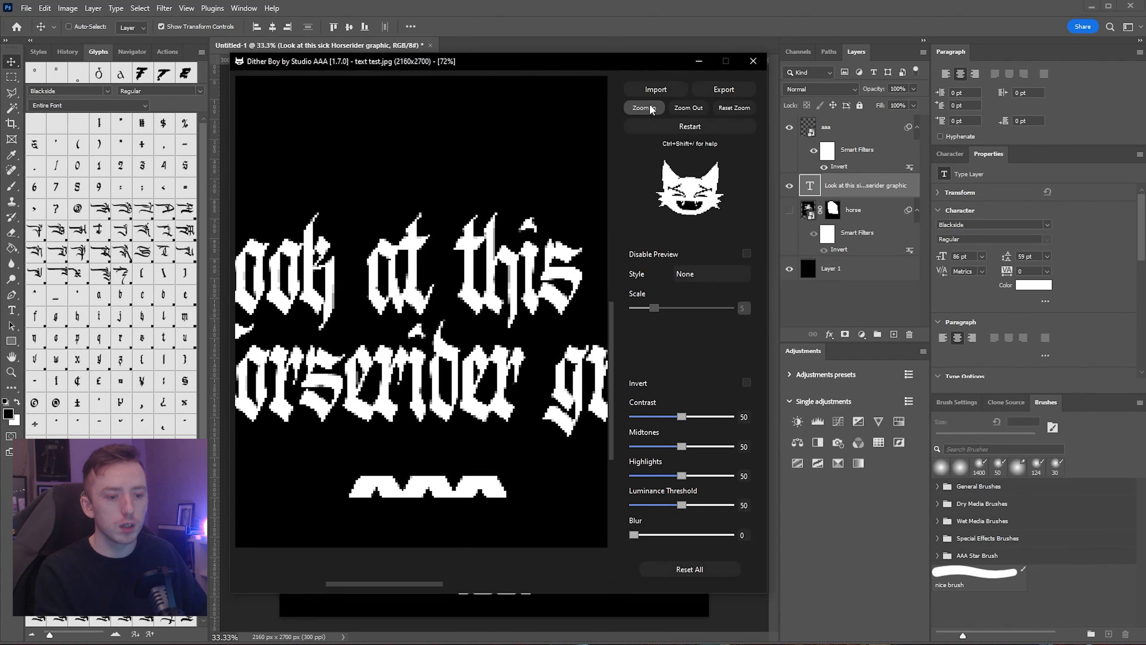
{"action": "left_click", "coordinate": [702, 112]}
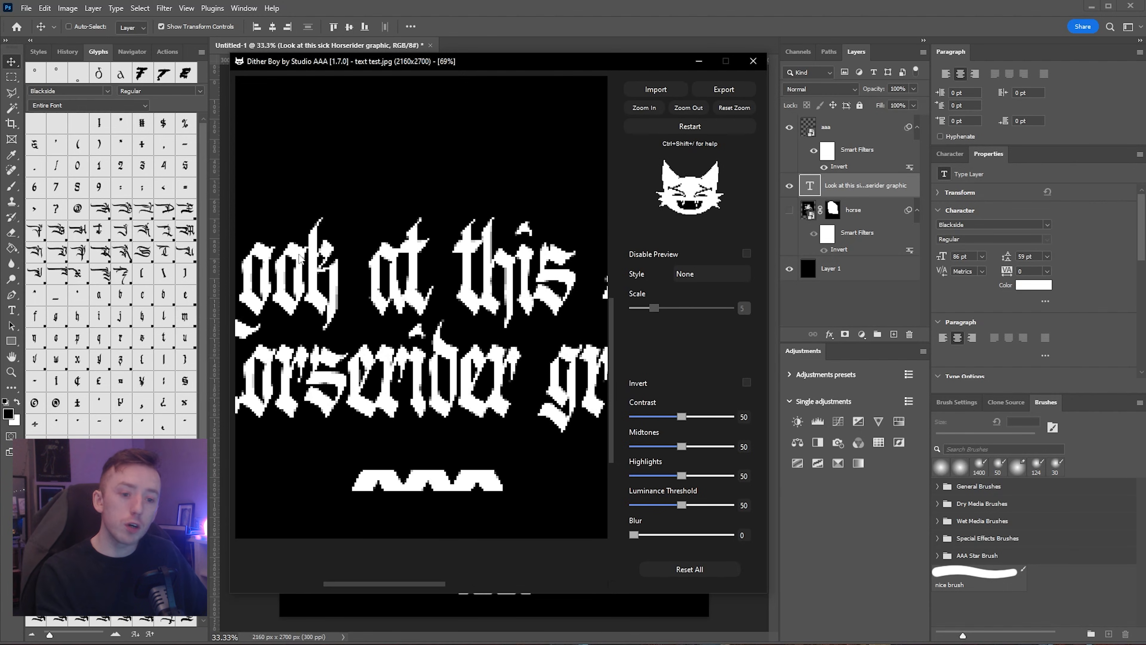
{"action": "left_click_drag", "start_coordinate": [406, 210], "coordinate": [496, 222]}
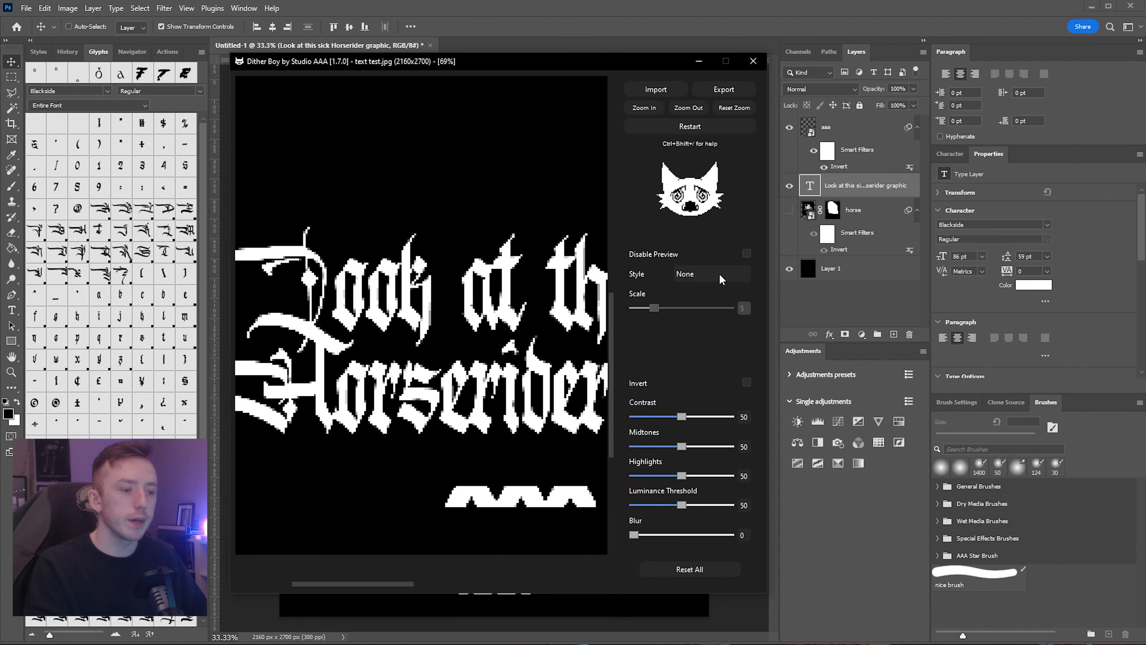
{"action": "left_click", "coordinate": [706, 276]}
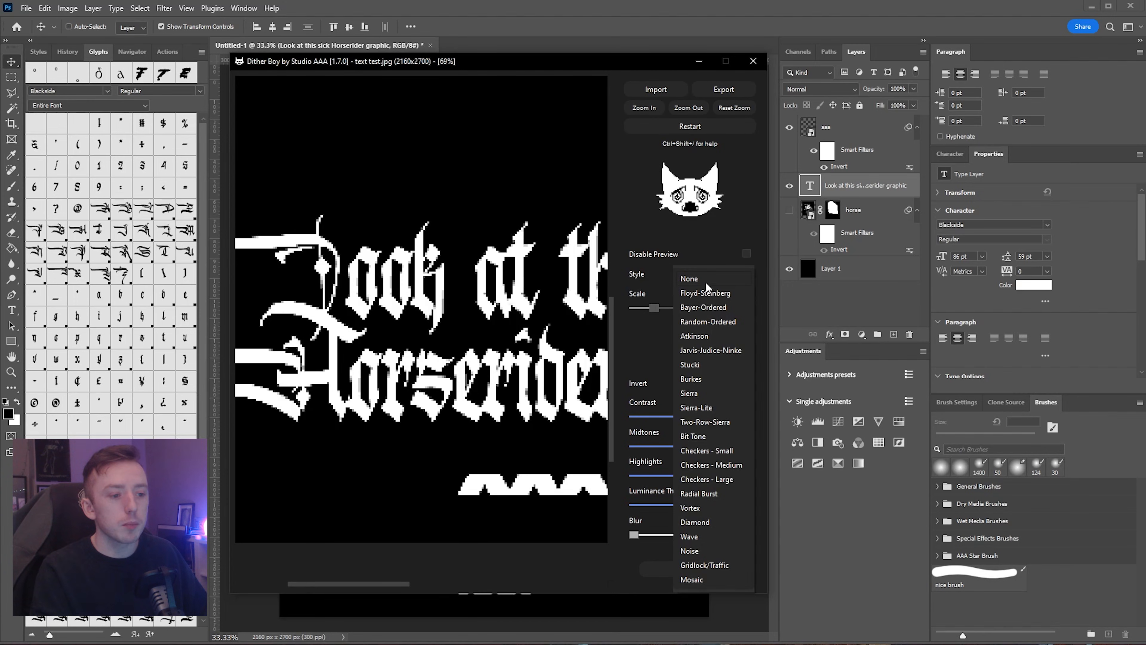
{"action": "left_click_drag", "start_coordinate": [615, 62], "coordinate": [663, 82]}
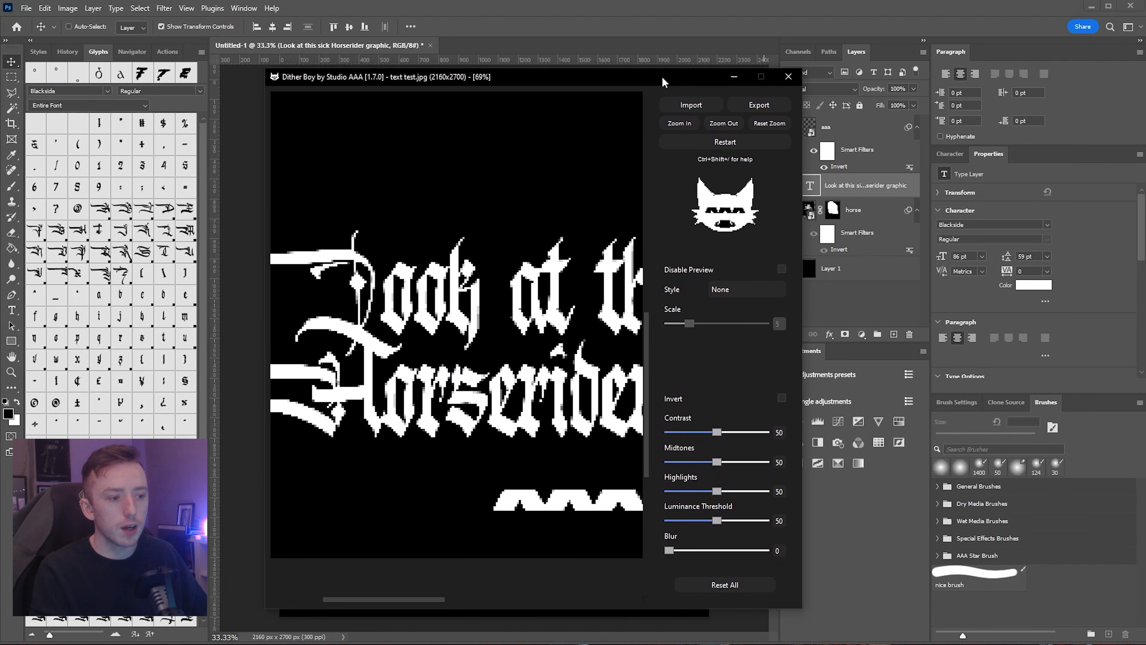
{"action": "left_click", "coordinate": [752, 292]}
{"action": "left_click", "coordinate": [746, 351]}
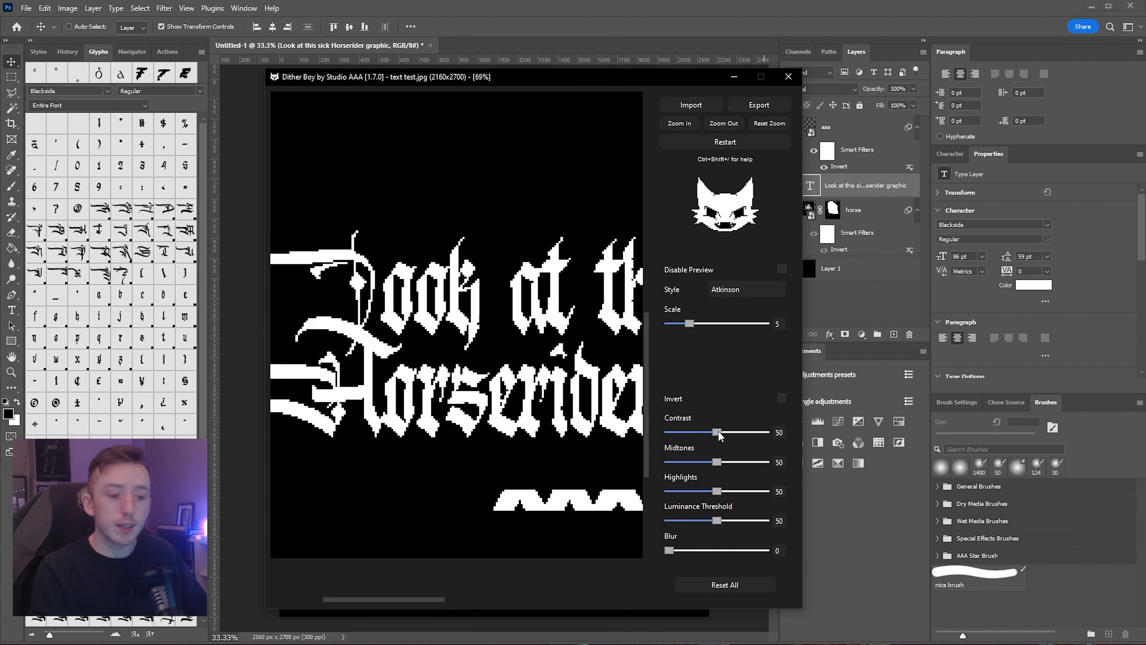
Step: Set the dither contrast to 38 and the scale to 11, and check the result across the lettering
{"action": "left_click_drag", "start_coordinate": [718, 430], "coordinate": [707, 431]}
{"action": "mouse_move", "coordinate": [391, 293]}
{"action": "left_mouse_down"}
{"action": "mouse_move", "coordinate": [539, 296]}
{"action": "mouse_move", "coordinate": [381, 289]}
{"action": "left_mouse_up"}
{"action": "left_click_drag", "start_coordinate": [546, 320], "coordinate": [463, 318]}
{"action": "left_click_drag", "start_coordinate": [689, 323], "coordinate": [718, 324]}
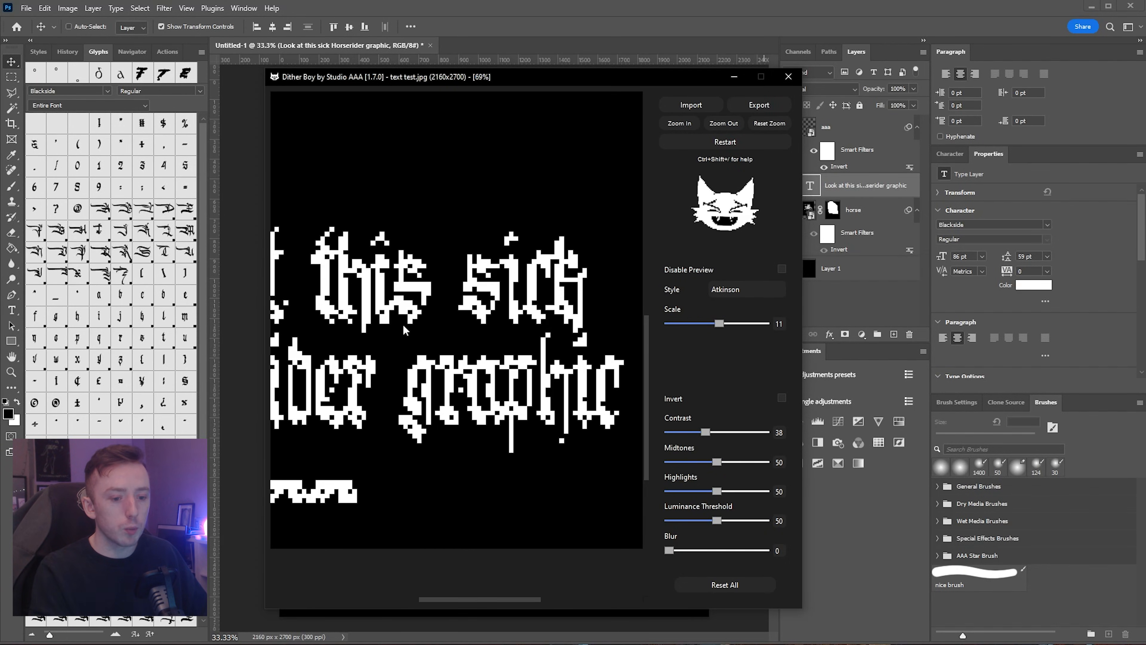
{"action": "left_click_drag", "start_coordinate": [404, 326], "coordinate": [514, 326]}
{"action": "left_click_drag", "start_coordinate": [365, 320], "coordinate": [450, 310]}
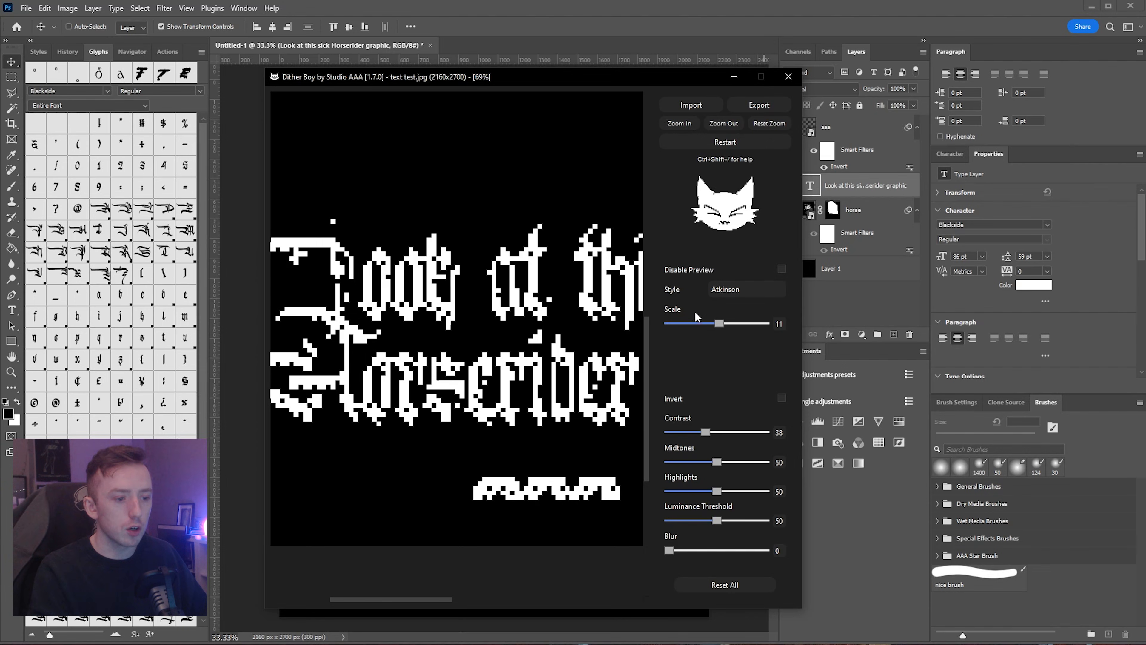
Step: Set the Atkinson dither's scale to 3 and its contrast to 21 for a finer pattern on the lettering
{"action": "left_click_drag", "start_coordinate": [722, 324], "coordinate": [695, 324]}
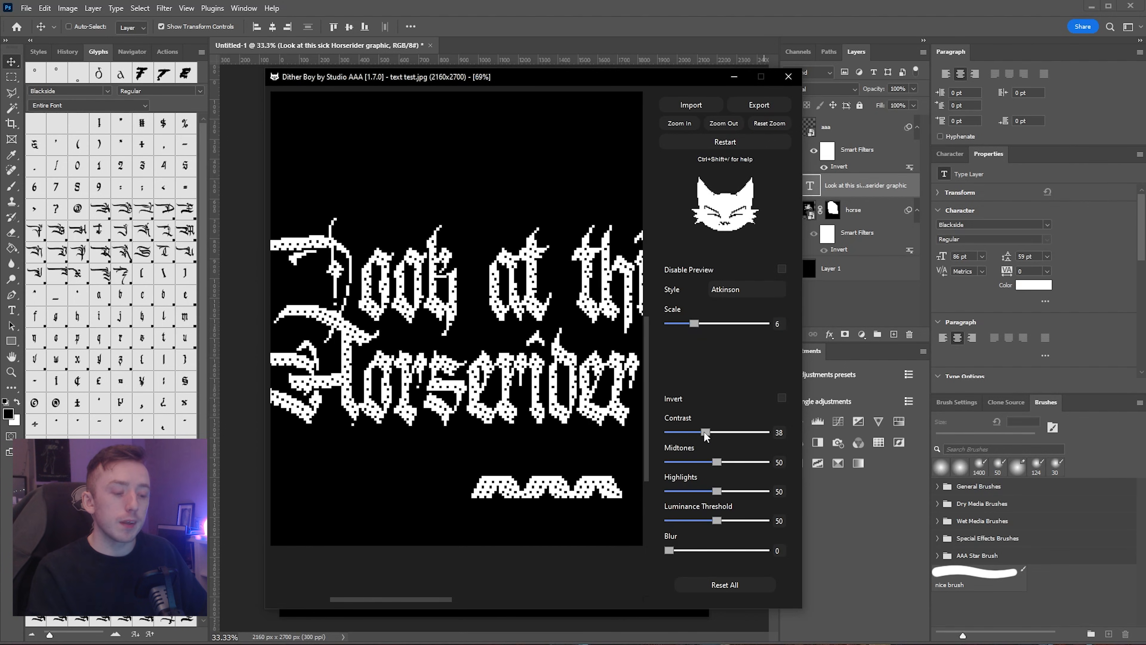
{"action": "left_click_drag", "start_coordinate": [705, 431], "coordinate": [687, 433]}
{"action": "mouse_move", "coordinate": [691, 323]}
{"action": "left_mouse_down"}
{"action": "mouse_move", "coordinate": [726, 325]}
{"action": "mouse_move", "coordinate": [680, 325]}
{"action": "left_mouse_up"}
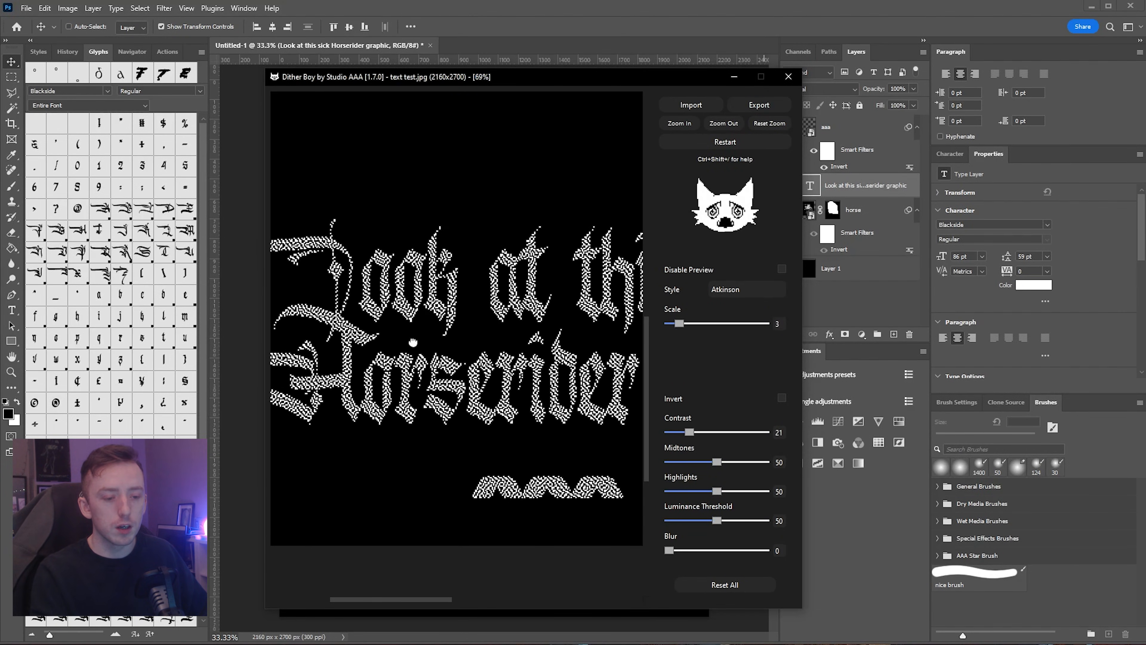
{"action": "left_click_drag", "start_coordinate": [424, 343], "coordinate": [533, 343]}
{"action": "left_click_drag", "start_coordinate": [554, 309], "coordinate": [785, 318]}
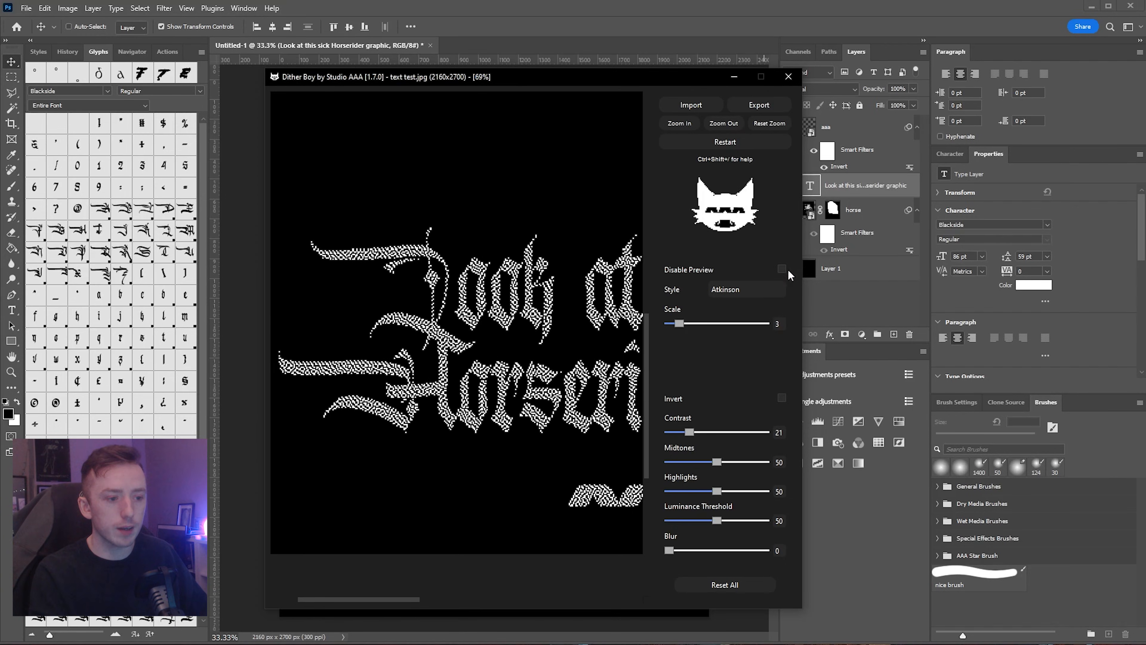
Step: Switch back to Photoshop and group the text layer and the aaa logo layer together
{"action": "left_click", "coordinate": [669, 25]}
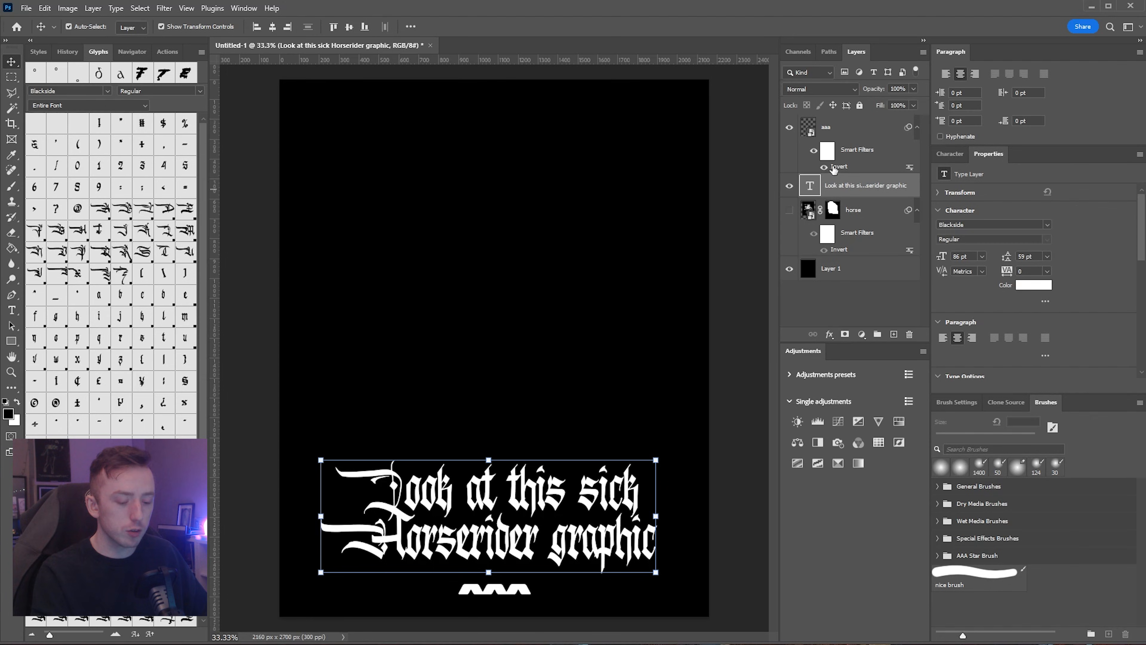
{"action": "left_click", "coordinate": [821, 122], "text": "shift"}
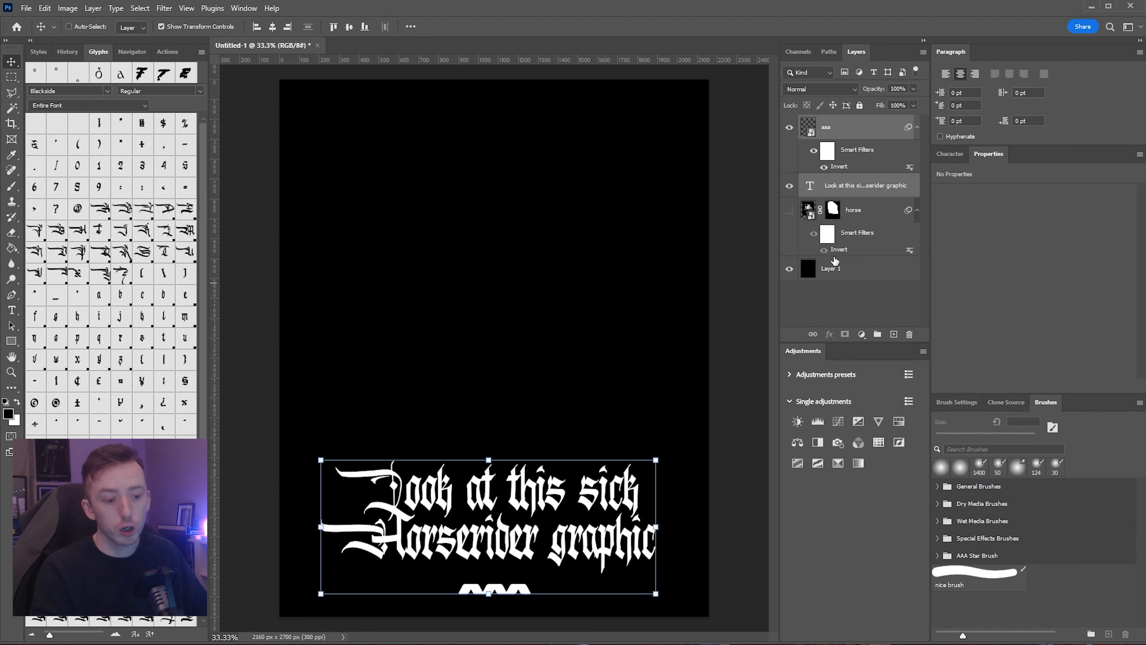
{"action": "left_click", "coordinate": [877, 335]}
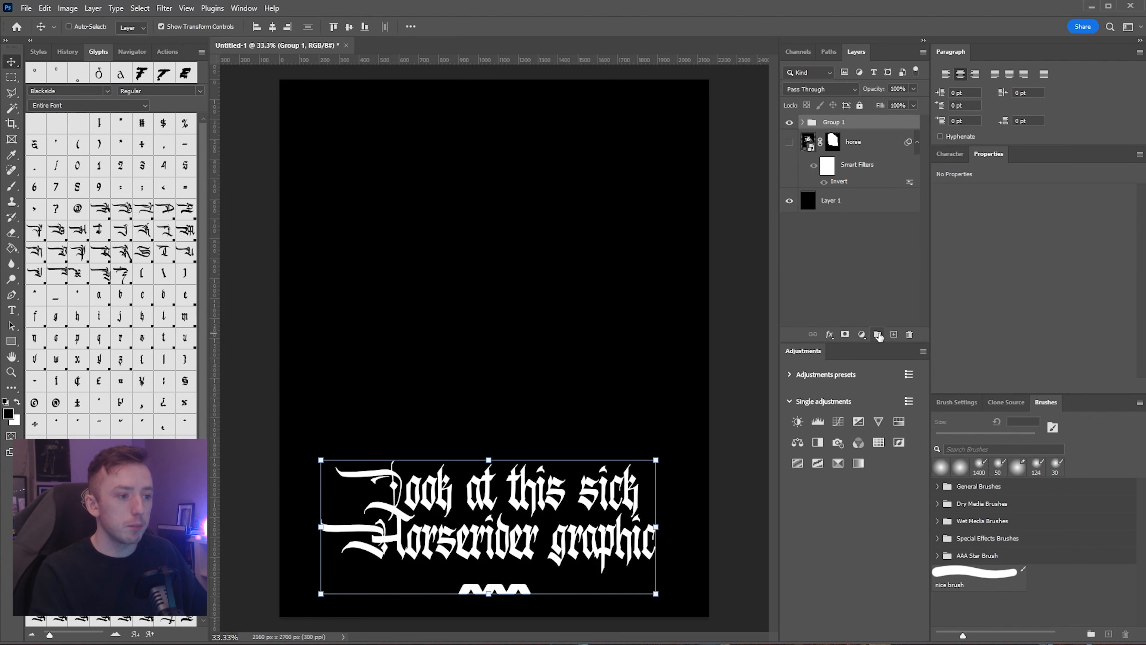
{"action": "left_click", "coordinate": [829, 334]}
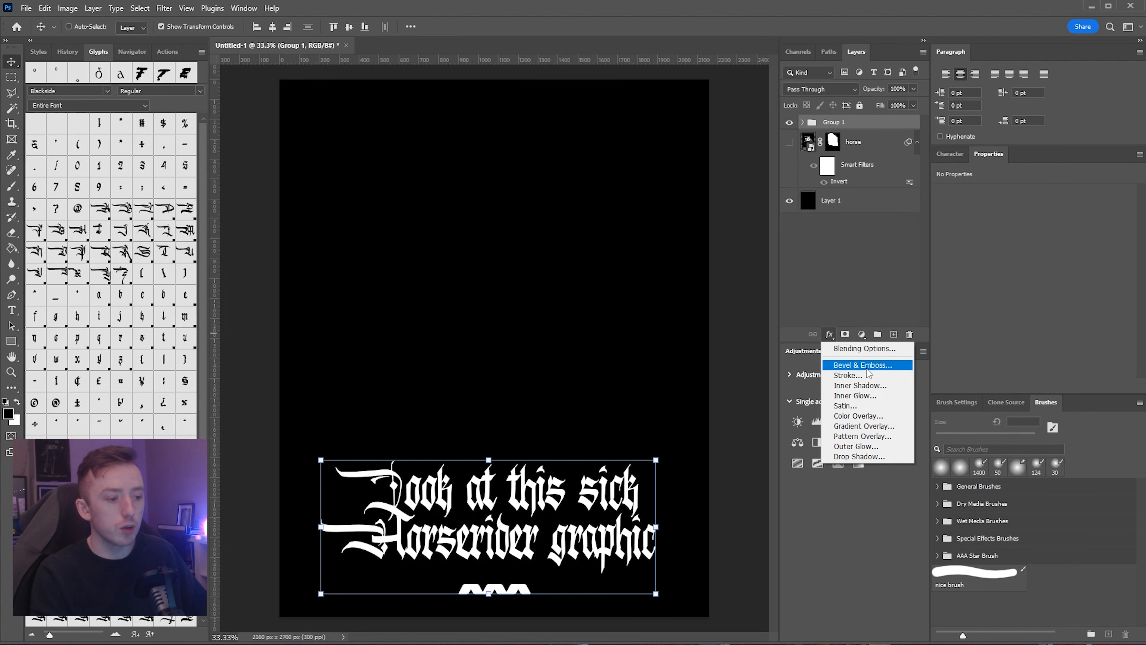
{"action": "left_click", "coordinate": [866, 386]}
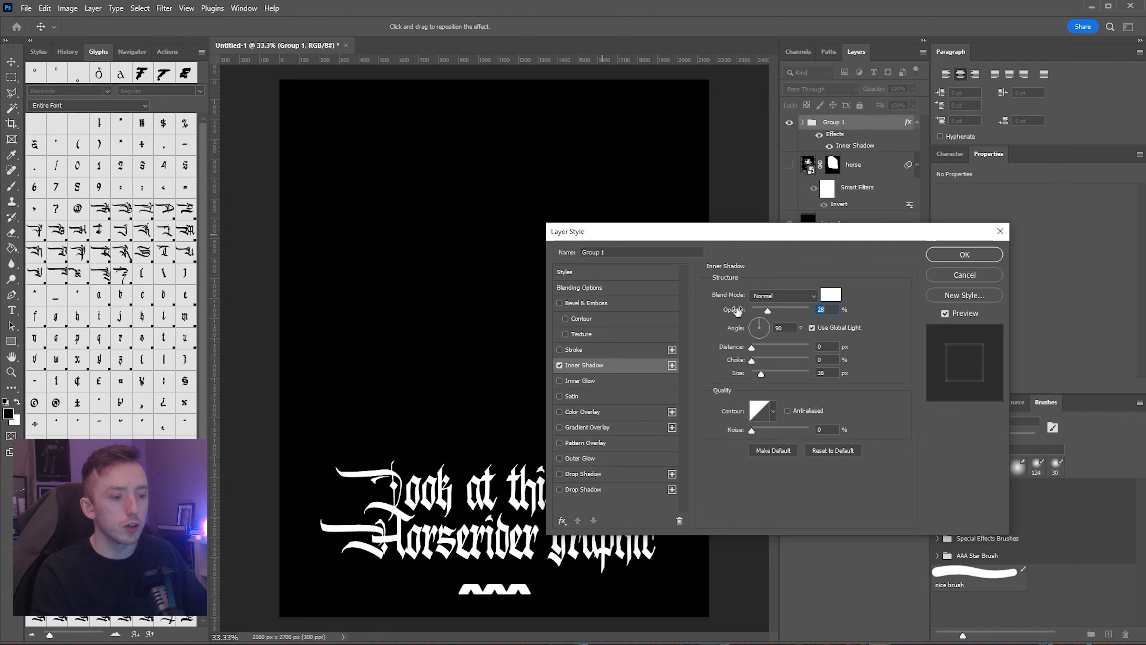
{"action": "left_click_drag", "start_coordinate": [819, 231], "coordinate": [1002, 190]}
{"action": "key", "text": "Escape"}
Step: Add a black inner shadow to the text and logo group with 100% opacity and a size of 13 px
{"action": "scroll", "coordinate": [435, 519], "scroll_direction": "up", "scroll_amount": 10}
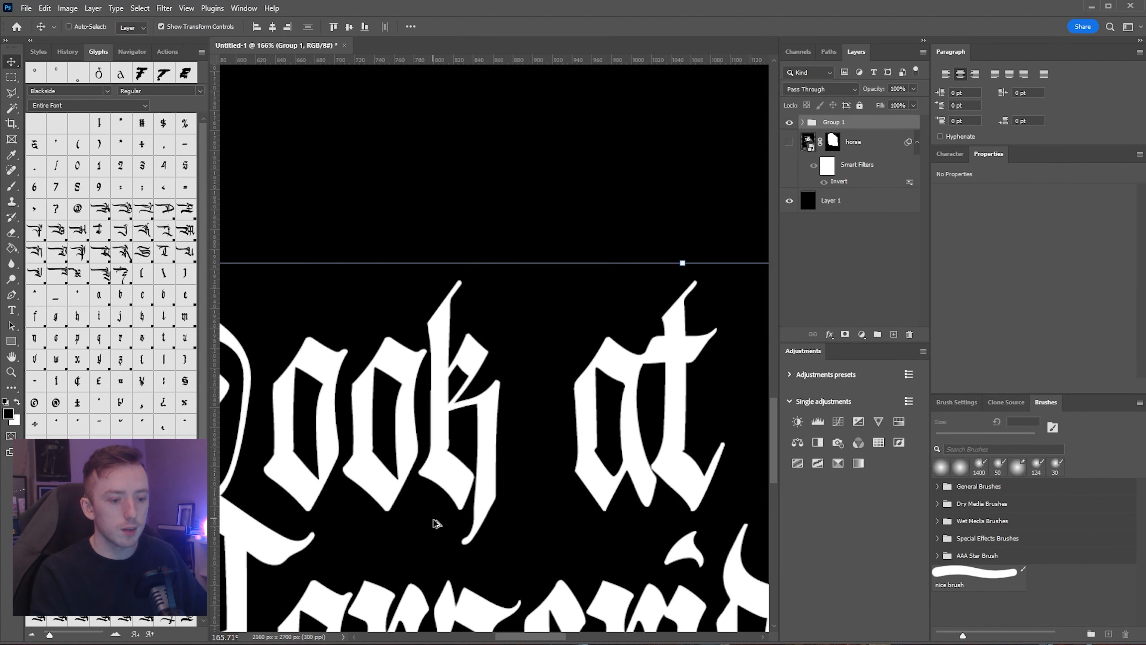
{"action": "scroll", "coordinate": [514, 458], "scroll_direction": "down", "scroll_amount": 3}
{"action": "left_click_drag", "start_coordinate": [503, 484], "coordinate": [572, 287]}
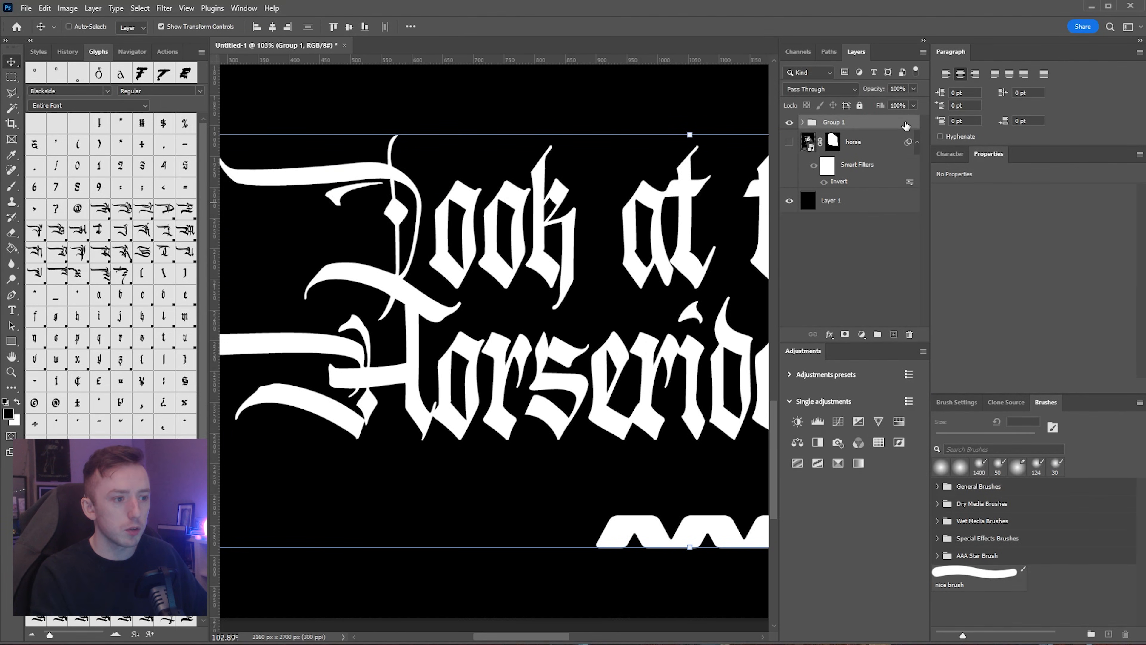
{"action": "left_click", "coordinate": [829, 334]}
{"action": "left_click", "coordinate": [857, 392]}
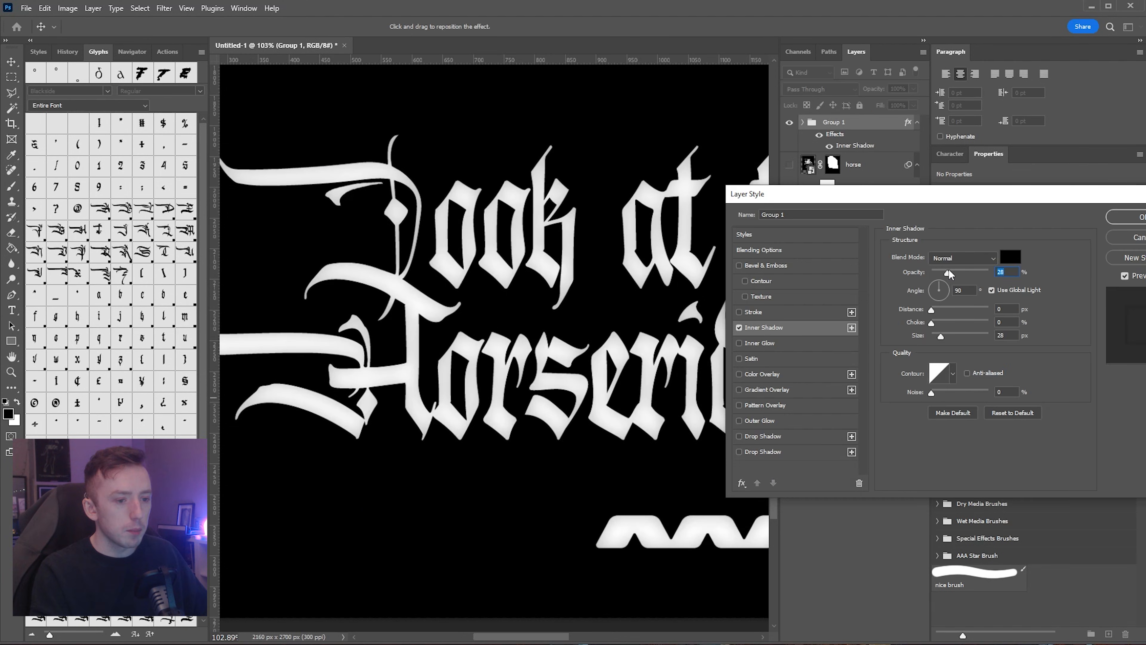
{"action": "left_click_drag", "start_coordinate": [947, 270], "coordinate": [1027, 292]}
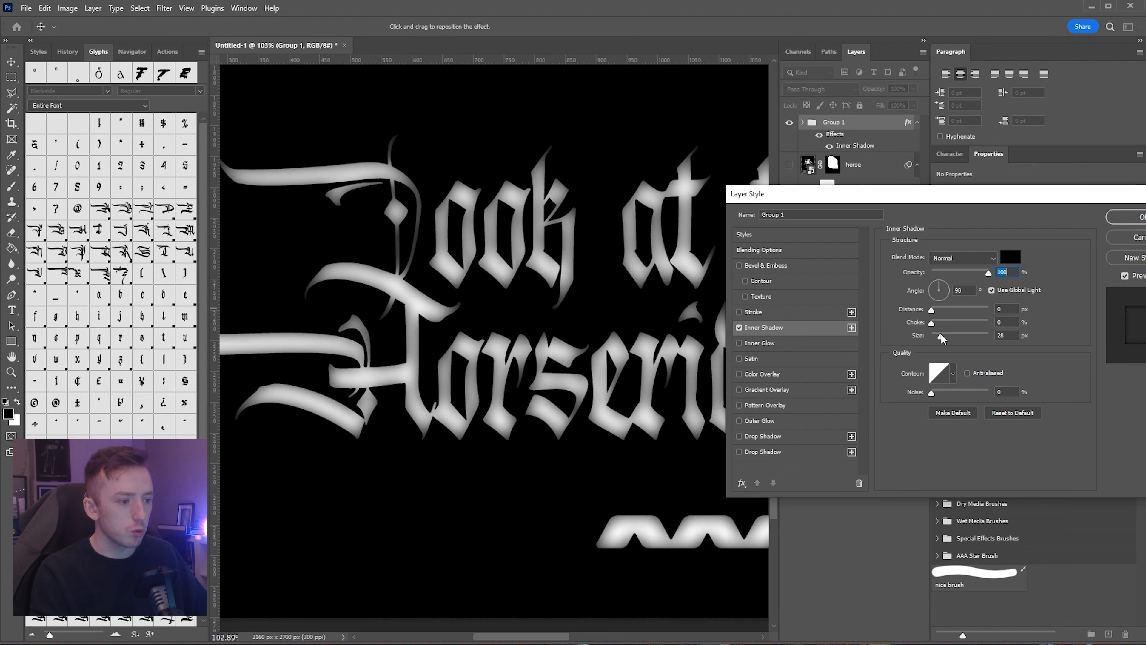
{"action": "left_click_drag", "start_coordinate": [941, 335], "coordinate": [939, 335]}
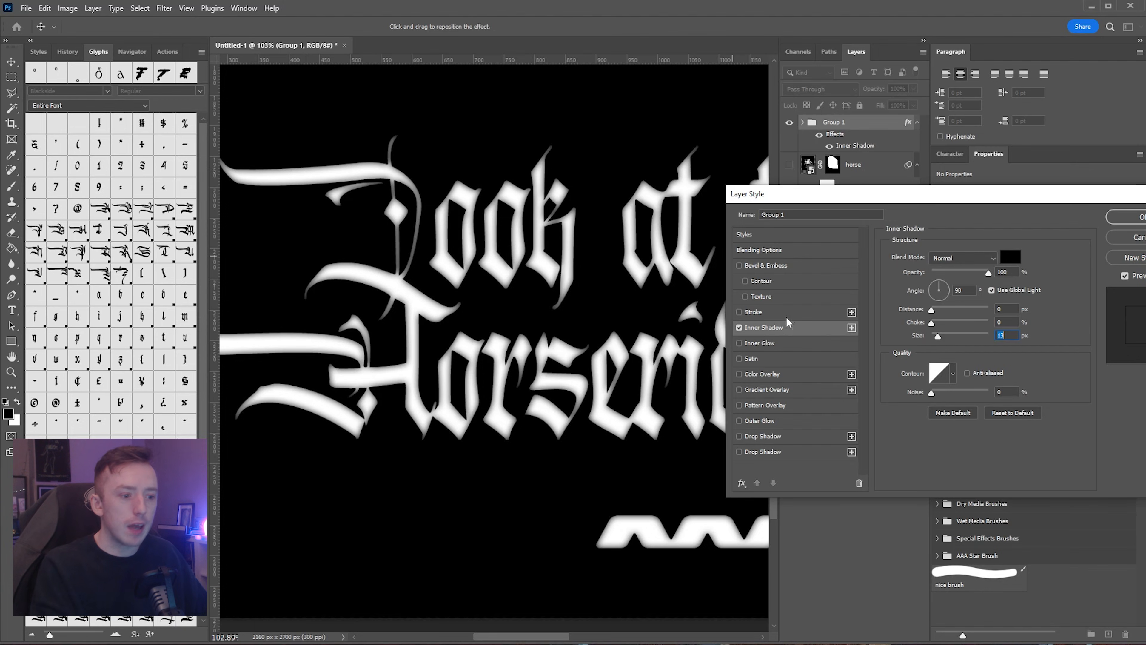
Step: Add a Chisel Hard inner bevel to the group, size 6 px, with a Normal-mode shadow at 100% opacity, and adjust its depth
{"action": "left_click", "coordinate": [756, 265]}
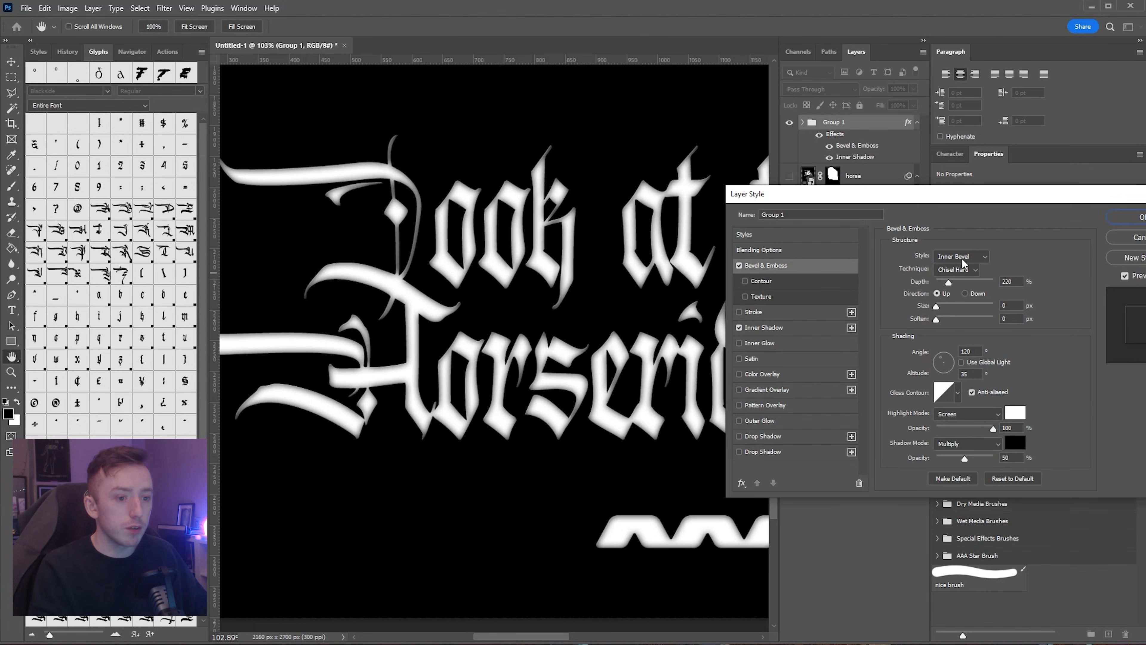
{"action": "left_click", "coordinate": [962, 258]}
{"action": "left_click", "coordinate": [959, 278]}
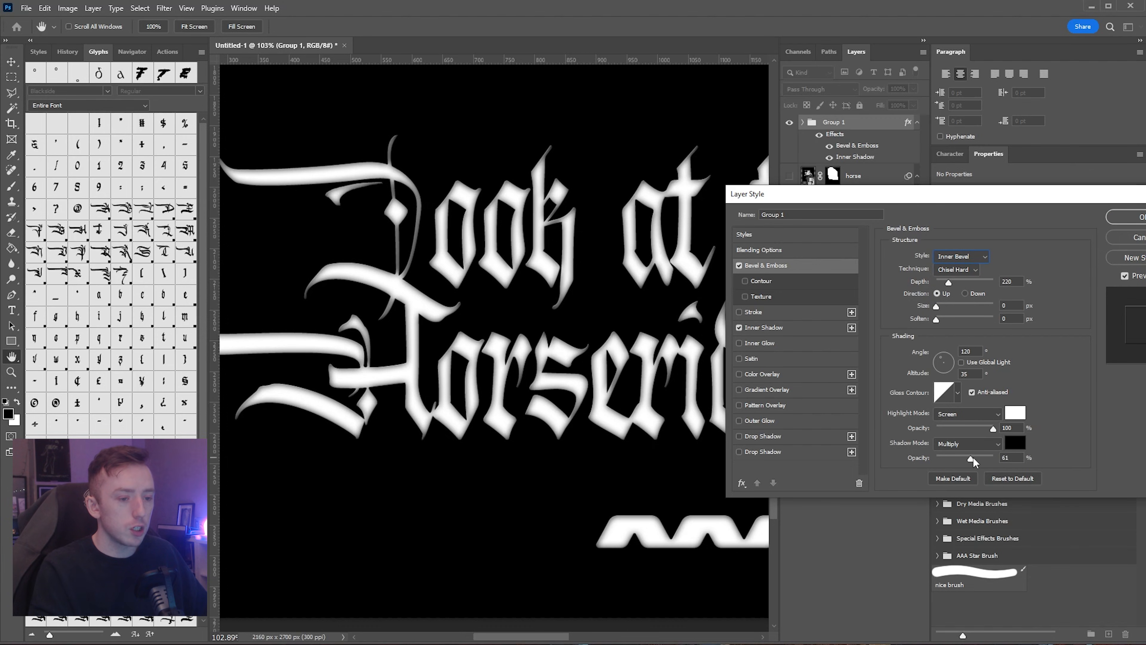
{"action": "left_click_drag", "start_coordinate": [992, 463], "coordinate": [994, 458]}
{"action": "left_click", "coordinate": [968, 443]}
{"action": "left_click", "coordinate": [961, 452]}
{"action": "left_click_drag", "start_coordinate": [936, 310], "coordinate": [941, 304]}
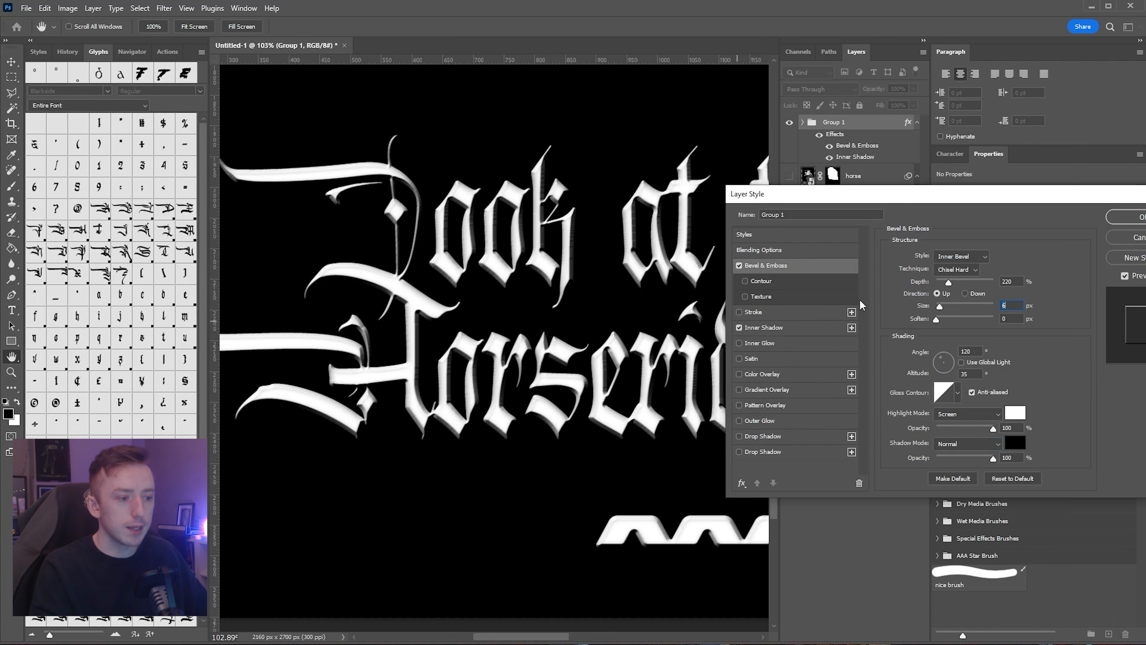
{"action": "mouse_move", "coordinate": [950, 282]}
{"action": "left_mouse_down"}
{"action": "mouse_move", "coordinate": [963, 283]}
{"action": "mouse_move", "coordinate": [946, 286]}
{"action": "left_mouse_up"}
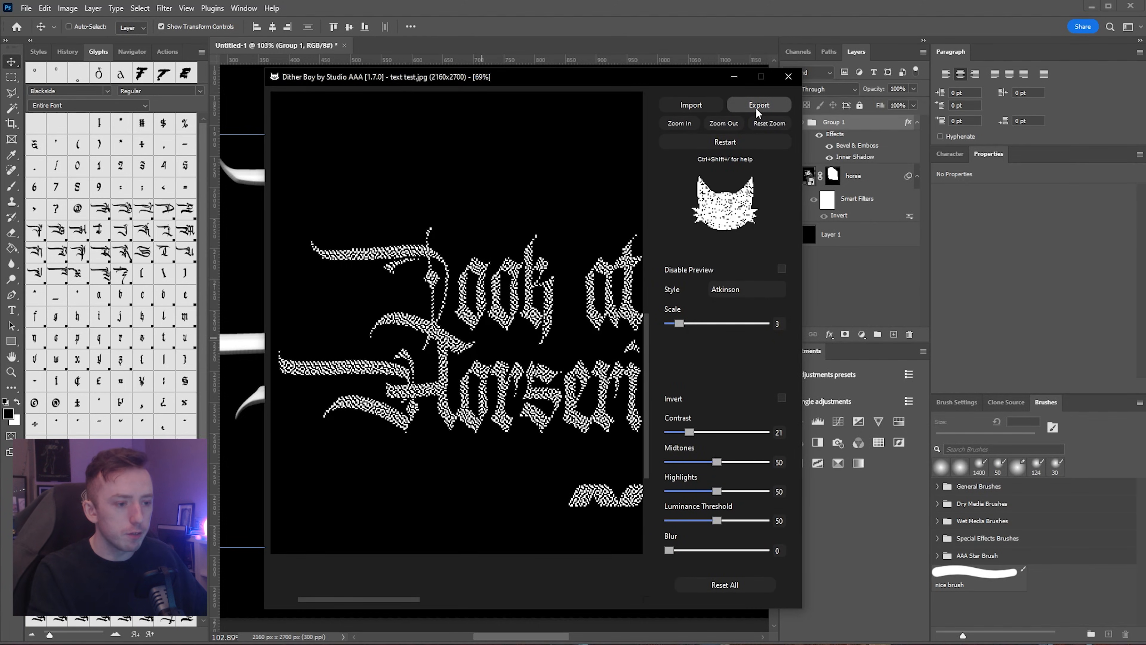
Step: Switch to Dither Boy and inspect the dither pattern on the unstyled text
{"action": "left_click", "coordinate": [756, 107]}
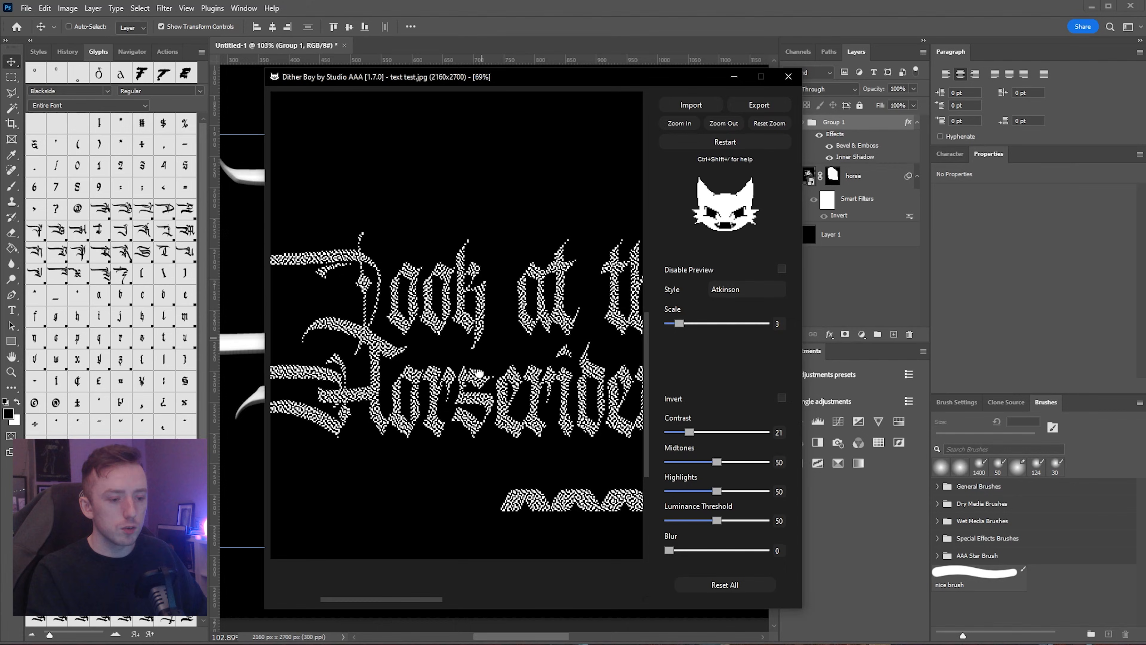
{"action": "left_click_drag", "start_coordinate": [579, 371], "coordinate": [504, 379]}
{"action": "left_click_drag", "start_coordinate": [368, 355], "coordinate": [452, 364]}
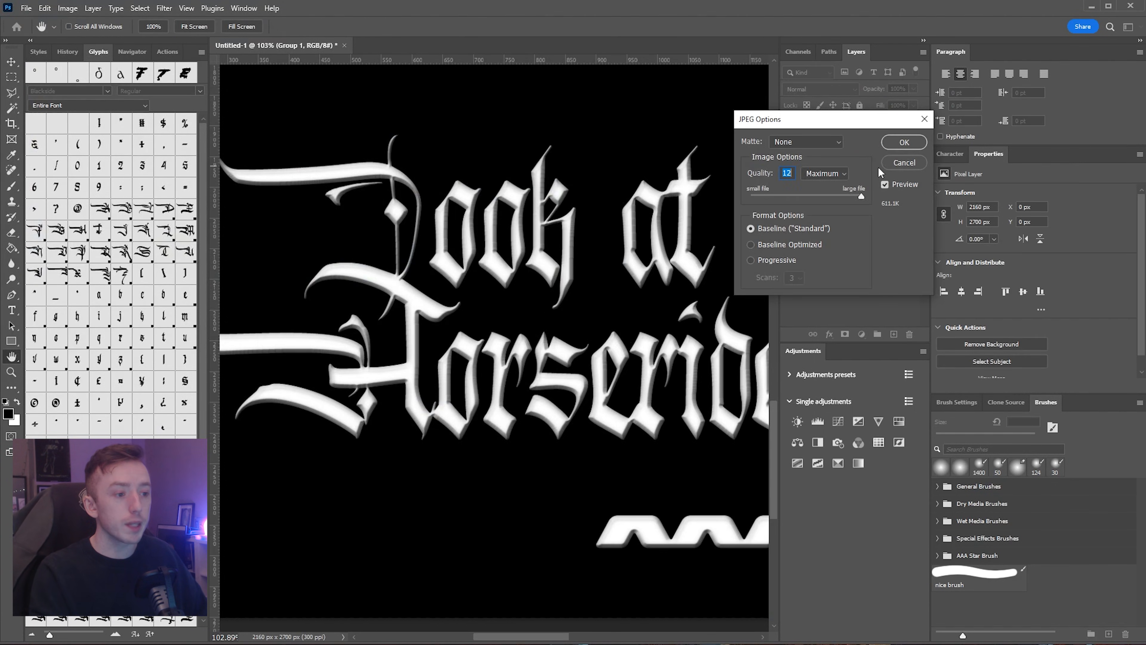
Step: Save the styled artwork as layer styled text.jpg at JPEG quality 12 and import it into Dither Boy
{"action": "left_click", "coordinate": [904, 143]}
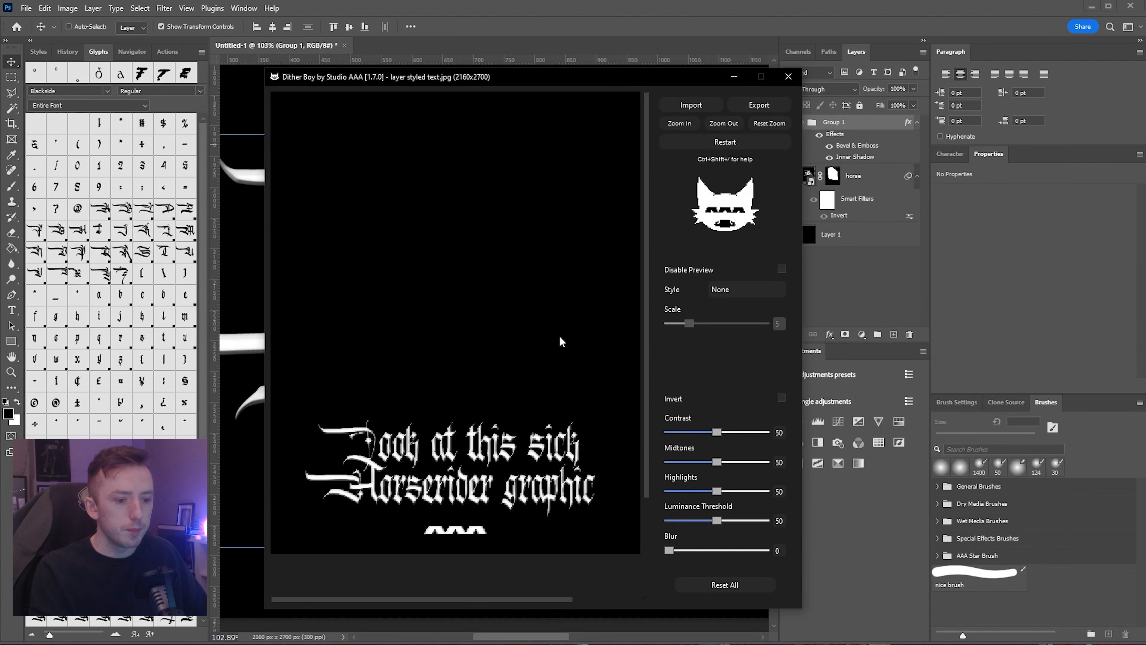
{"action": "left_click", "coordinate": [678, 124]}
{"action": "scroll", "coordinate": [475, 327], "scroll_direction": "up", "scroll_amount": 2}
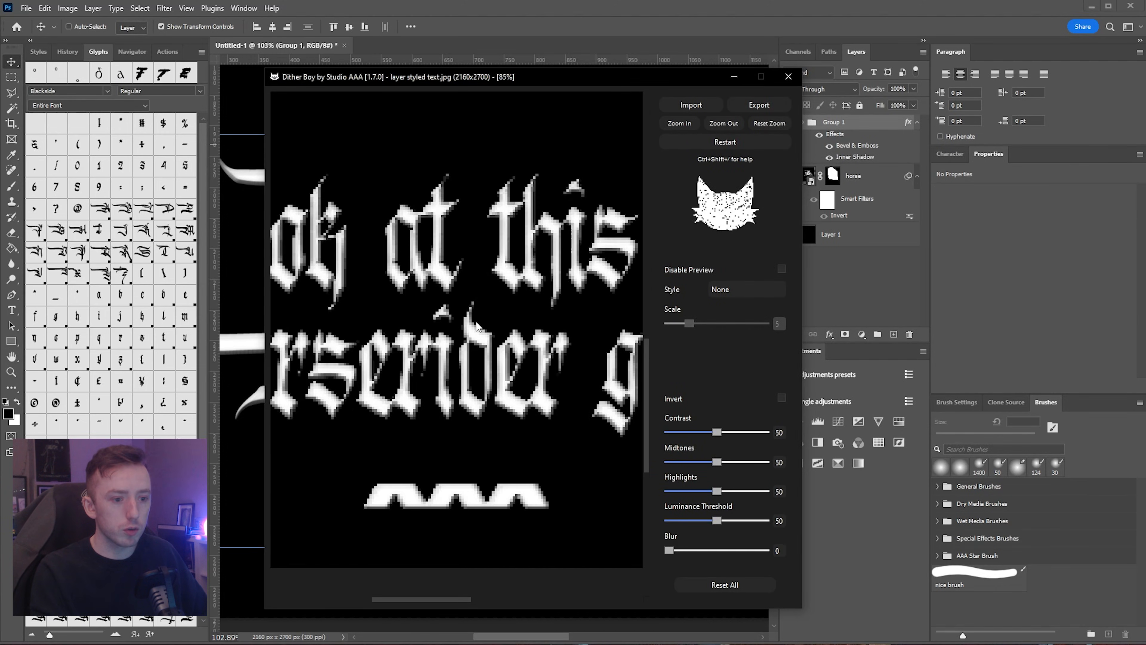
Step: Dither the layer-styled text with the Atkinson style, contrast 45 and scale 2, and inspect the letter edges up close
{"action": "left_click", "coordinate": [677, 124]}
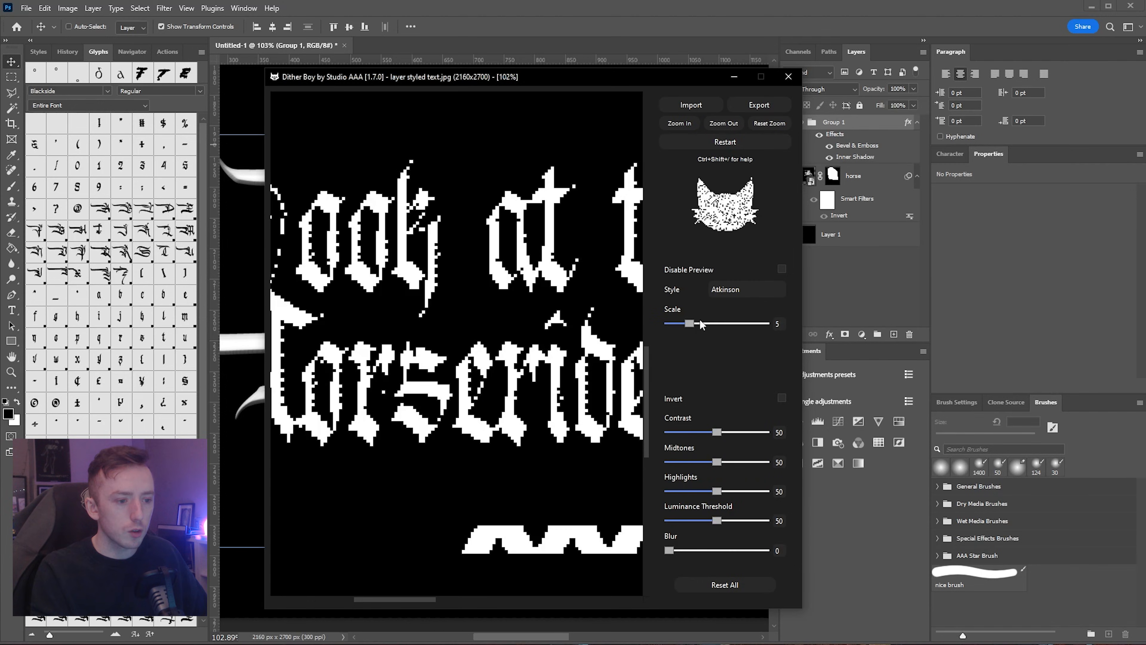
{"action": "left_click_drag", "start_coordinate": [717, 432], "coordinate": [712, 431]}
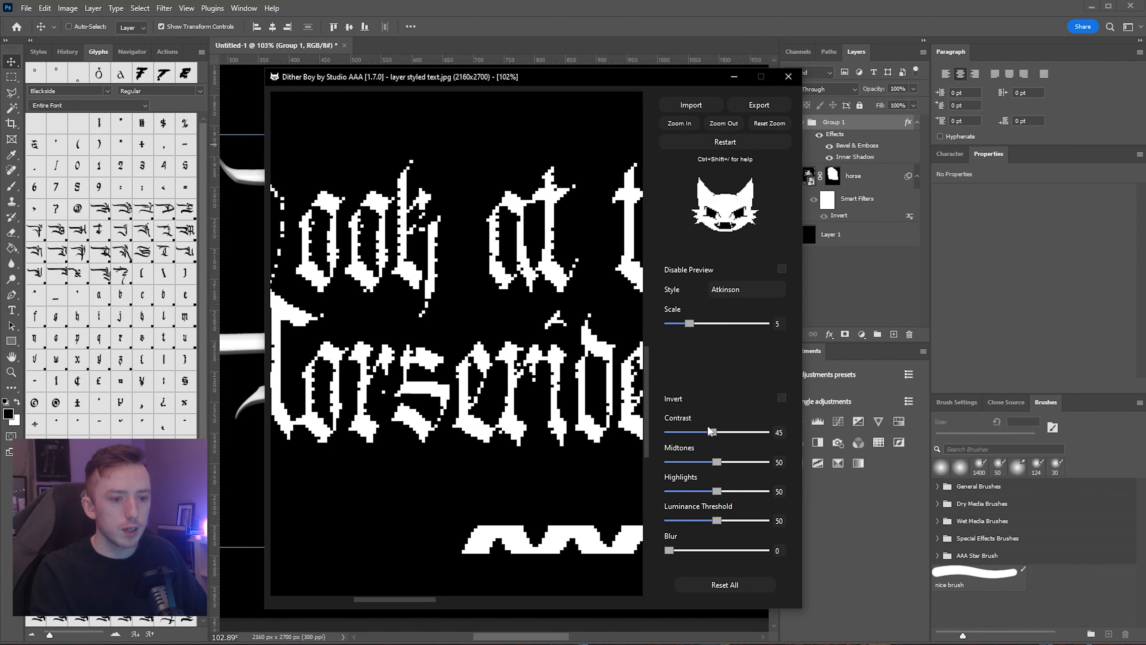
{"action": "left_click_drag", "start_coordinate": [374, 246], "coordinate": [584, 265]}
{"action": "left_click_drag", "start_coordinate": [434, 285], "coordinate": [428, 356]}
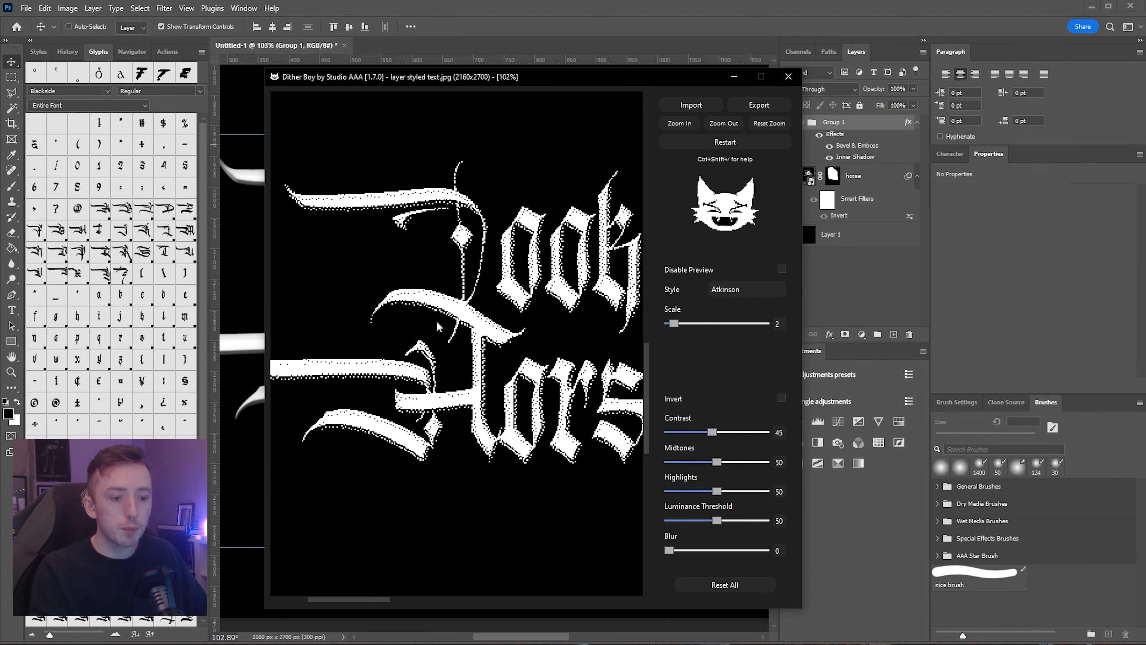
{"action": "left_click_drag", "start_coordinate": [436, 325], "coordinate": [369, 357]}
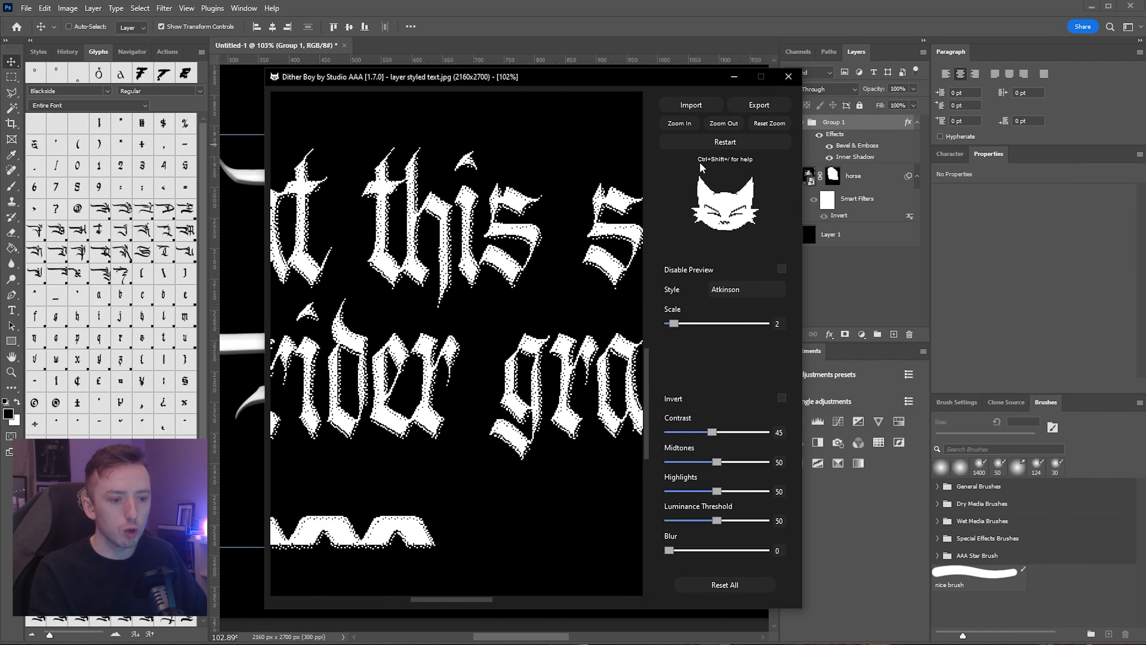
{"action": "left_click", "coordinate": [680, 123]}
{"action": "left_click_drag", "start_coordinate": [375, 208], "coordinate": [582, 277]}
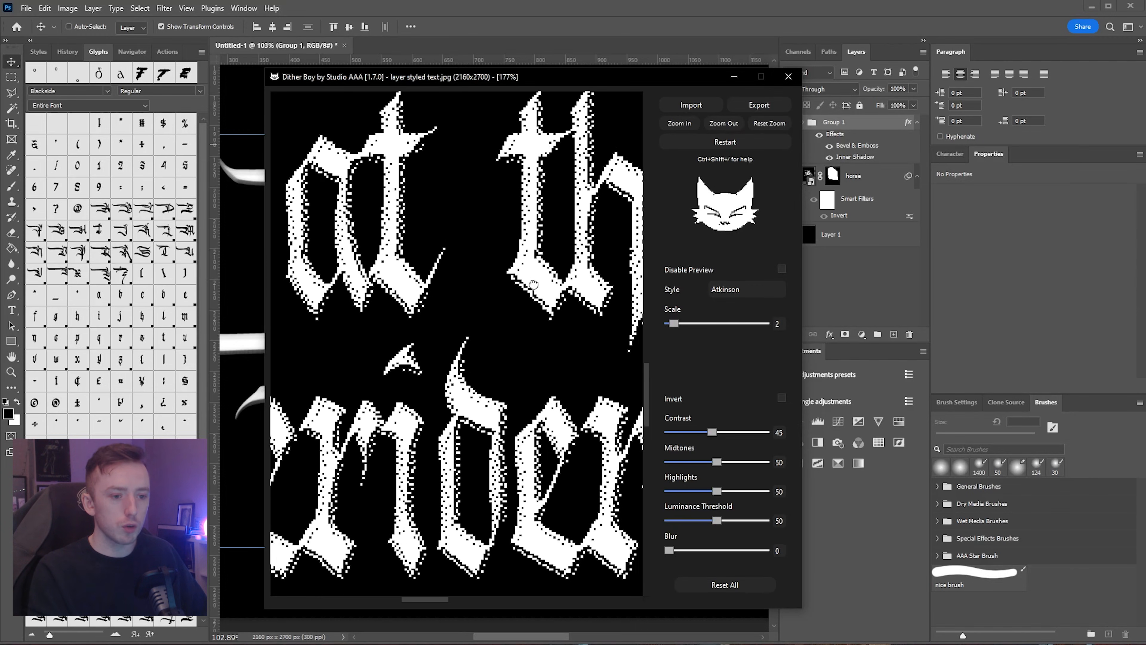
Step: Try contrast 50 with scale 9 on the Atkinson-dithered text and inspect the letter edges
{"action": "left_click_drag", "start_coordinate": [460, 372], "coordinate": [555, 387]}
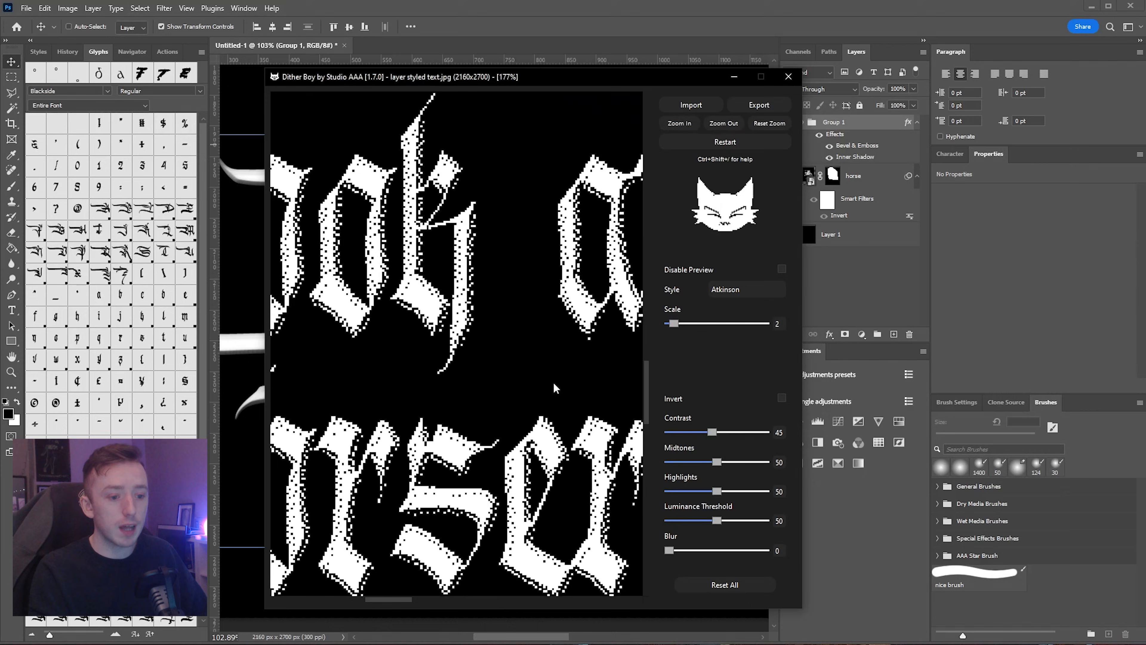
{"action": "left_click_drag", "start_coordinate": [424, 365], "coordinate": [512, 358]}
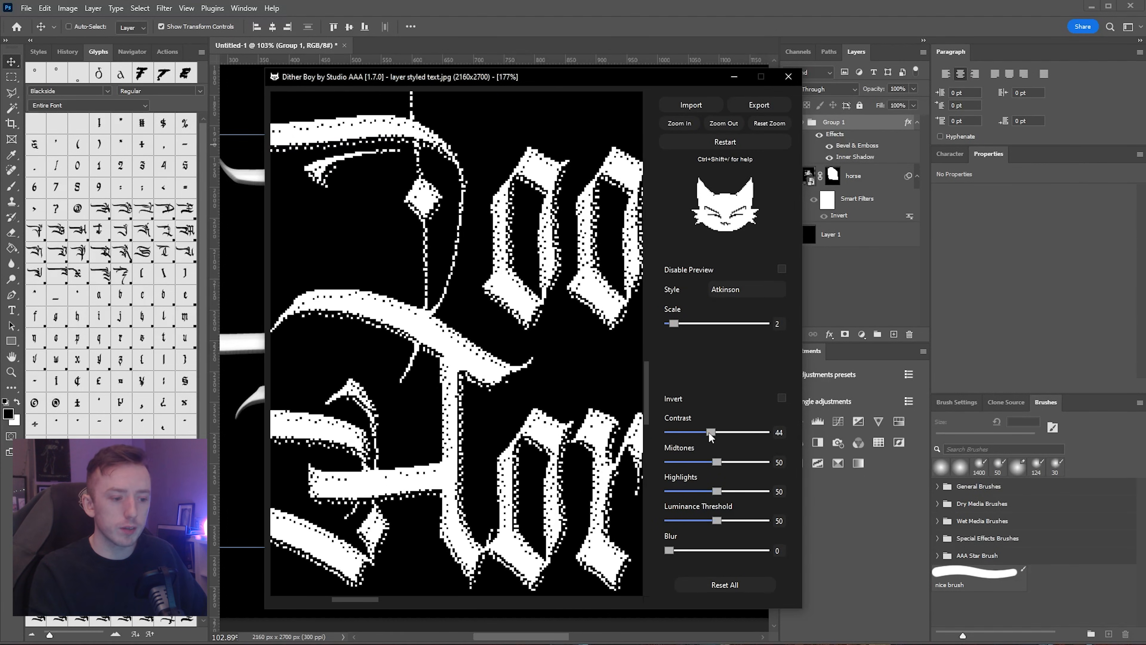
{"action": "mouse_move", "coordinate": [709, 431]}
{"action": "left_mouse_down"}
{"action": "mouse_move", "coordinate": [697, 430]}
{"action": "mouse_move", "coordinate": [713, 430]}
{"action": "left_mouse_up"}
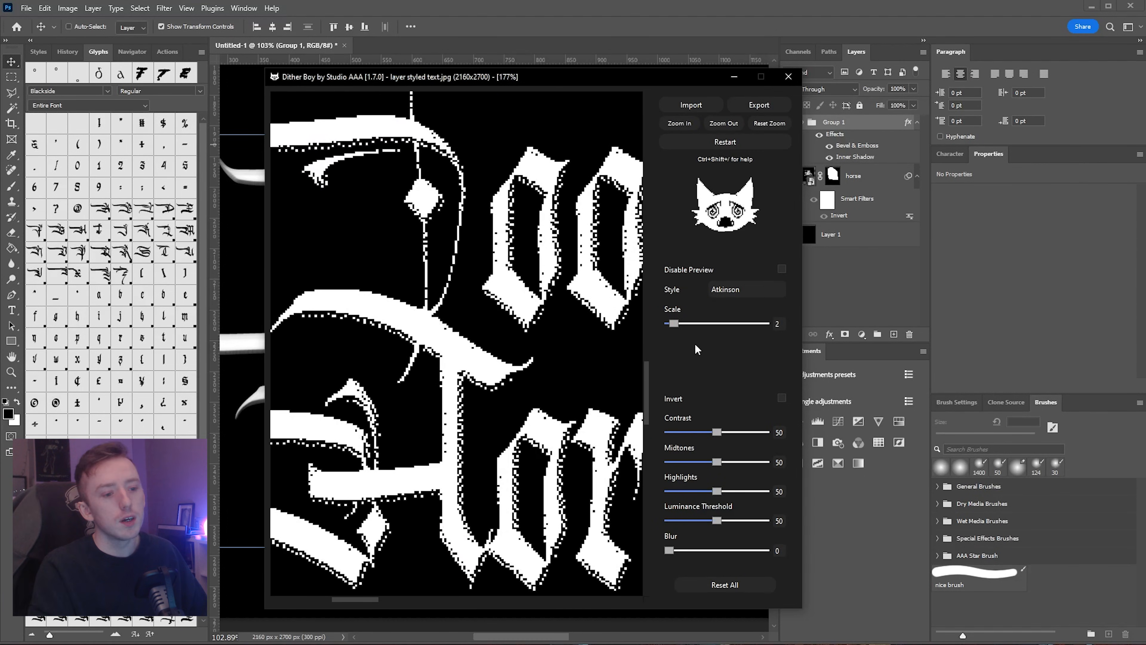
{"action": "left_click_drag", "start_coordinate": [679, 324], "coordinate": [710, 329]}
{"action": "scroll", "coordinate": [377, 237], "scroll_direction": "down", "scroll_amount": 3}
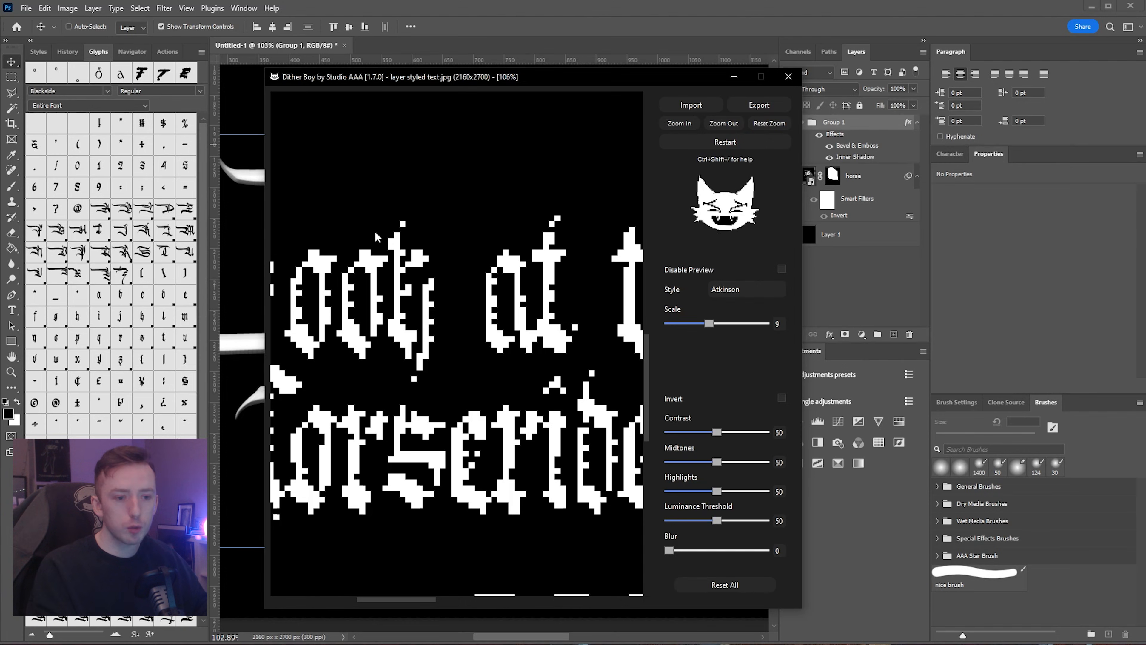
{"action": "left_click_drag", "start_coordinate": [319, 293], "coordinate": [555, 261]}
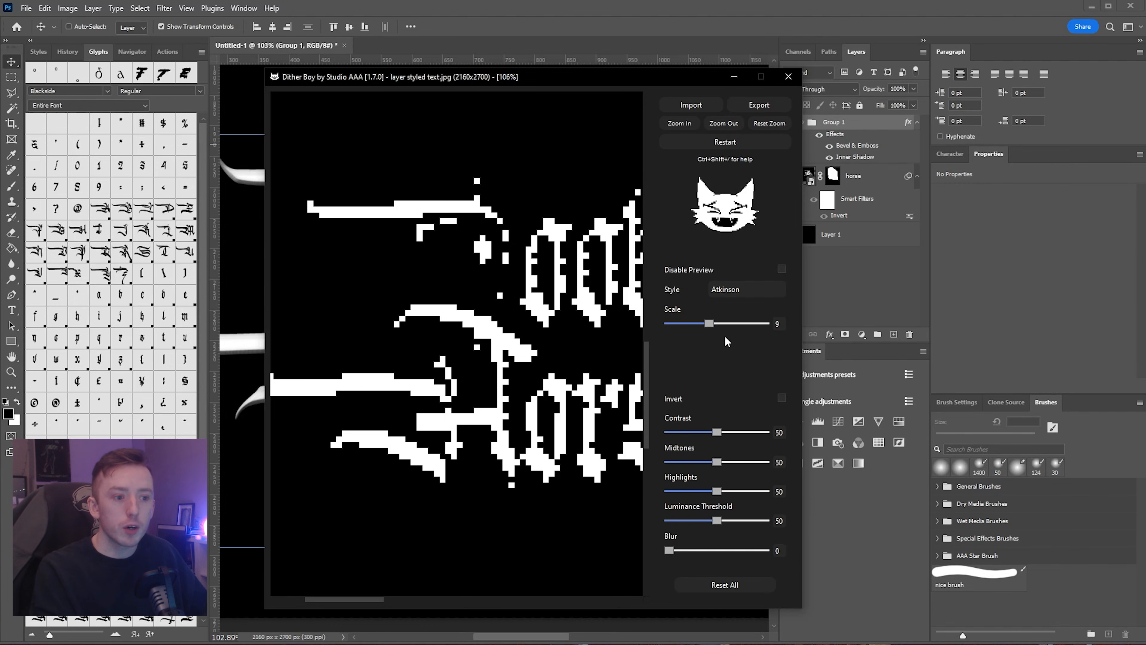
Step: Try a finer Atkinson dither at scale 5 with contrast 46, and check legibility across both text lines
{"action": "left_click_drag", "start_coordinate": [716, 326], "coordinate": [684, 328]}
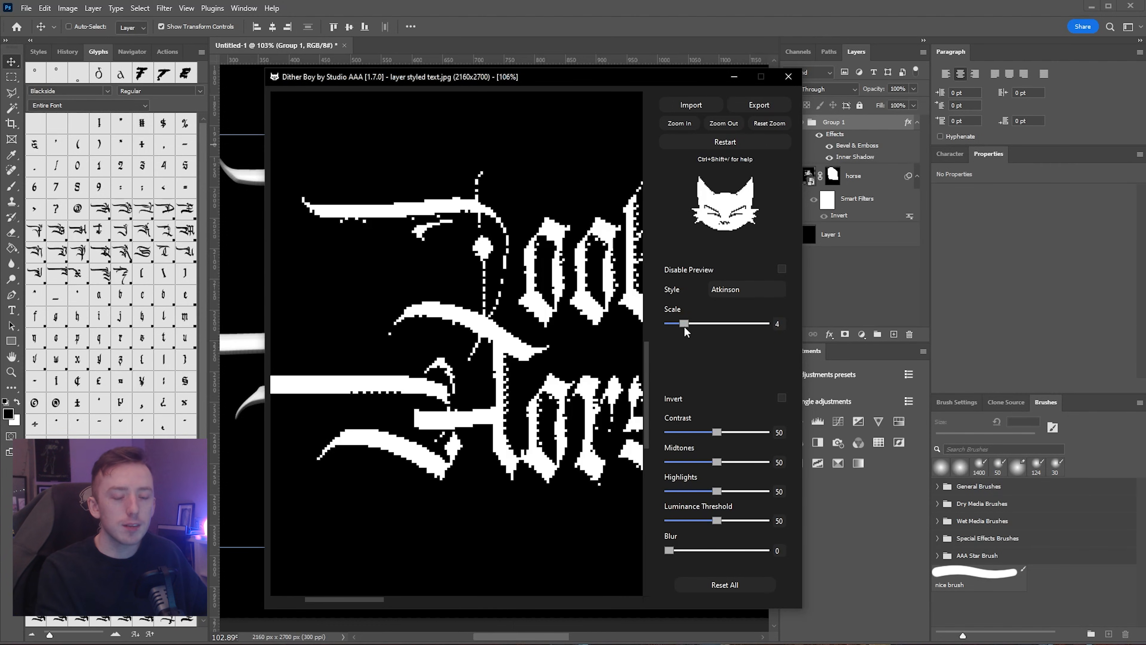
{"action": "mouse_move", "coordinate": [716, 432]}
{"action": "left_mouse_down"}
{"action": "mouse_move", "coordinate": [702, 432]}
{"action": "mouse_move", "coordinate": [713, 433]}
{"action": "left_mouse_up"}
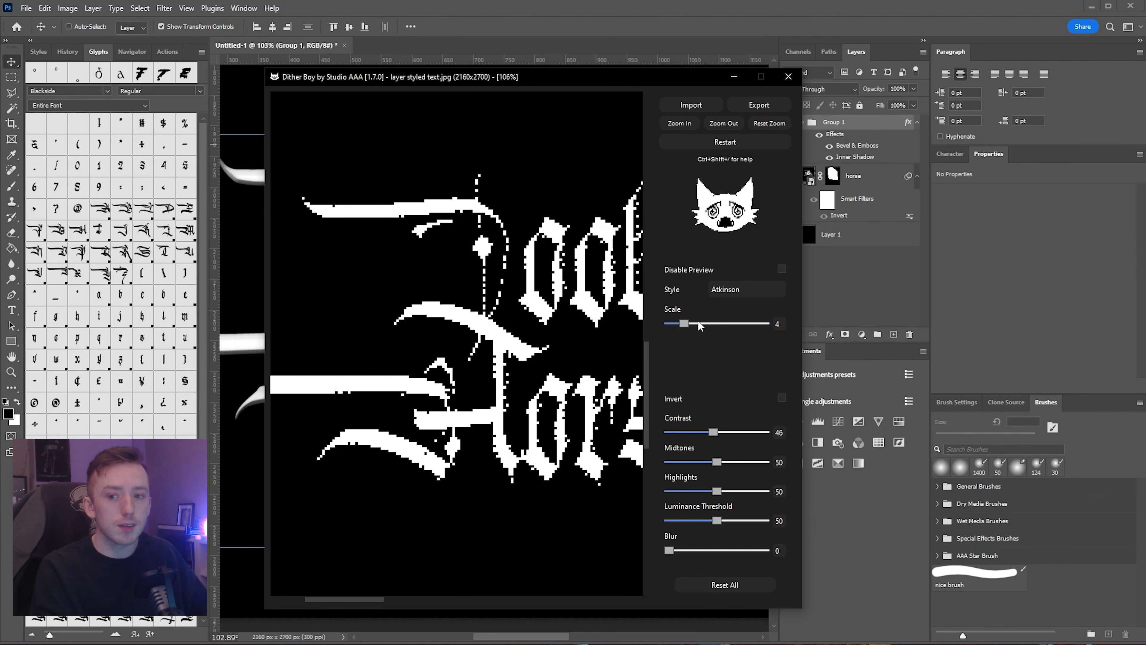
{"action": "mouse_move", "coordinate": [694, 322]}
{"action": "left_mouse_down"}
{"action": "mouse_move", "coordinate": [706, 324]}
{"action": "mouse_move", "coordinate": [692, 325]}
{"action": "left_mouse_up"}
{"action": "scroll", "coordinate": [519, 289], "scroll_direction": "right", "scroll_amount": 10}
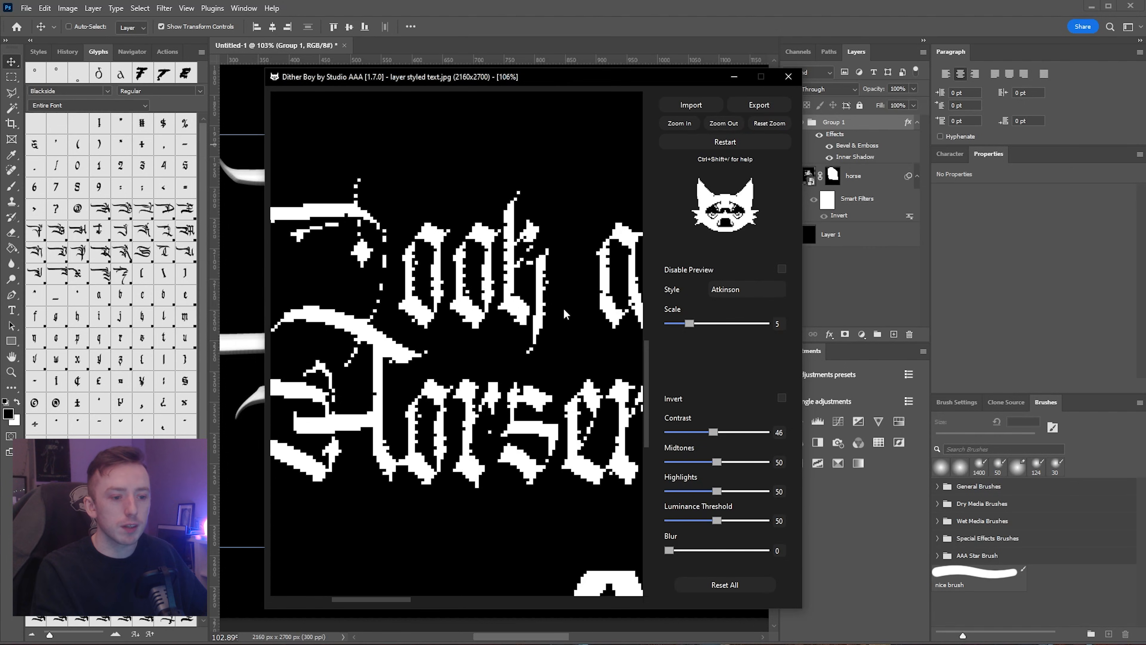
{"action": "scroll", "coordinate": [519, 289], "scroll_direction": "right", "scroll_amount": 8}
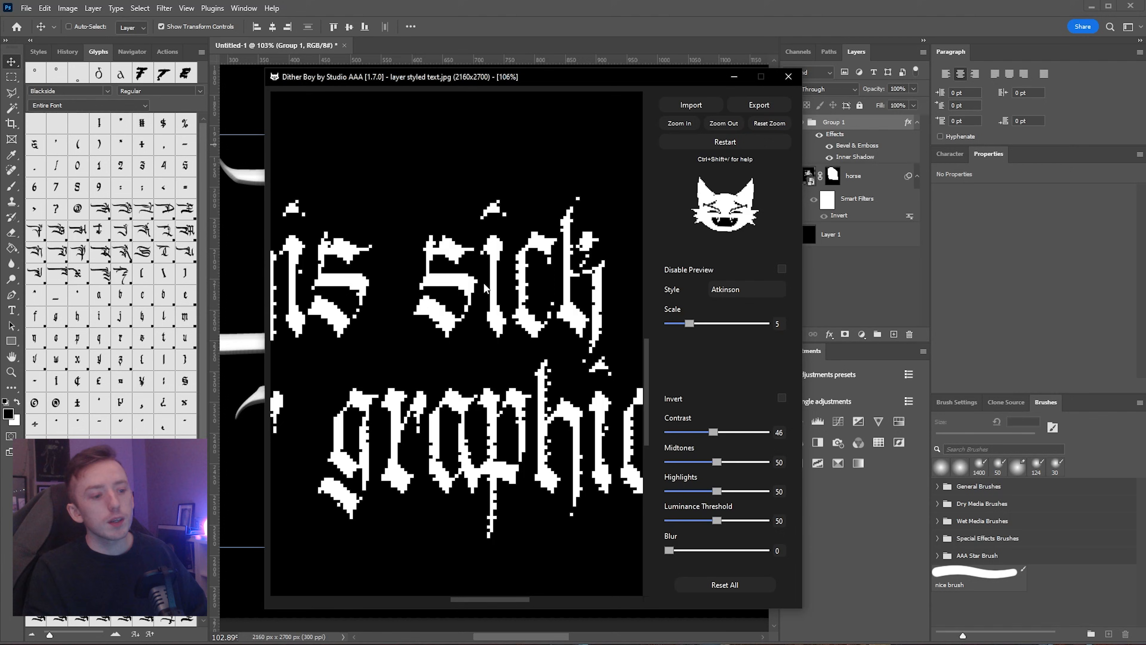
Step: Coarsen the Atkinson dither to scale 14 and check the whole text block
{"action": "mouse_move", "coordinate": [688, 325]}
{"action": "left_mouse_down"}
{"action": "mouse_move", "coordinate": [715, 324]}
{"action": "mouse_move", "coordinate": [704, 324]}
{"action": "left_mouse_up"}
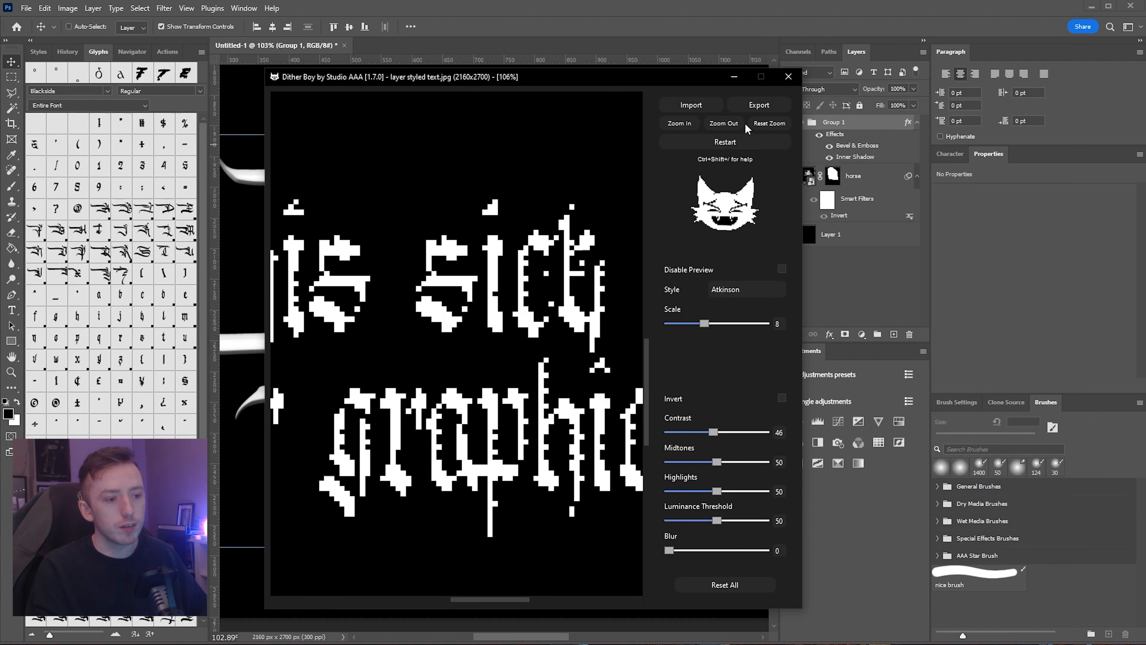
{"action": "left_click", "coordinate": [723, 122]}
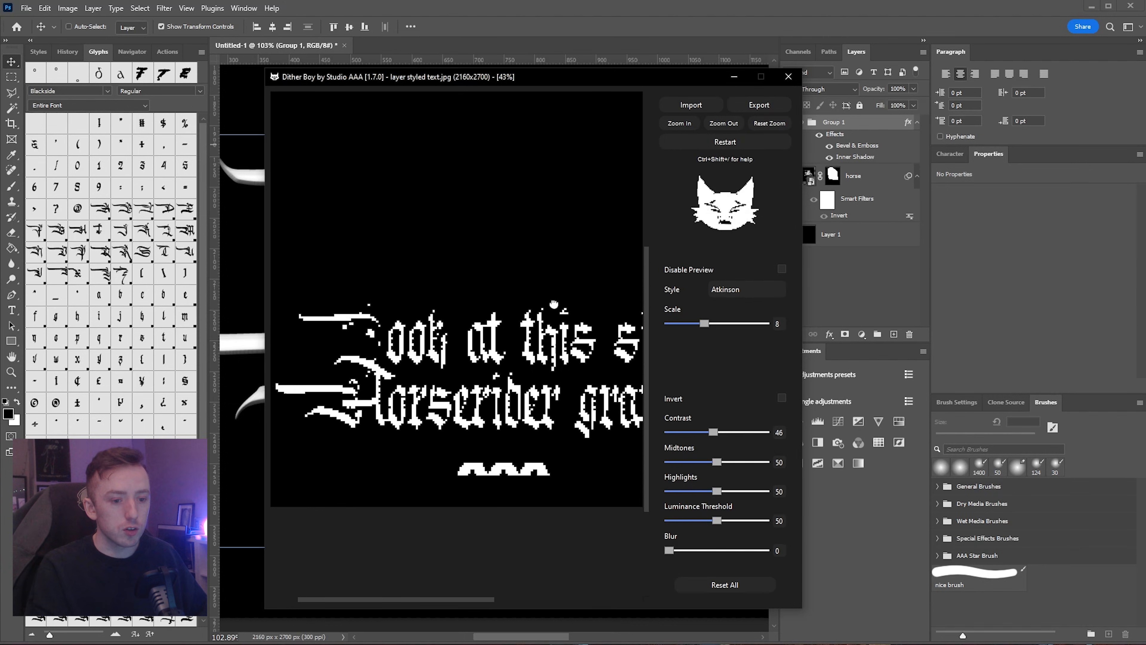
{"action": "left_click_drag", "start_coordinate": [704, 324], "coordinate": [729, 323]}
{"action": "left_click_drag", "start_coordinate": [496, 339], "coordinate": [427, 344]}
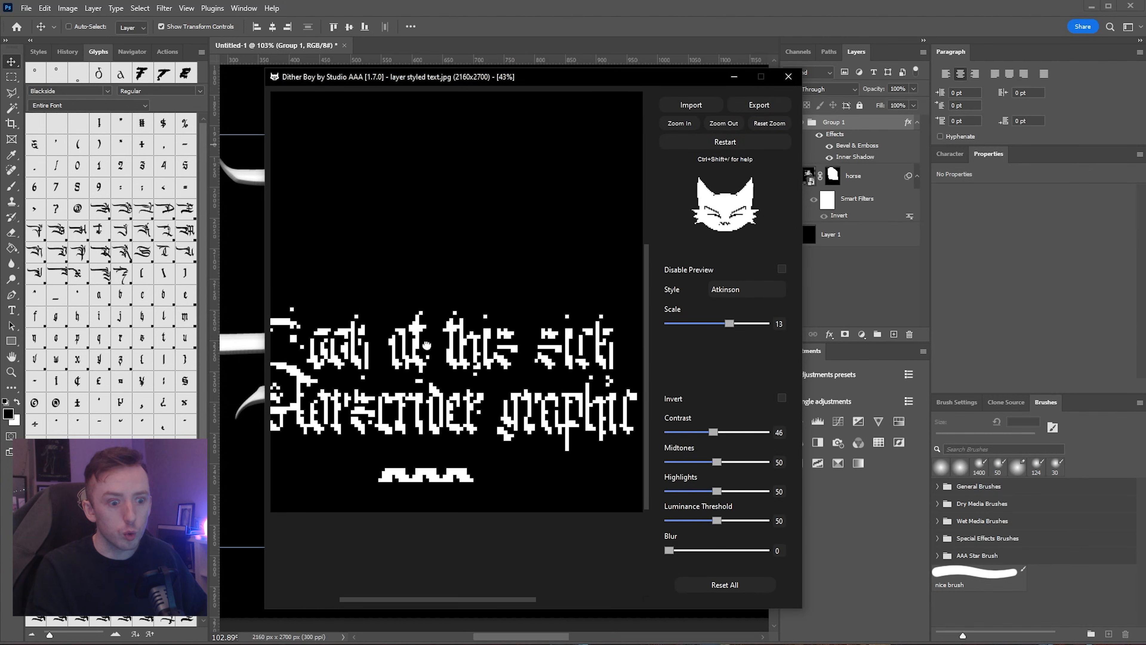
{"action": "left_click_drag", "start_coordinate": [731, 323], "coordinate": [735, 323]}
{"action": "left_click_drag", "start_coordinate": [451, 344], "coordinate": [529, 341]}
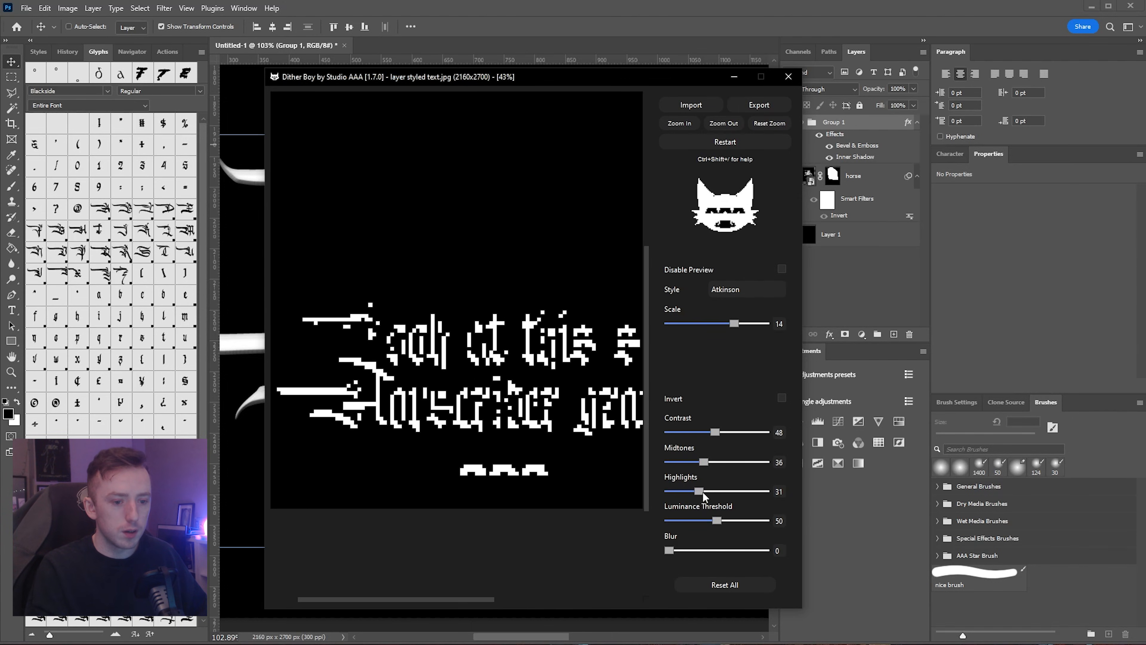
Step: Set the text dither's contrast to 48, midtones to 36 and highlights to 99, and inspect the letters up close
{"action": "left_click_drag", "start_coordinate": [702, 491], "coordinate": [752, 491]}
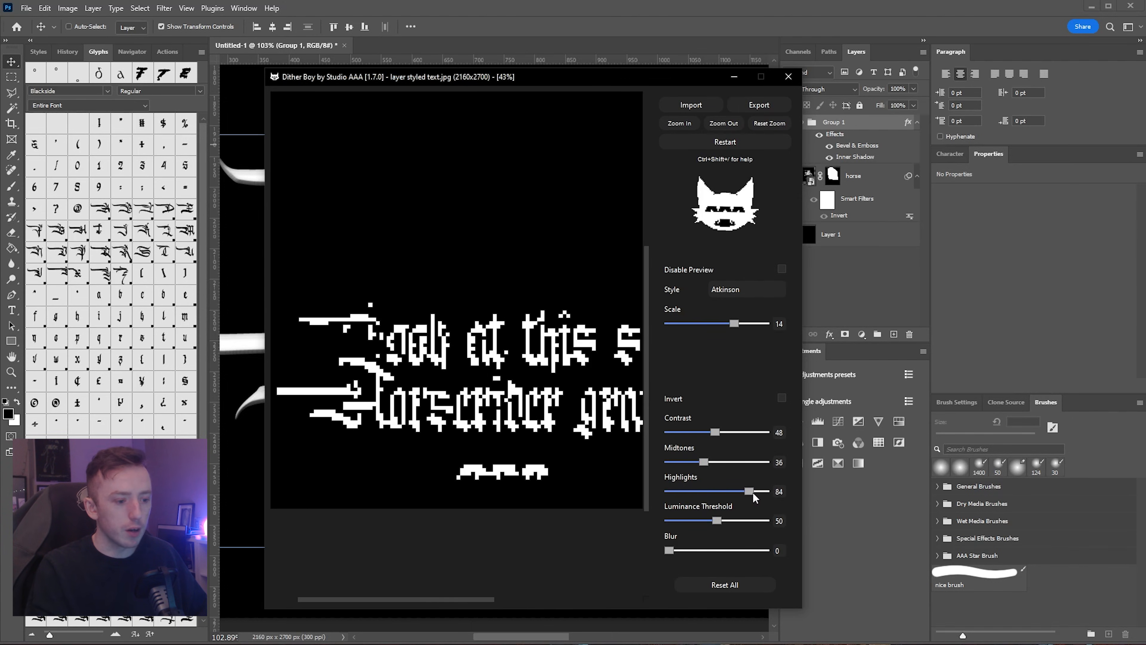
{"action": "mouse_move", "coordinate": [576, 407]}
{"action": "left_mouse_down"}
{"action": "mouse_move", "coordinate": [422, 412]}
{"action": "mouse_move", "coordinate": [570, 409]}
{"action": "left_mouse_up"}
{"action": "left_click", "coordinate": [679, 123]}
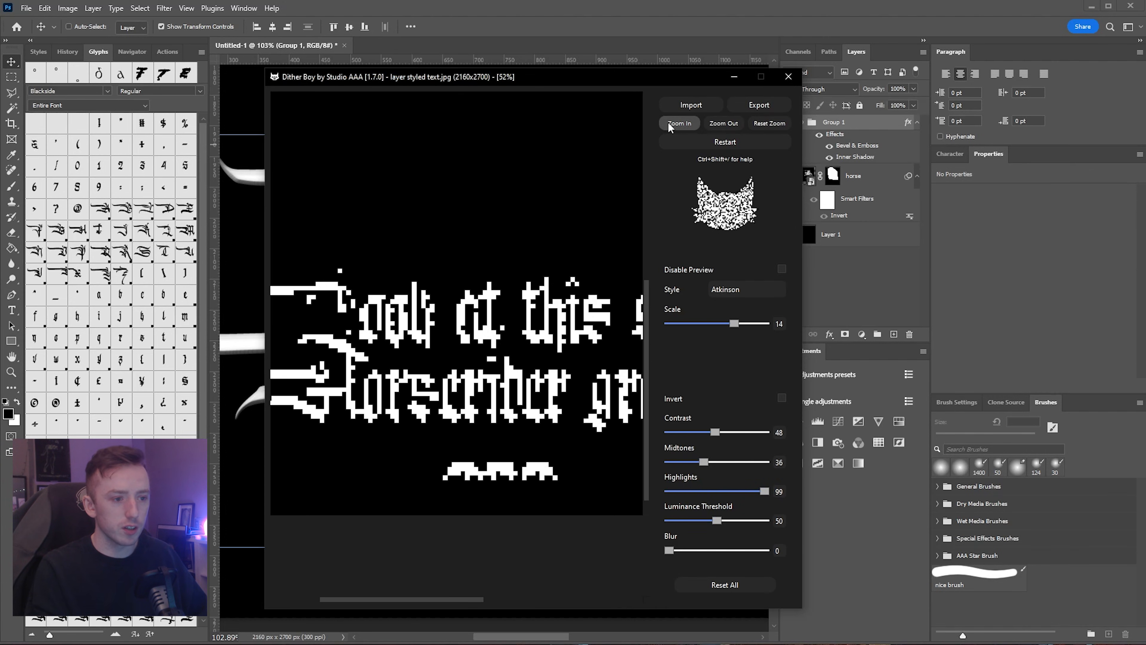
{"action": "left_click_drag", "start_coordinate": [474, 425], "coordinate": [423, 400]}
{"action": "left_click", "coordinate": [679, 123]}
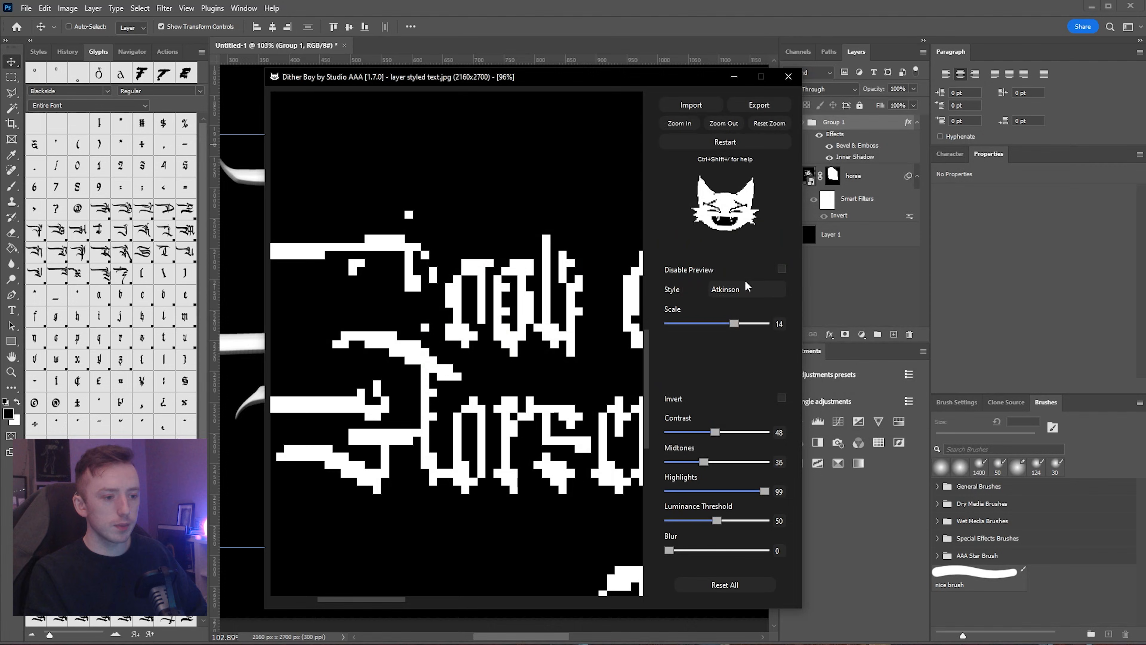
Step: Change the dither style to Bayer-Ordered, lower the contrast to 11 and adjust the scale
{"action": "left_click", "coordinate": [722, 290]}
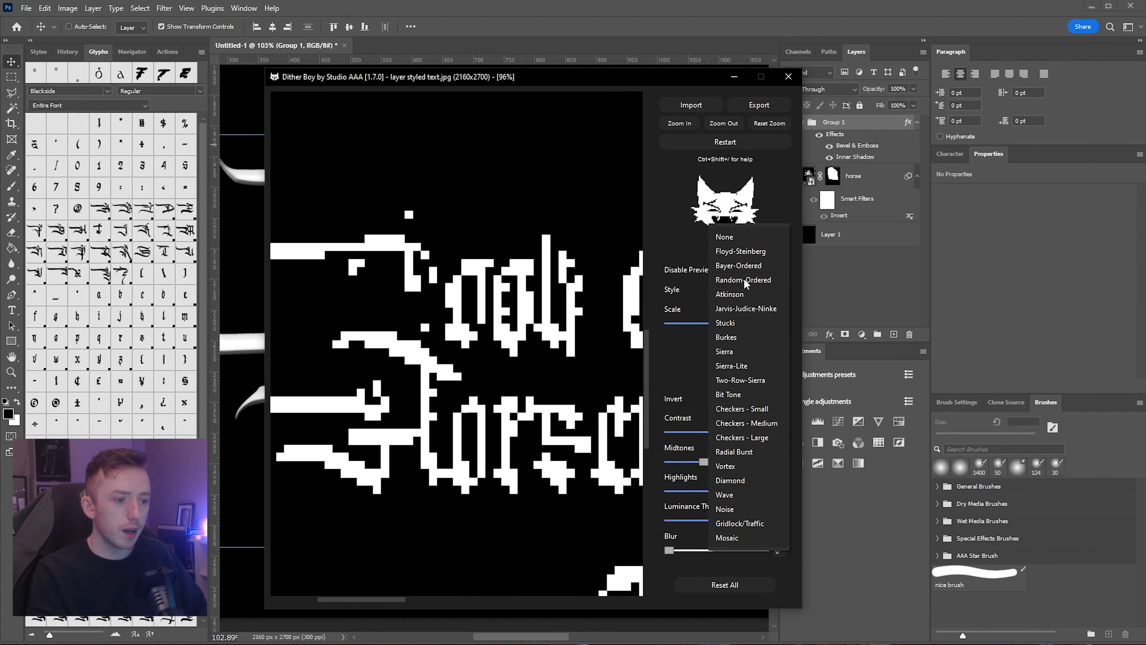
{"action": "left_click", "coordinate": [746, 266]}
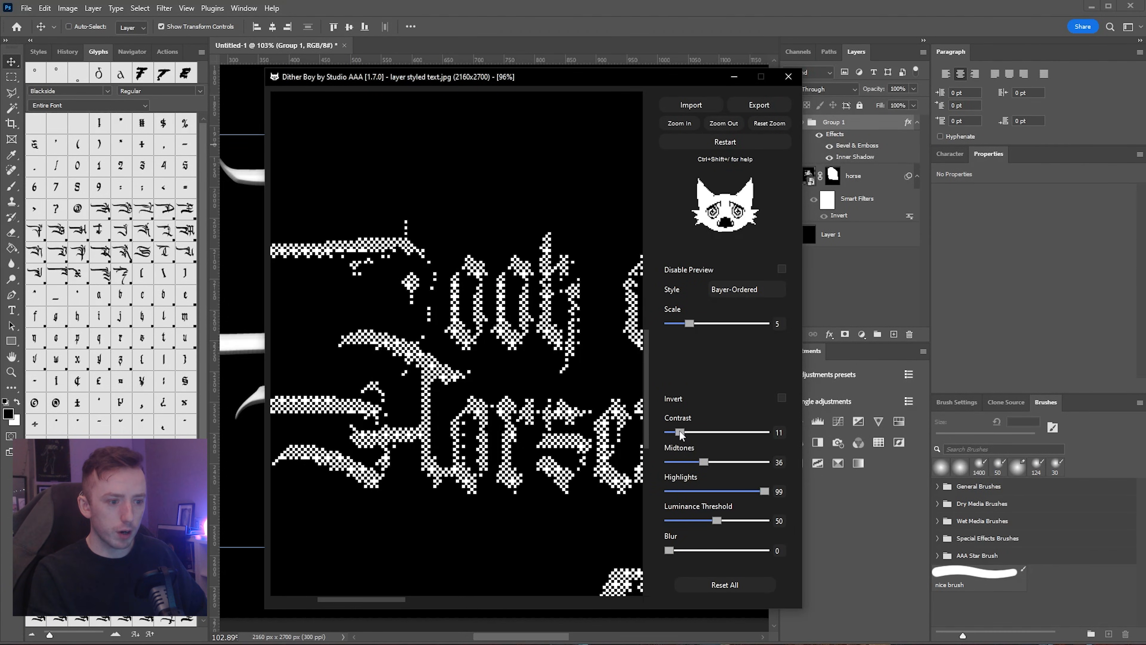
{"action": "left_click_drag", "start_coordinate": [636, 388], "coordinate": [646, 276]}
{"action": "left_click_drag", "start_coordinate": [693, 327], "coordinate": [714, 328]}
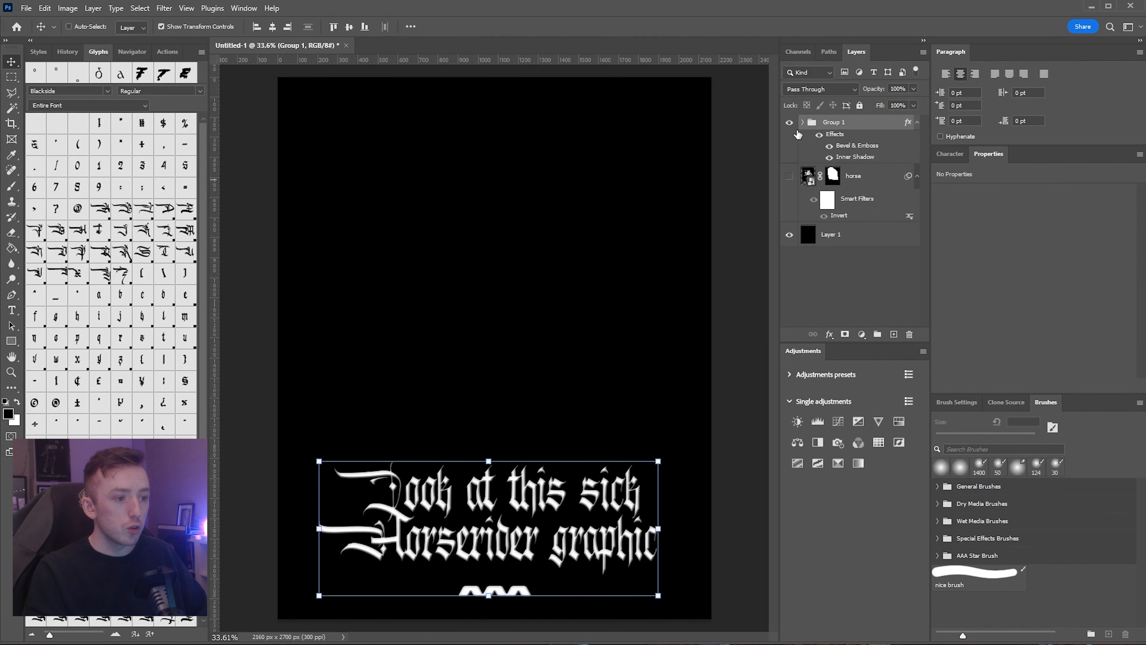
Step: Switch to Photoshop, hide Group 1 and place the atkinson text and bayer ordered text images at full canvas size
{"action": "left_click", "coordinate": [791, 123]}
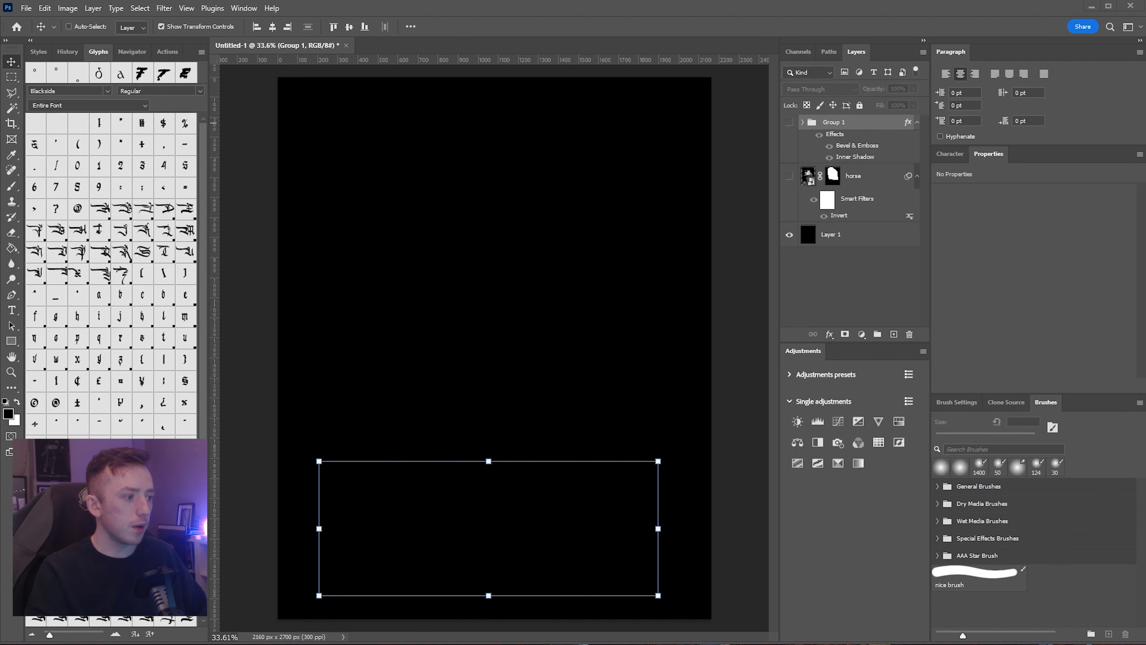
{"action": "key", "text": "Return"}
{"action": "key", "text": "Return"}
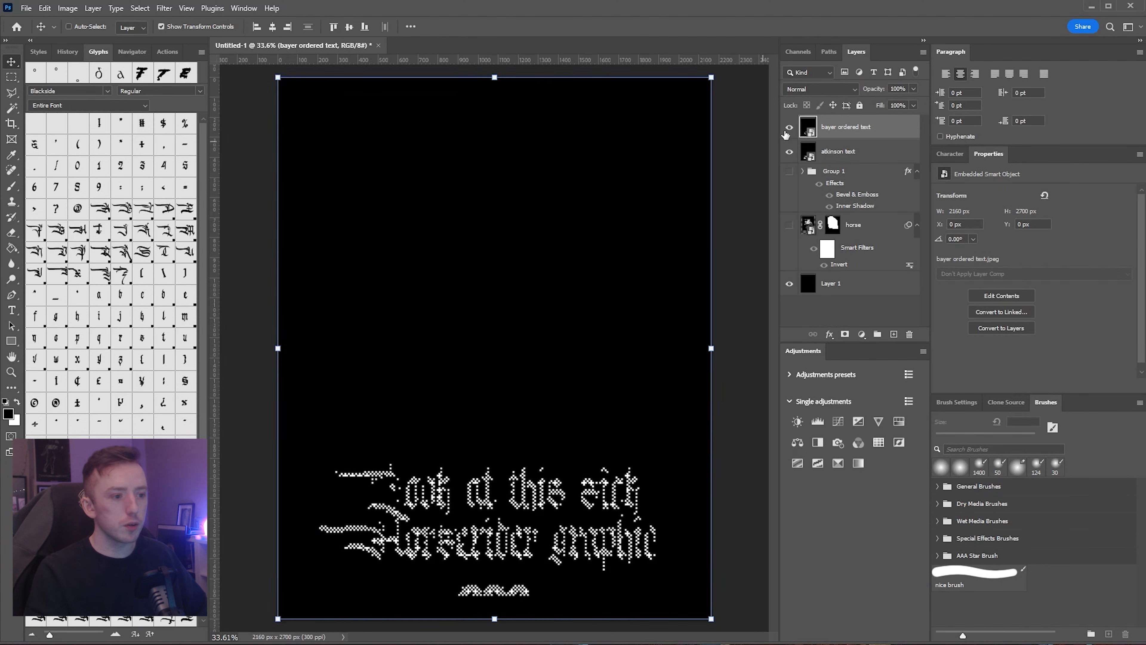
Step: Set the bayer ordered text and atkinson text layers to Screen blending, and show the horse layer
{"action": "left_click", "coordinate": [833, 157], "text": "shift"}
{"action": "left_click", "coordinate": [810, 89]}
{"action": "left_click", "coordinate": [824, 192]}
{"action": "left_click", "coordinate": [817, 173]}
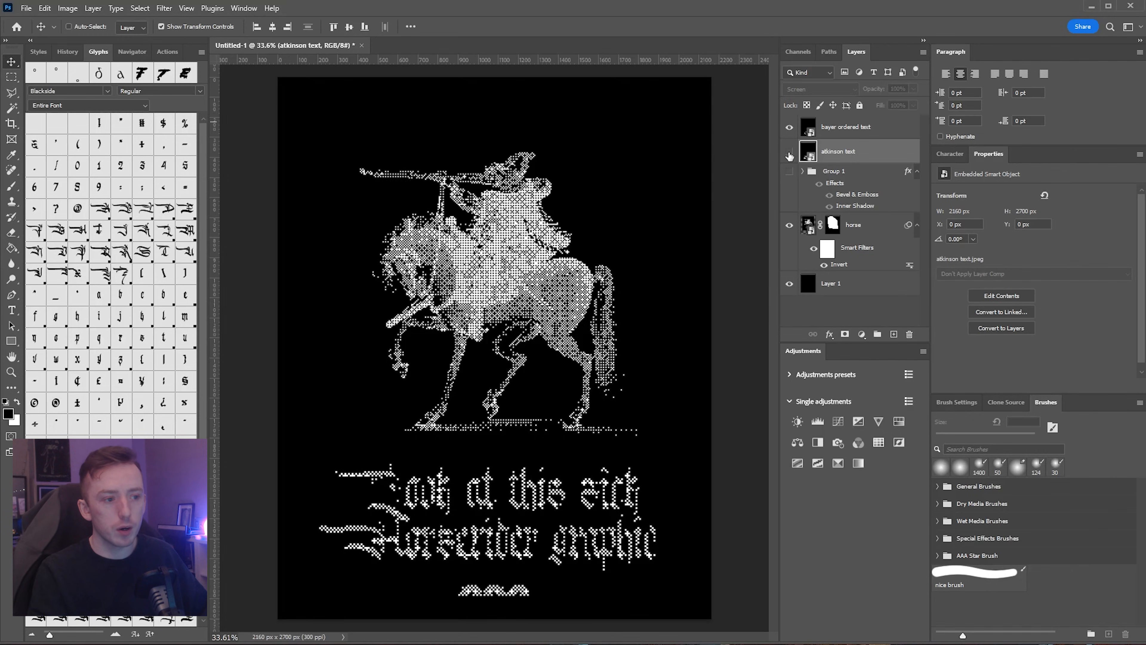
Step: Keep only the atkinson text version visible and convert both text layers, placed below the horse, into one smart object
{"action": "left_click", "coordinate": [789, 126]}
{"action": "left_click", "coordinate": [789, 151]}
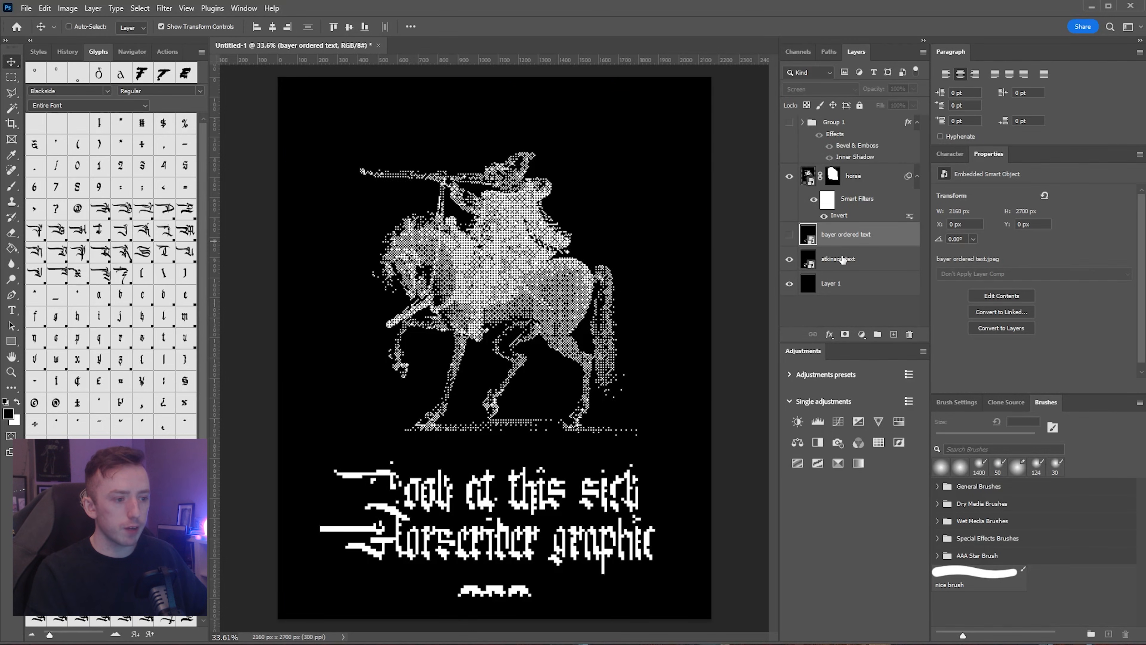
{"action": "left_click", "coordinate": [843, 261], "text": "shift"}
{"action": "right_click", "coordinate": [851, 245]}
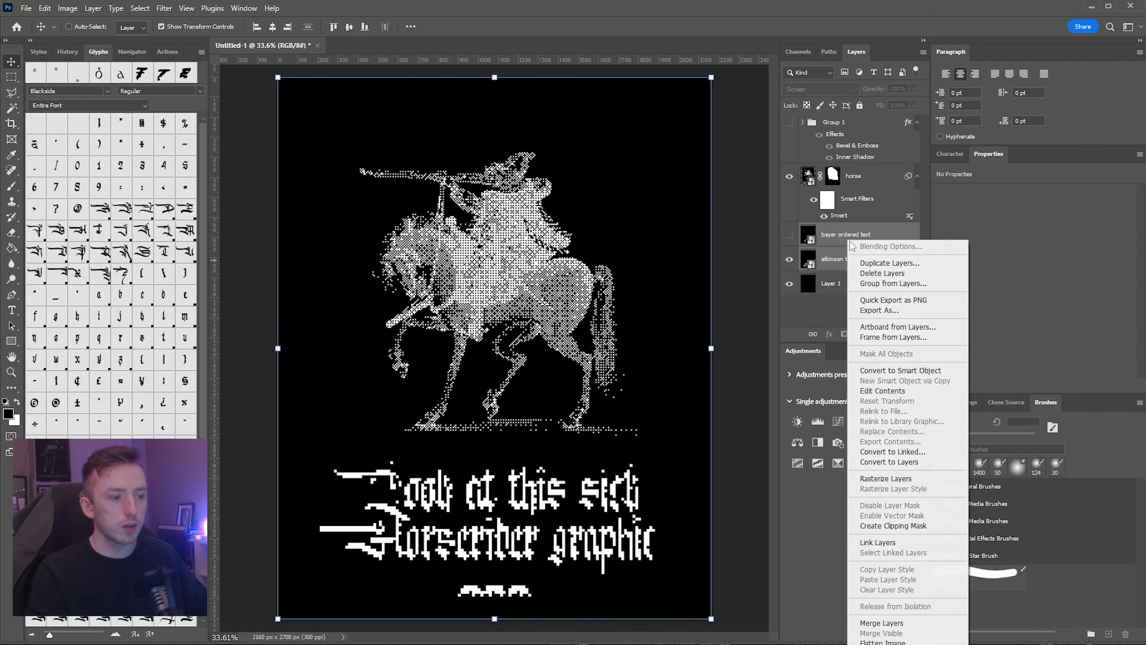
{"action": "left_click", "coordinate": [907, 370]}
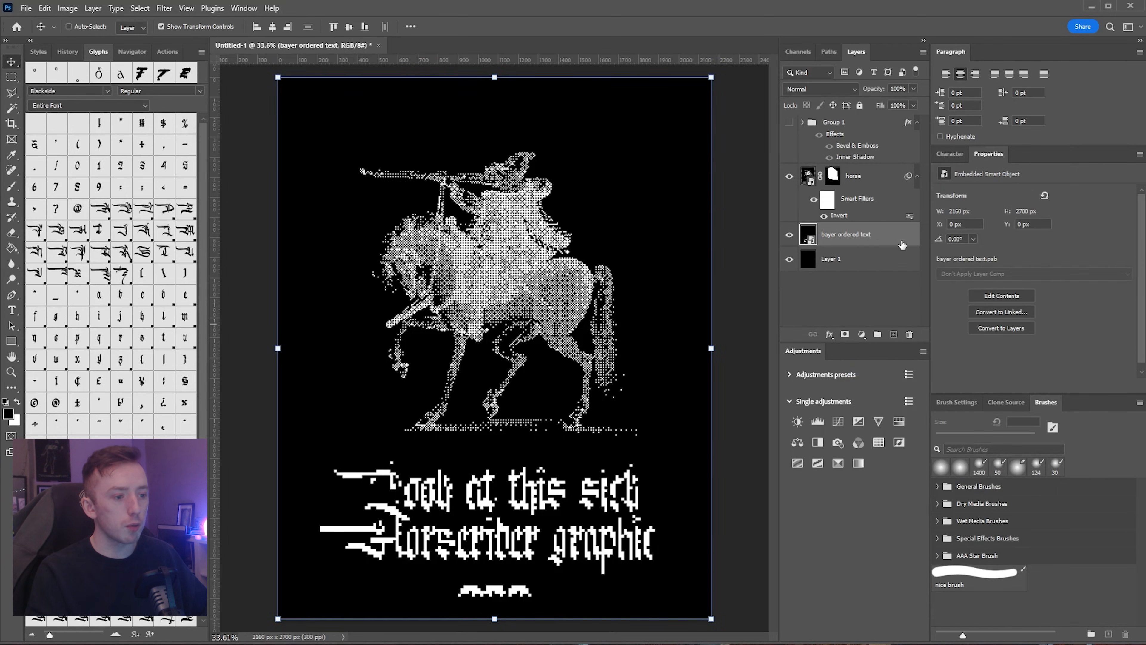
Step: Open the text smart object, preview both dither versions together, and save and close it with only atkinson text visible
{"action": "double_click", "coordinate": [809, 239]}
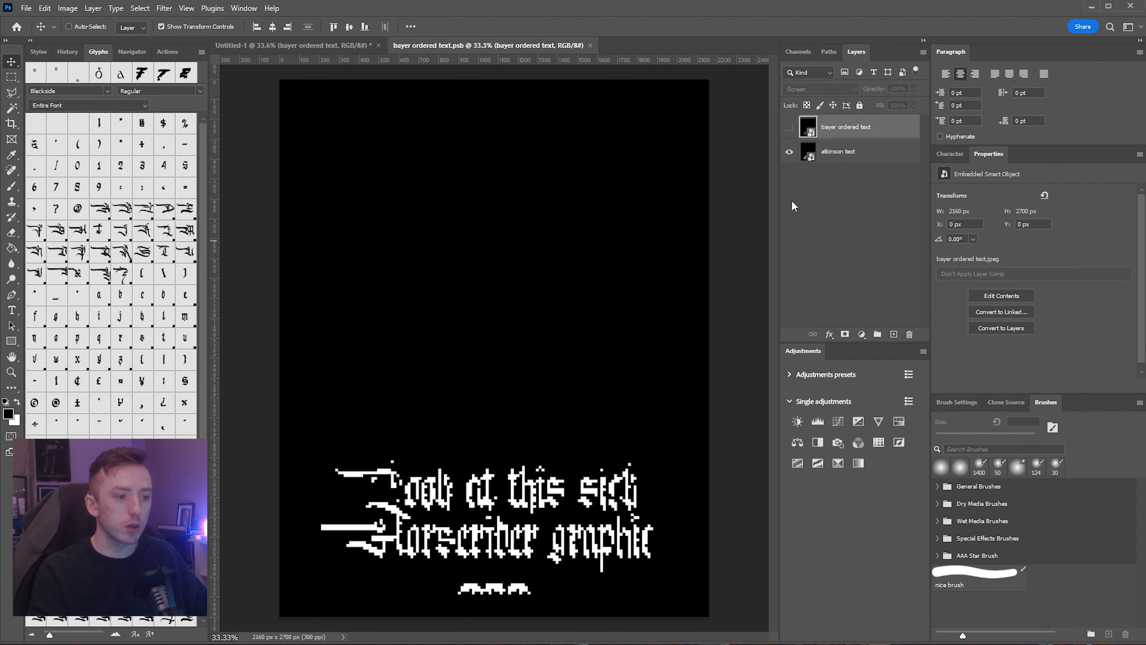
{"action": "left_click", "coordinate": [789, 127]}
{"action": "left_click", "coordinate": [788, 152]}
{"action": "left_click", "coordinate": [788, 151]}
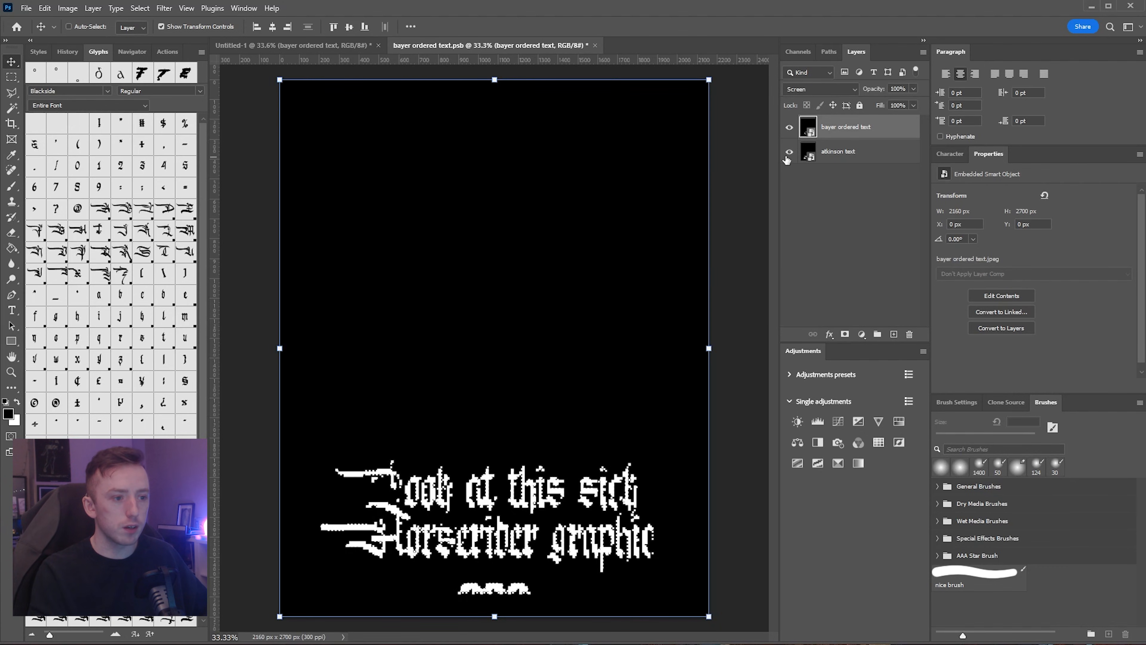
{"action": "left_click", "coordinate": [788, 126]}
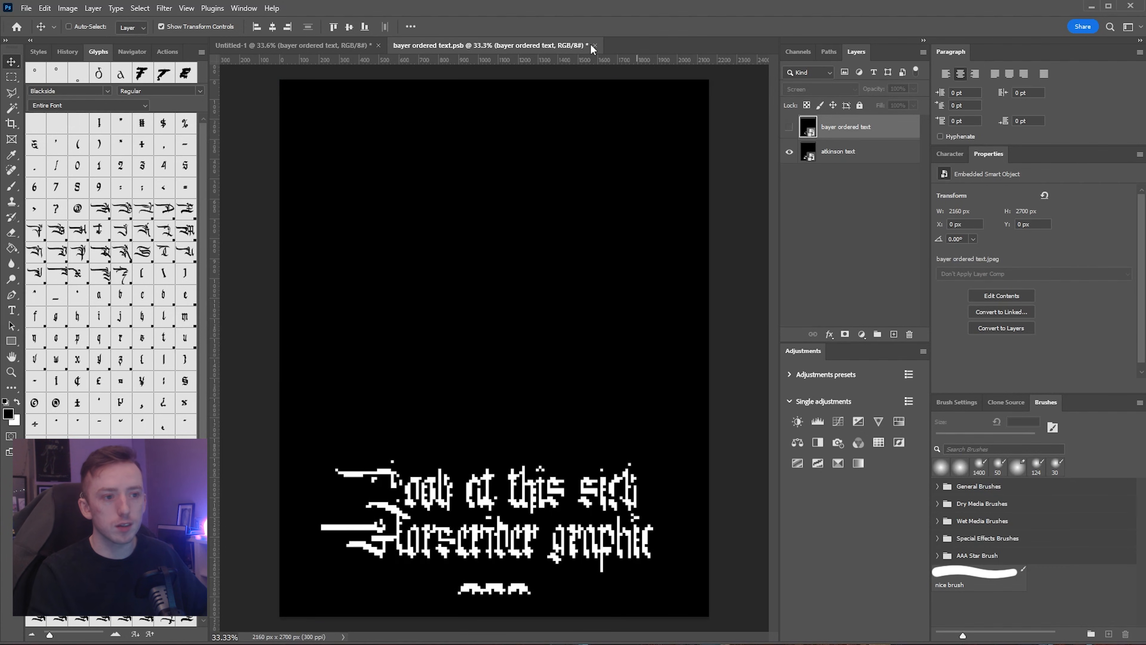
{"action": "key", "text": "ctrl+s"}
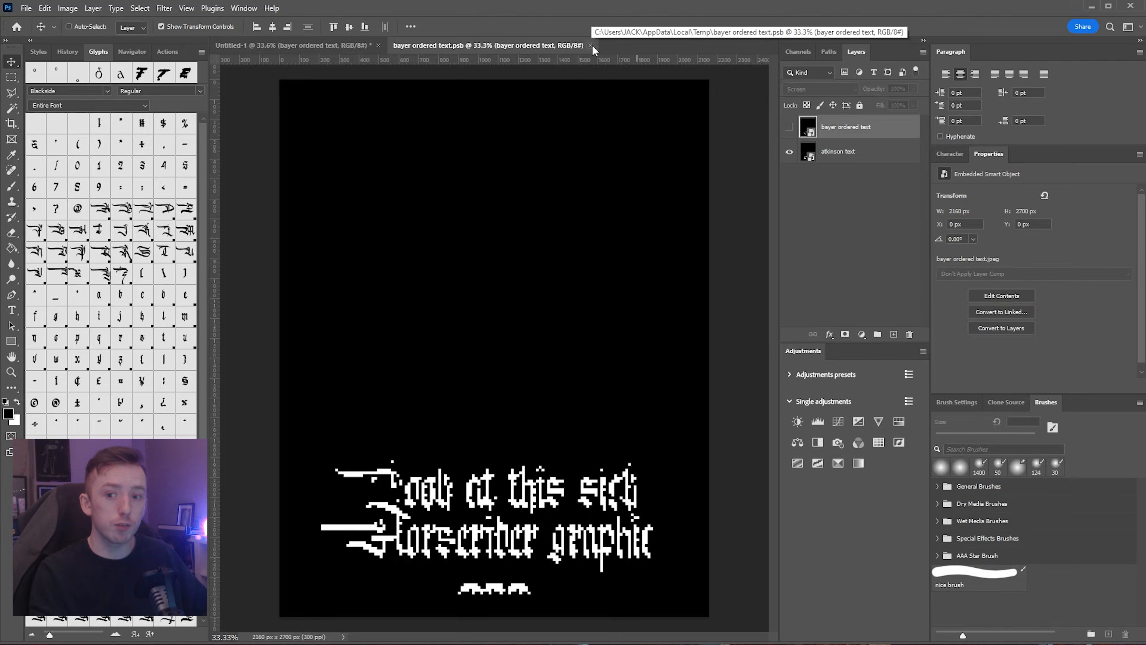
{"action": "left_click", "coordinate": [590, 45]}
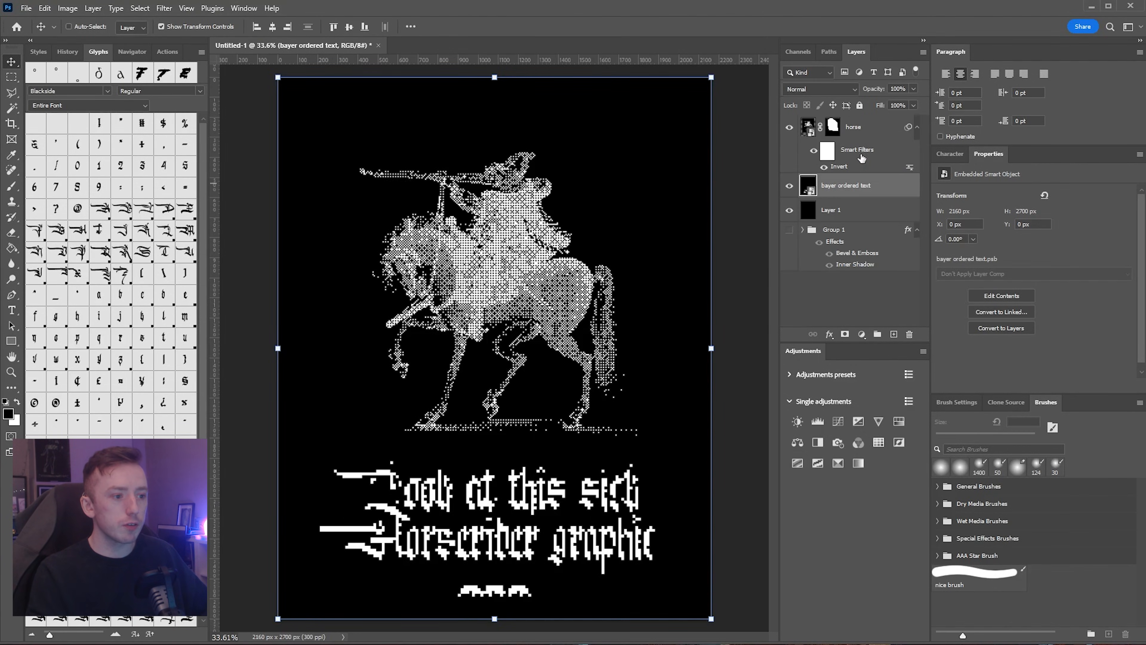
Step: Combine the horse and dithered text layers into a single smart object
{"action": "left_click", "coordinate": [860, 131], "text": "shift"}
{"action": "right_click", "coordinate": [867, 129]}
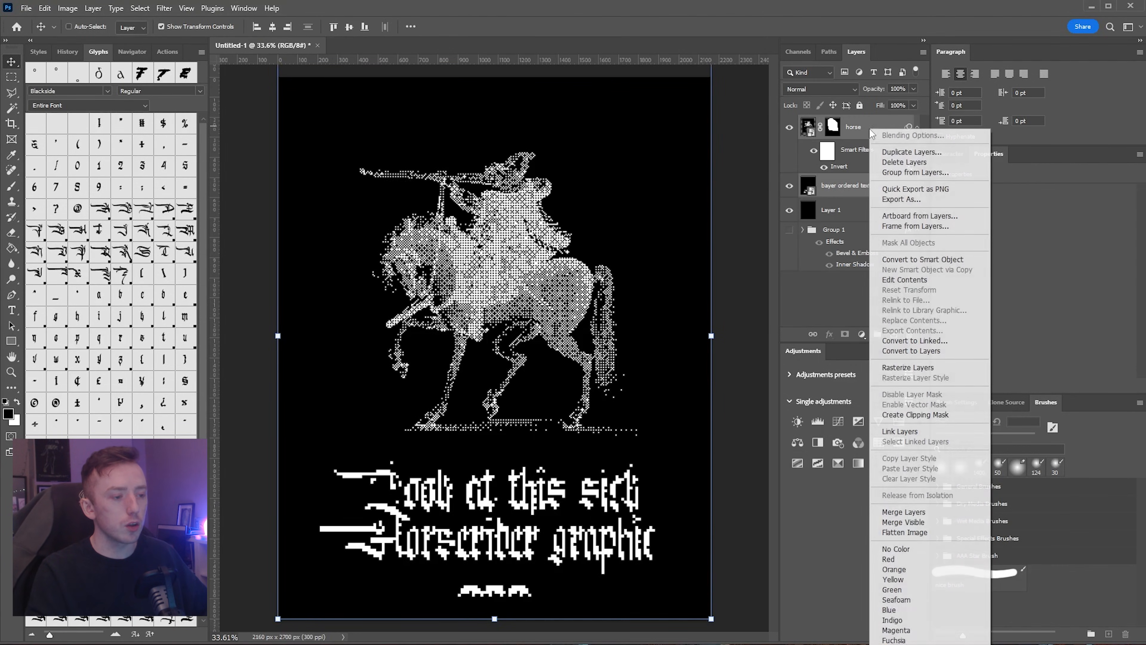
{"action": "left_click", "coordinate": [934, 255]}
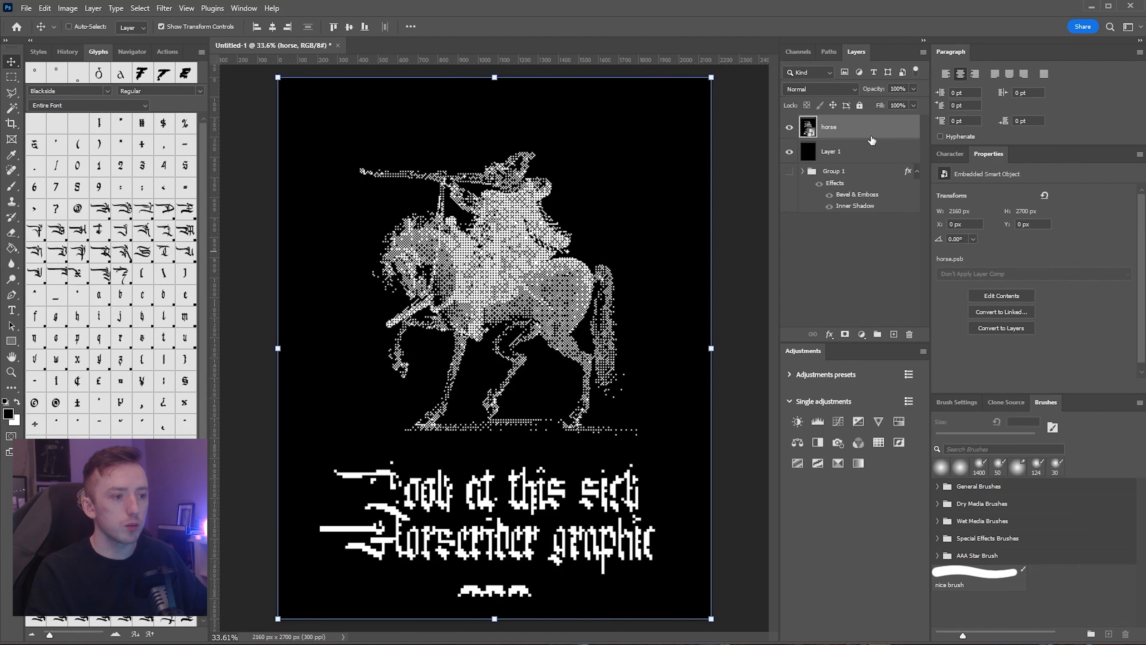
Step: Apply a Gaussian Blur with a radius of 8.2 pixels to the combined horse smart object
{"action": "left_click", "coordinate": [164, 8]}
{"action": "mouse_move", "coordinate": [289, 161]}
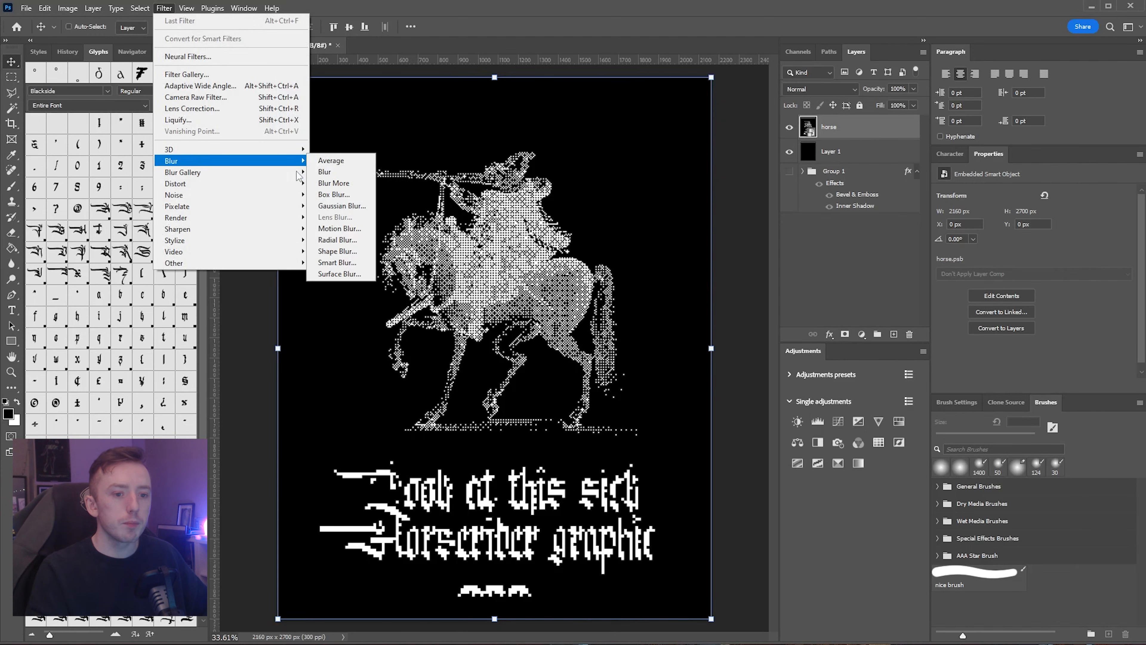
{"action": "left_click", "coordinate": [341, 206]}
{"action": "left_click_drag", "start_coordinate": [557, 463], "coordinate": [551, 462]}
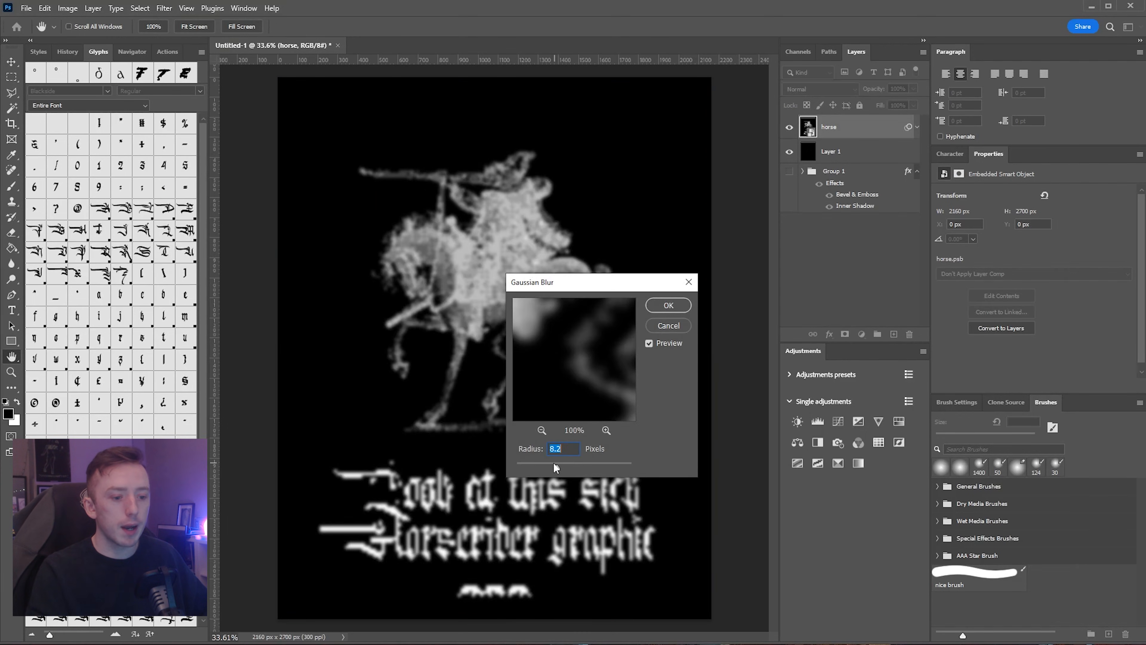
{"action": "left_click", "coordinate": [668, 305]}
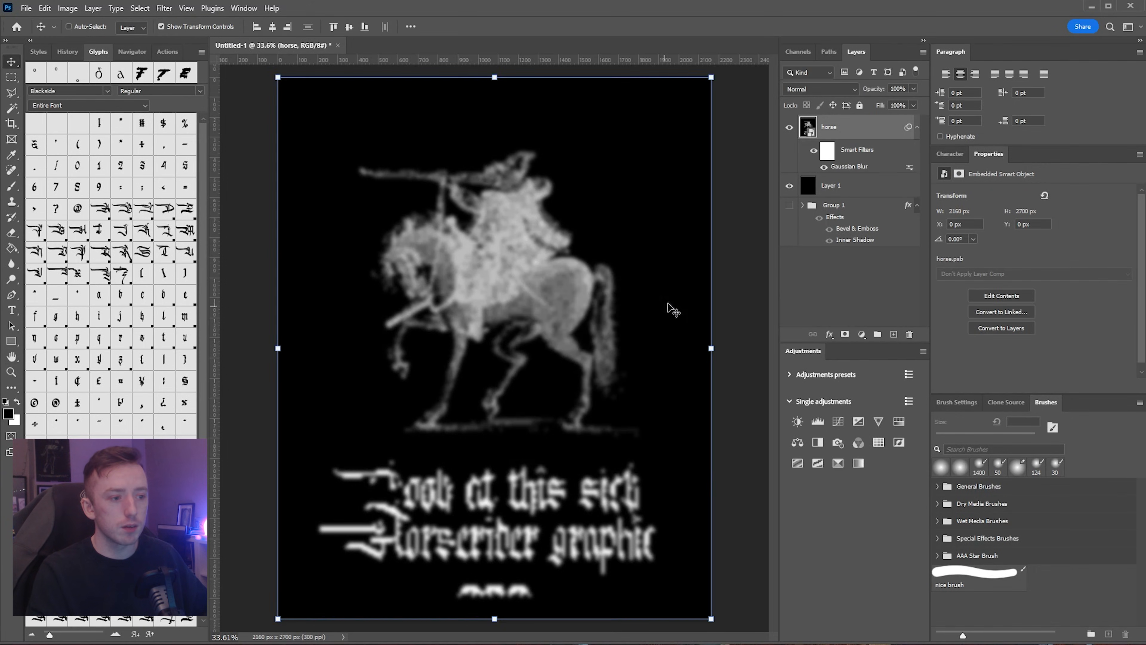
Step: Set the blending mode of the horse layer's Gaussian Blur smart filter to Screen at 100% opacity
{"action": "double_click", "coordinate": [909, 171]}
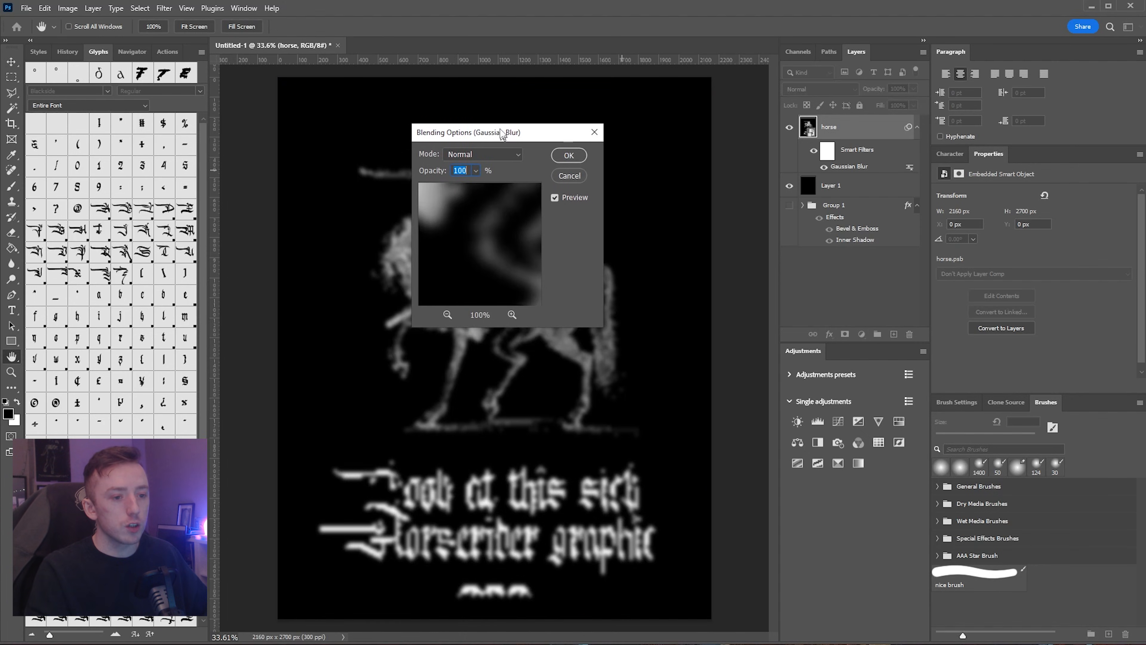
{"action": "left_click_drag", "start_coordinate": [545, 299], "coordinate": [535, 319]}
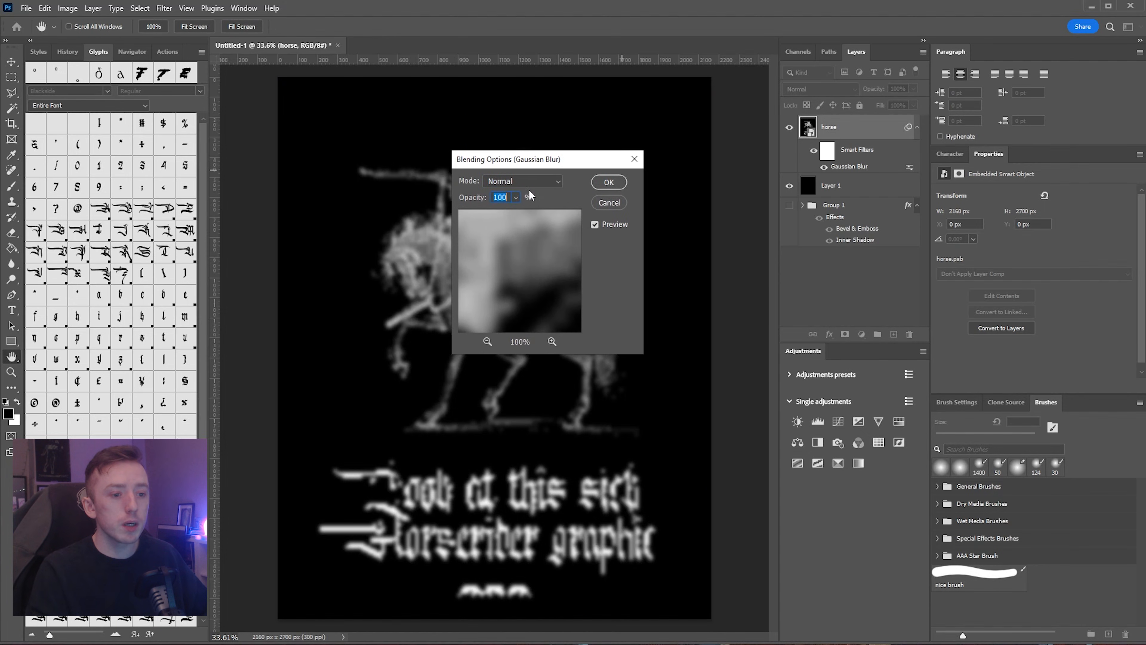
{"action": "left_click", "coordinate": [522, 181]}
{"action": "left_click", "coordinate": [530, 281]}
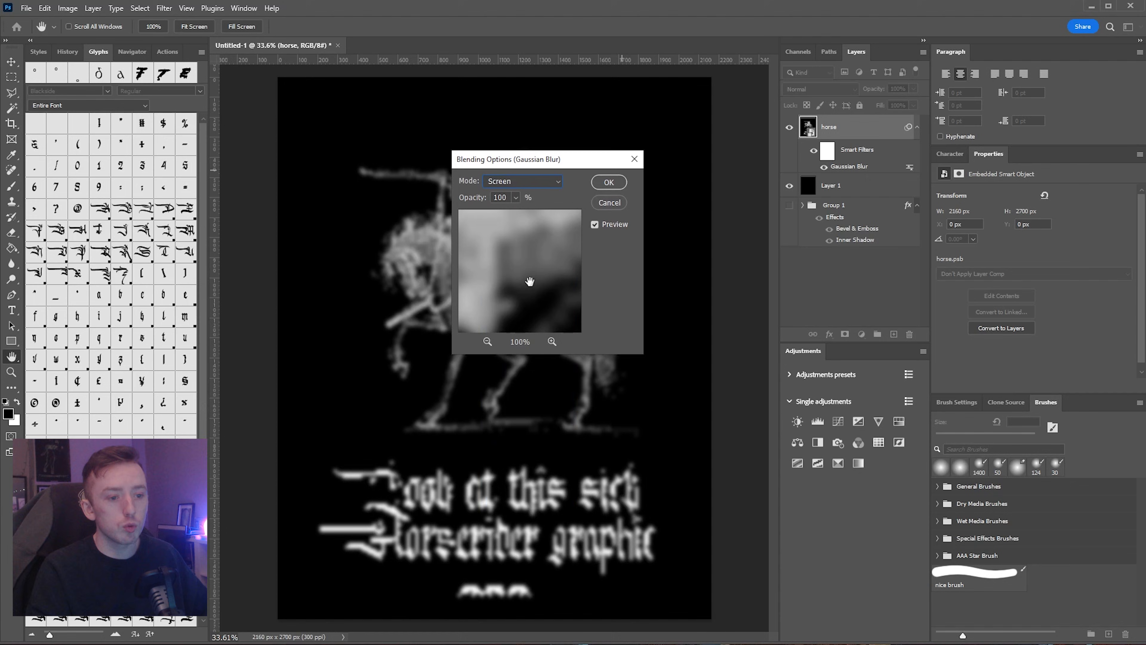
{"action": "left_click", "coordinate": [608, 182]}
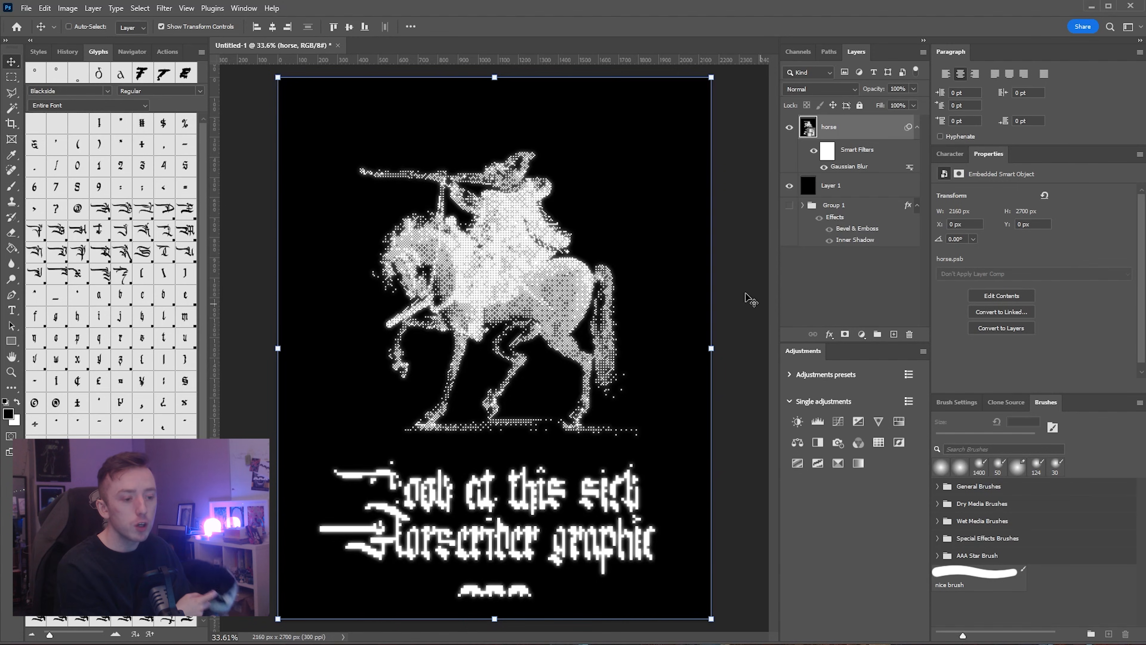
Step: Add a Gradient Map adjustment layer above the horse smart object and open its gradient for editing
{"action": "left_click", "coordinate": [252, 9]}
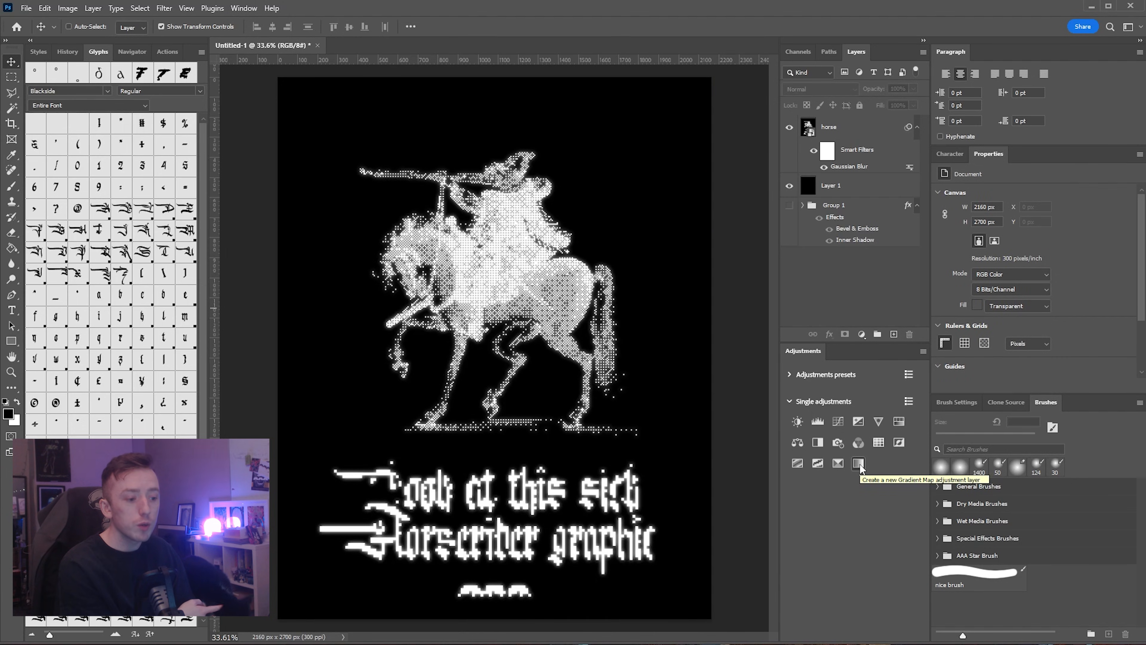
{"action": "left_click", "coordinate": [859, 463]}
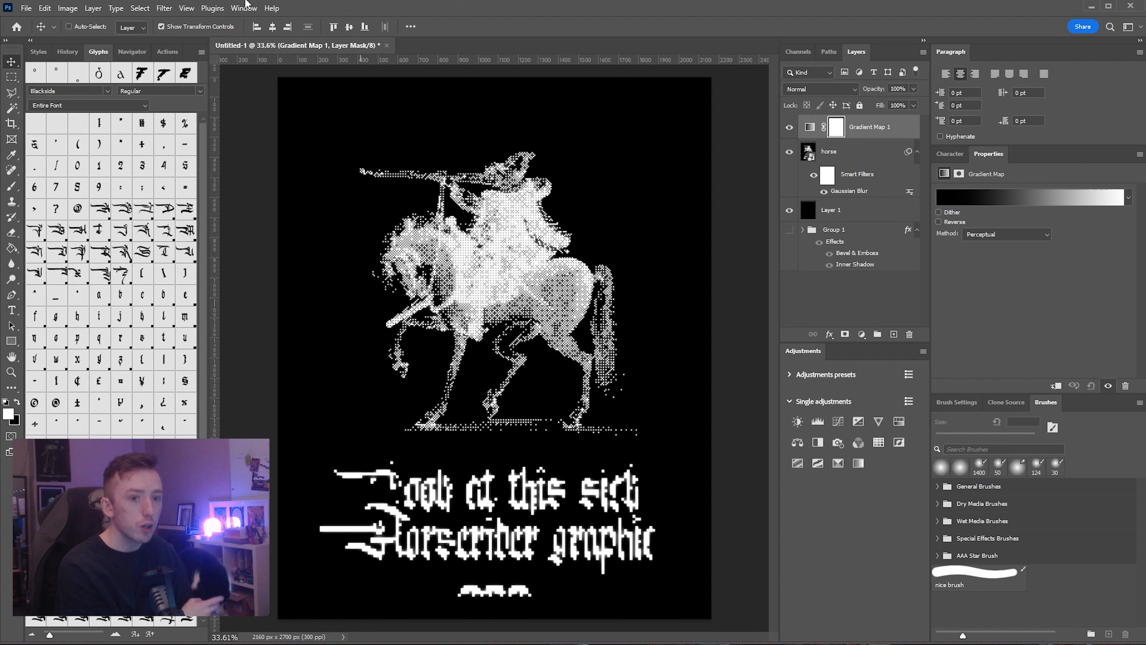
{"action": "left_click", "coordinate": [243, 8]}
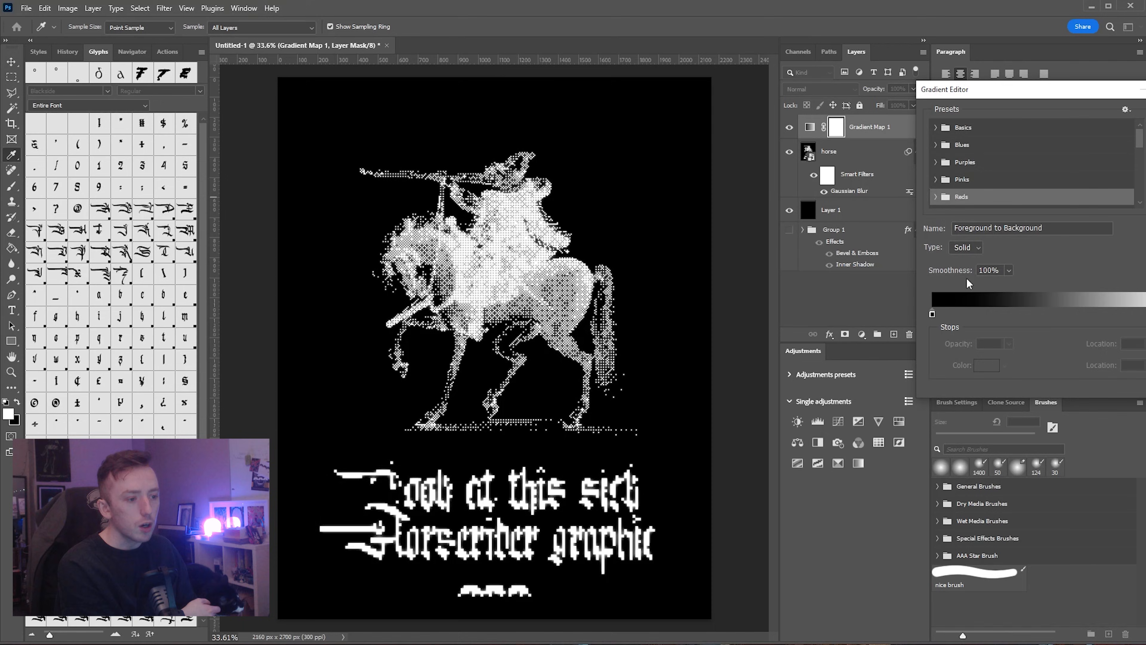
{"action": "left_click_drag", "start_coordinate": [1051, 86], "coordinate": [928, 118]}
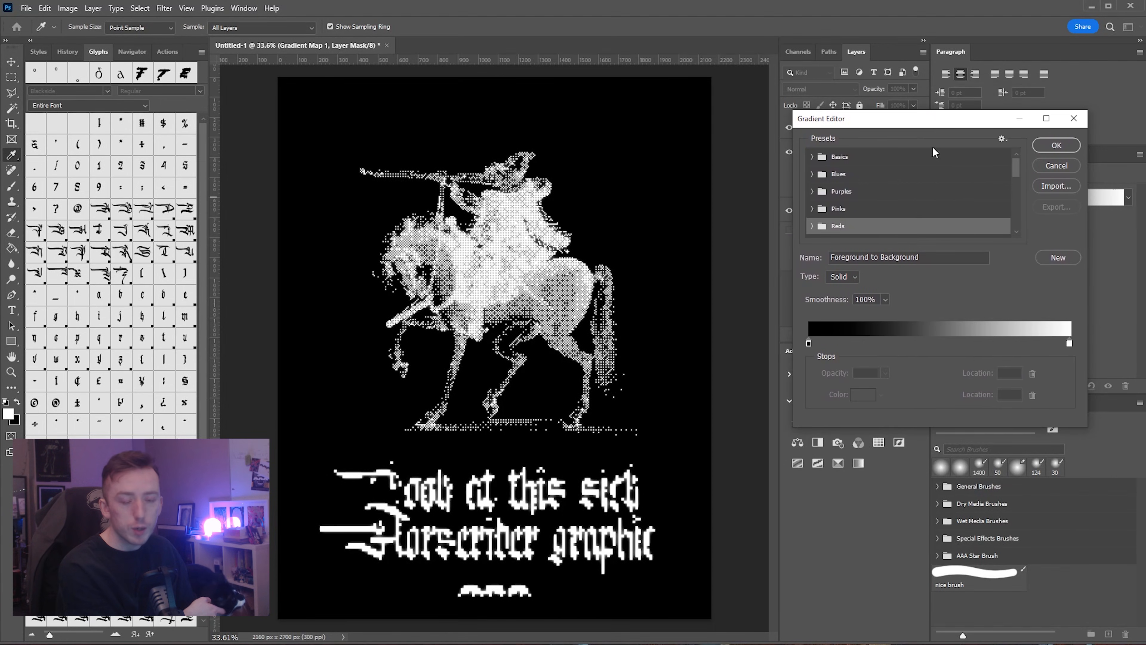
Step: Add a colour stop at location 49 of the gradient and make it bright cyan (hue 186°, saturation 95%, brightness 100%)
{"action": "left_click", "coordinate": [935, 346]}
{"action": "left_click", "coordinate": [858, 397]}
{"action": "left_click", "coordinate": [706, 481]}
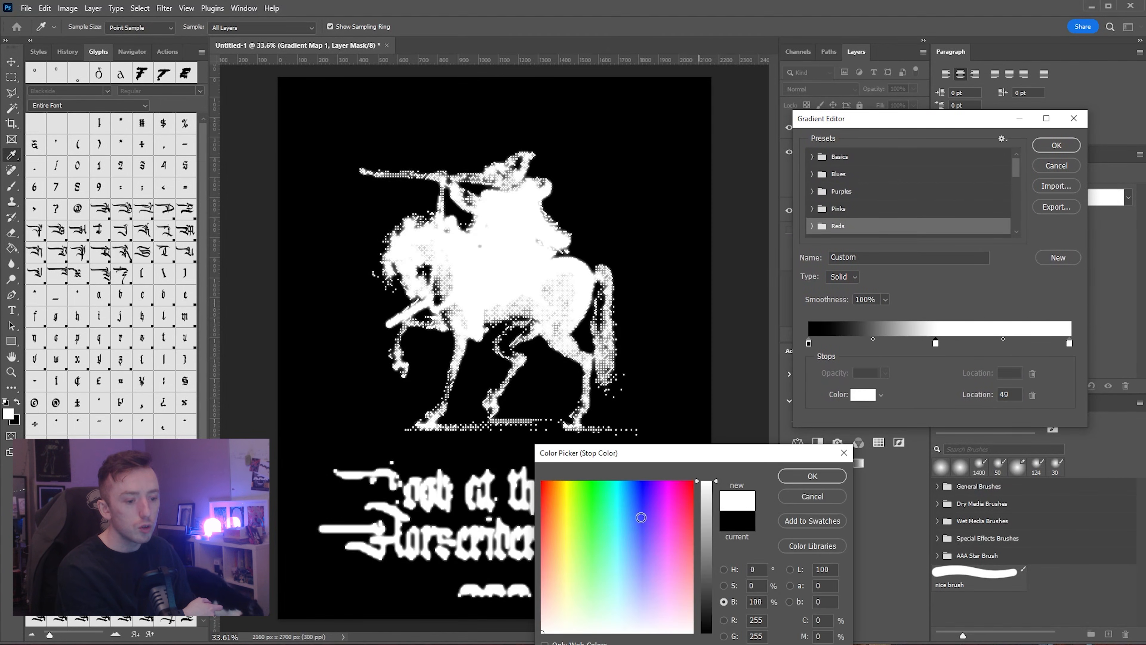
{"action": "left_click_drag", "start_coordinate": [642, 517], "coordinate": [555, 490]}
{"action": "mouse_move", "coordinate": [545, 487]}
{"action": "left_mouse_down"}
{"action": "mouse_move", "coordinate": [640, 487]}
{"action": "mouse_move", "coordinate": [620, 487]}
{"action": "left_mouse_up"}
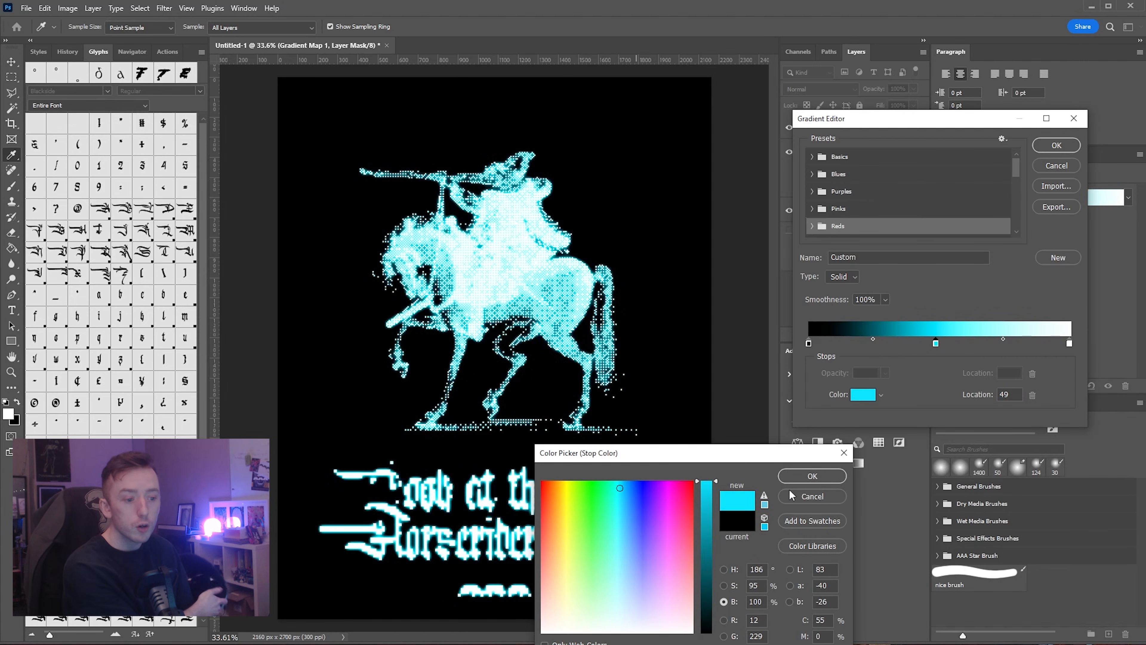
{"action": "left_click", "coordinate": [801, 477]}
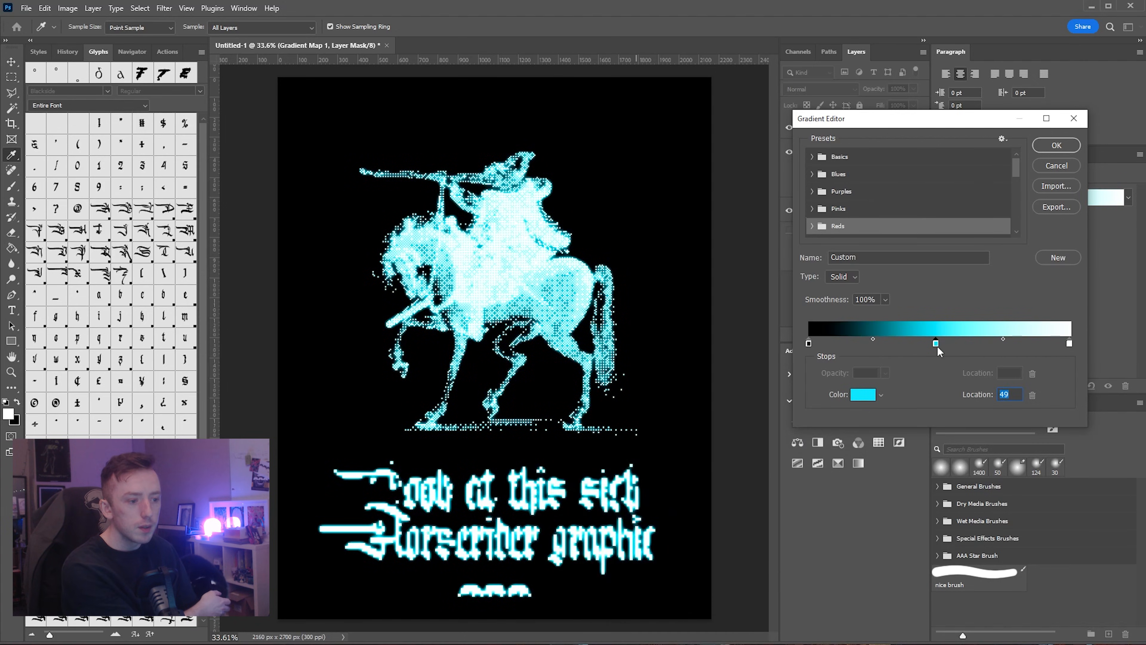
Step: Move the cyan gradient stop to location 57 and accept the gradient
{"action": "mouse_move", "coordinate": [937, 346]}
{"action": "left_mouse_down"}
{"action": "mouse_move", "coordinate": [906, 345]}
{"action": "mouse_move", "coordinate": [953, 347]}
{"action": "left_mouse_up"}
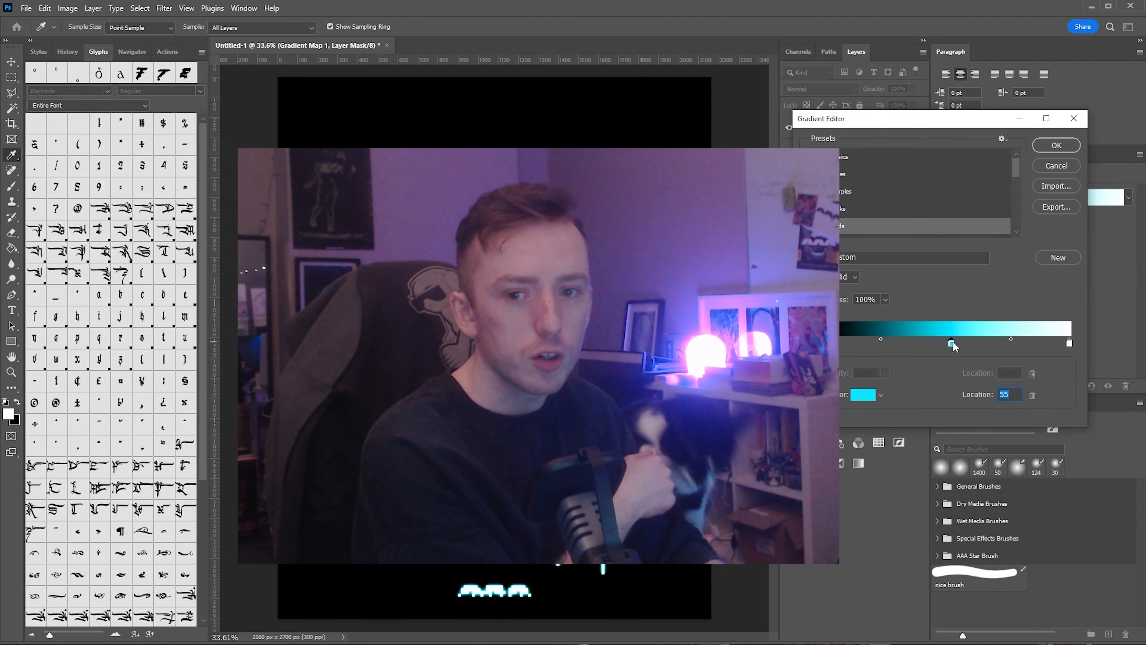
{"action": "left_click_drag", "start_coordinate": [952, 345], "coordinate": [956, 348]}
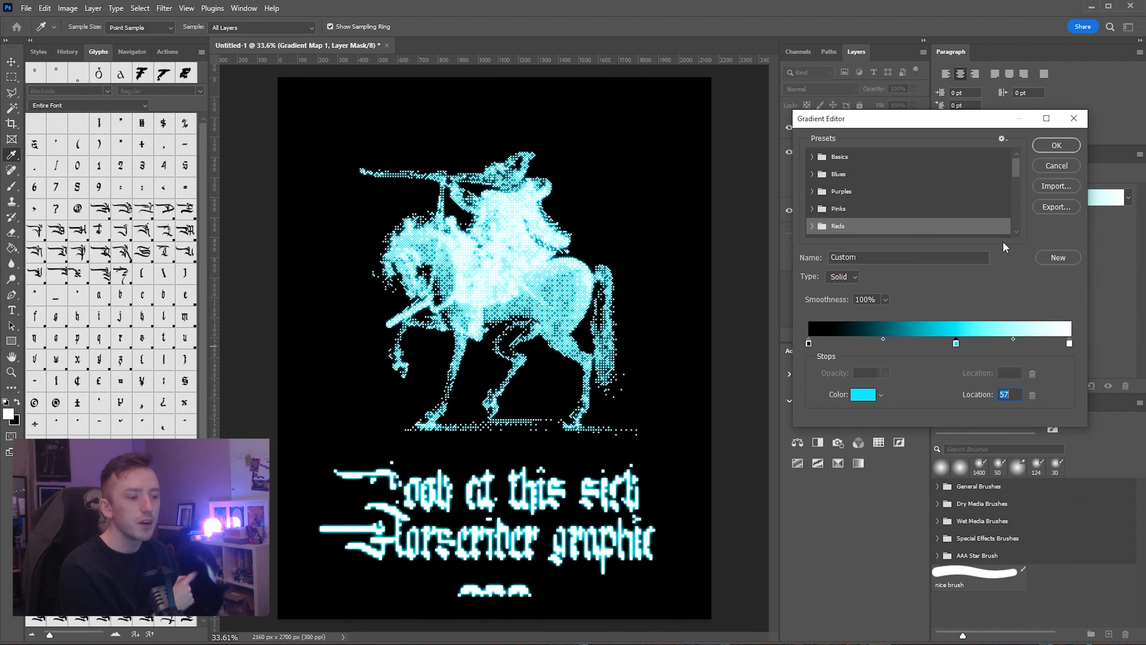
{"action": "left_click", "coordinate": [1057, 145]}
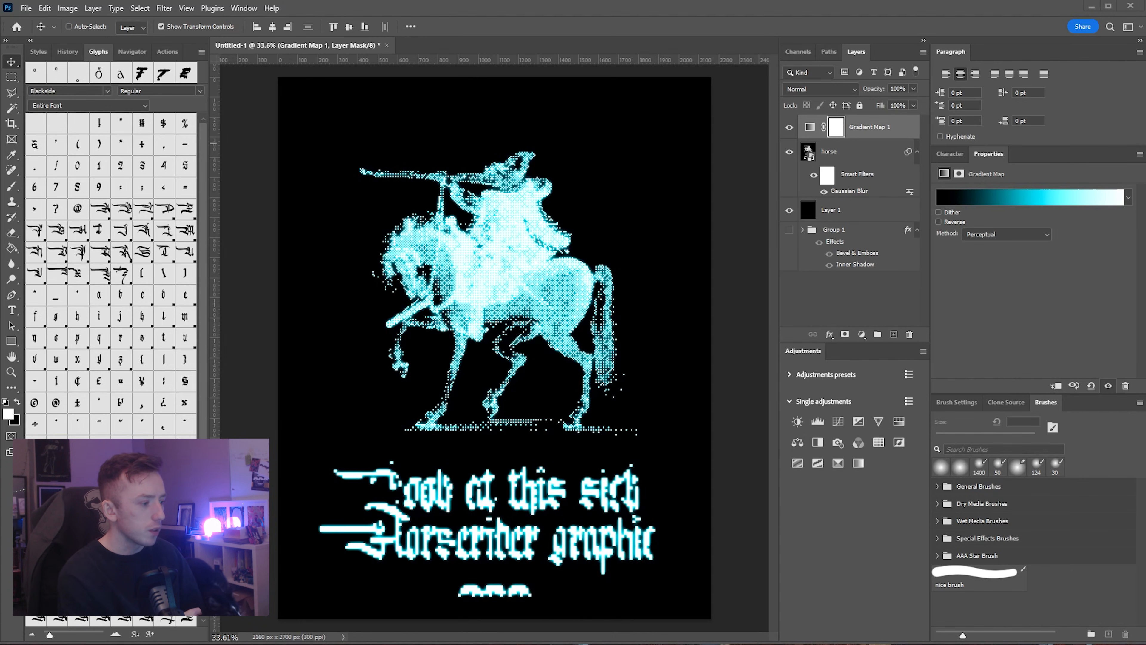
Step: Place the AAA-VINTAGE PAPER PACK (14) texture over the poster, rotated about 91° and scaled to cover the whole canvas
{"action": "left_click_drag", "start_coordinate": [540, 368], "coordinate": [373, 328]}
{"action": "left_click_drag", "start_coordinate": [606, 351], "coordinate": [492, 461]}
{"action": "left_click_drag", "start_coordinate": [567, 346], "coordinate": [744, 333]}
{"action": "key", "text": "Return"}
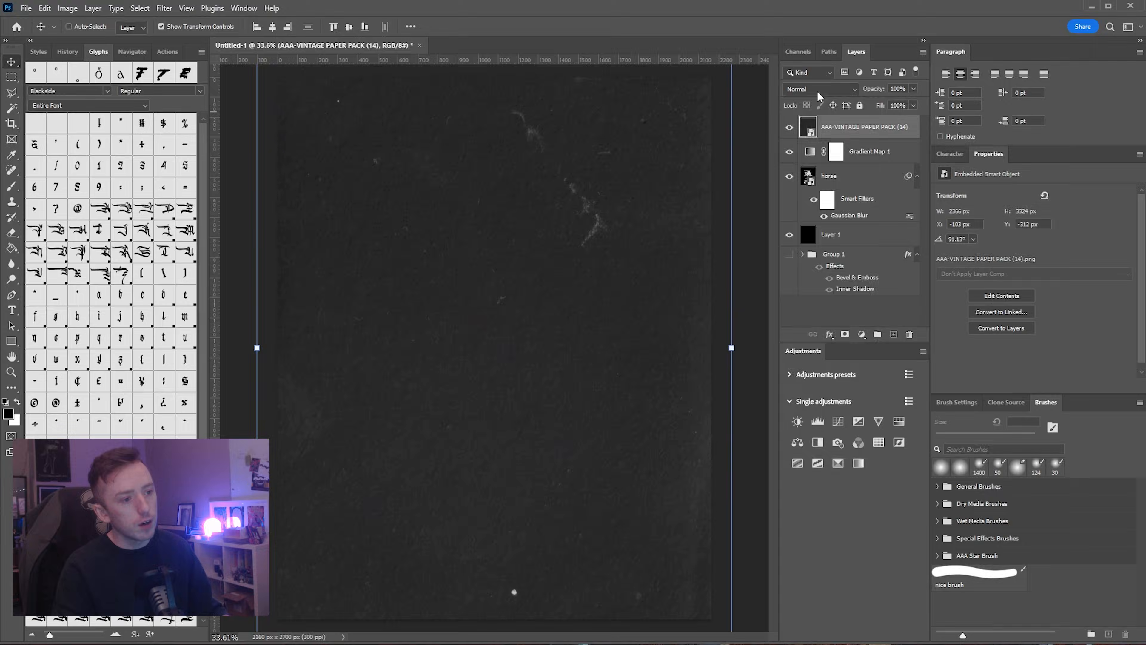
Step: Set the vintage paper texture layer to Screen blending mode at 53% opacity
{"action": "left_click", "coordinate": [819, 89]}
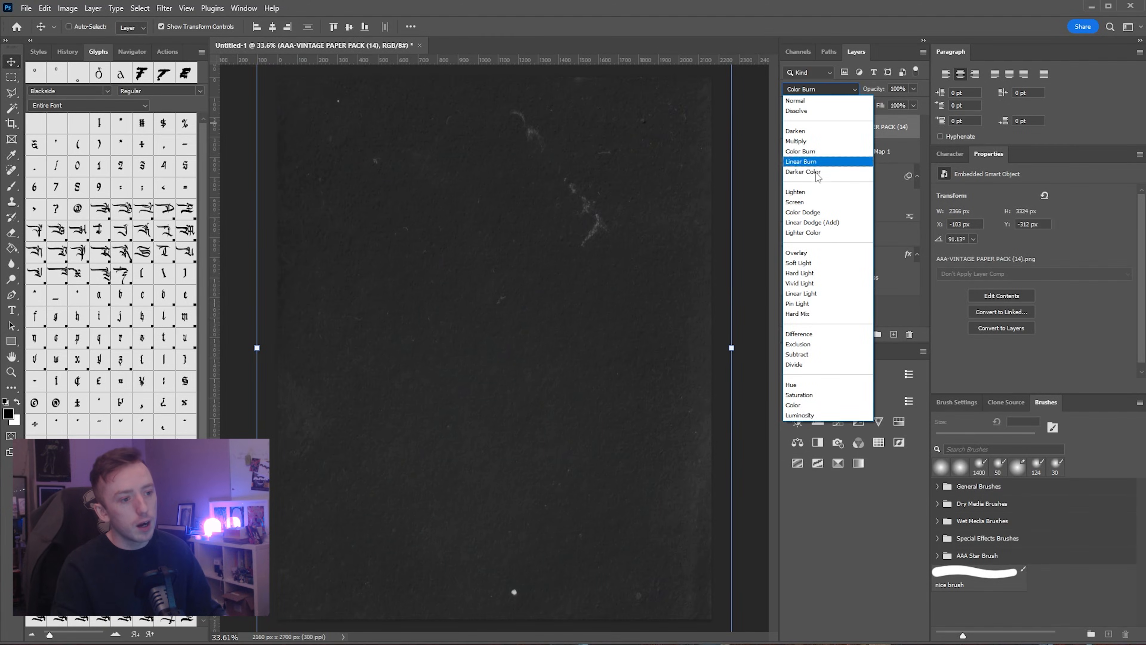
{"action": "left_click", "coordinate": [812, 203]}
{"action": "key", "text": "5"}
{"action": "key", "text": "3"}
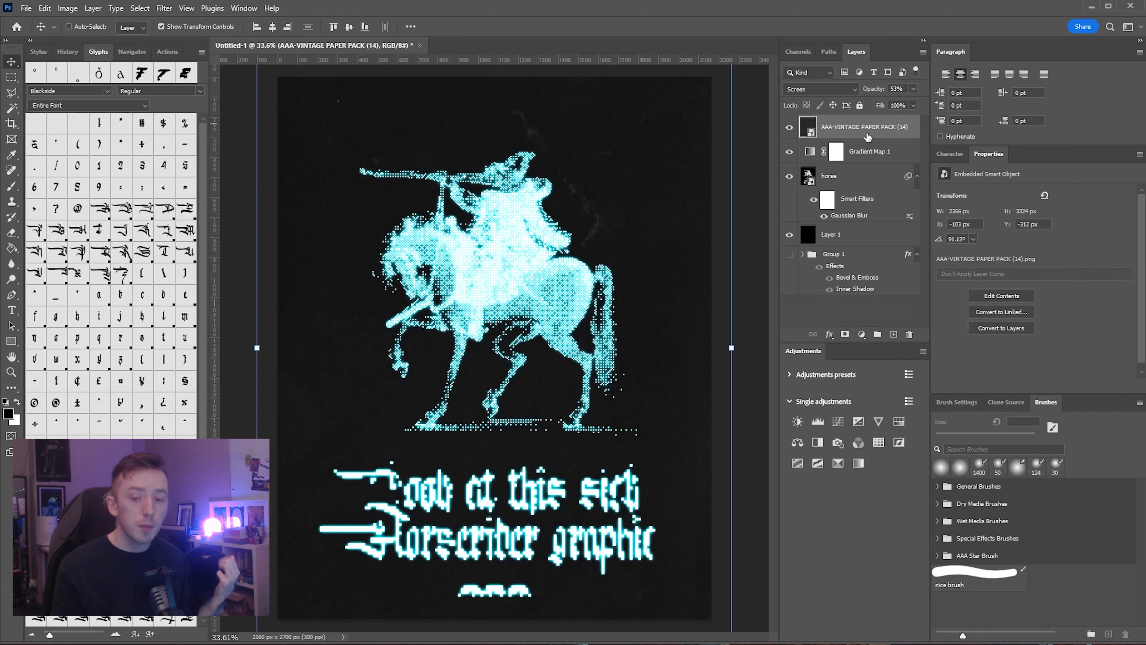
Step: Open the horse smart object nested inside the combined one, hide the HORSERIDER2 layer, and save and close it
{"action": "left_click", "coordinate": [811, 179]}
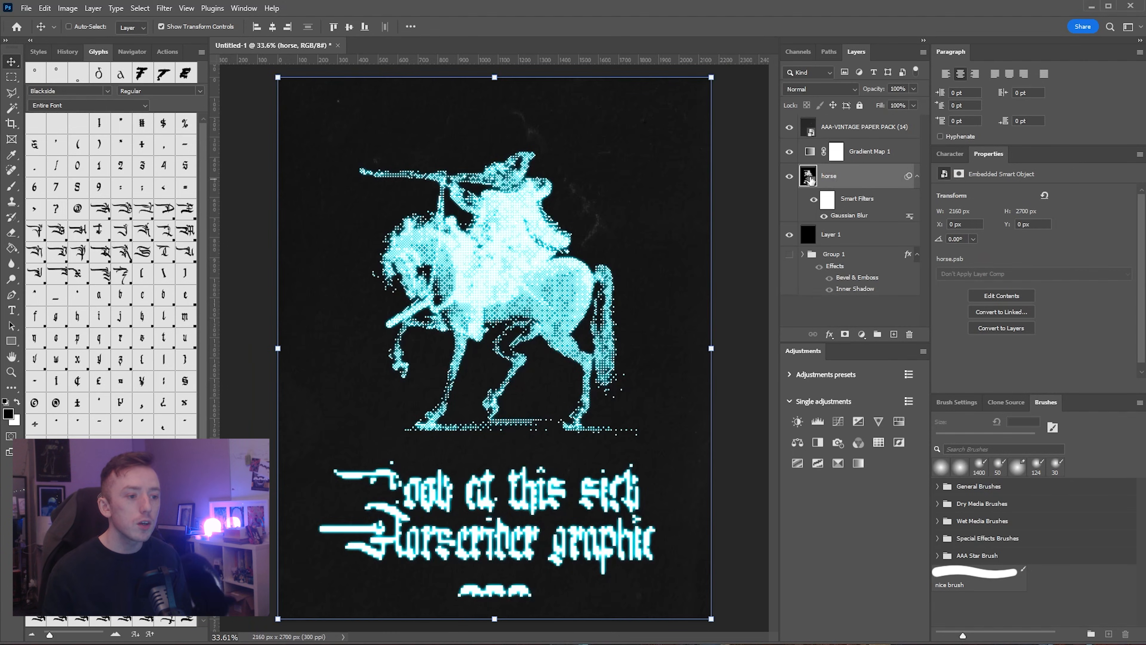
{"action": "double_click", "coordinate": [811, 180]}
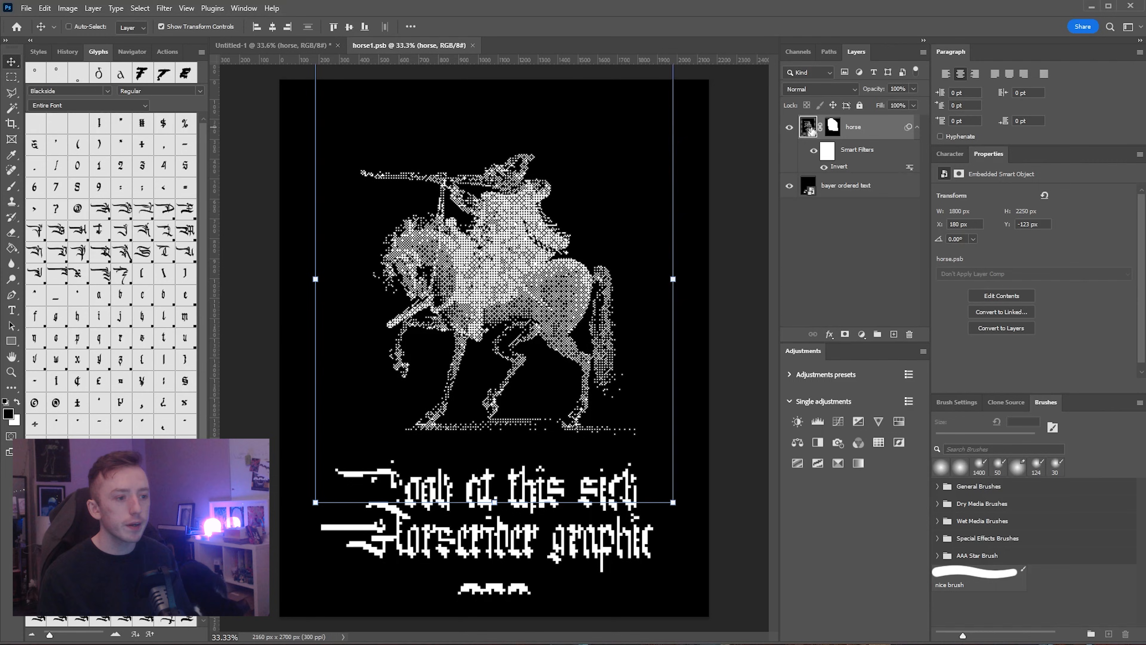
{"action": "double_click", "coordinate": [811, 131]}
{"action": "left_click", "coordinate": [790, 129]}
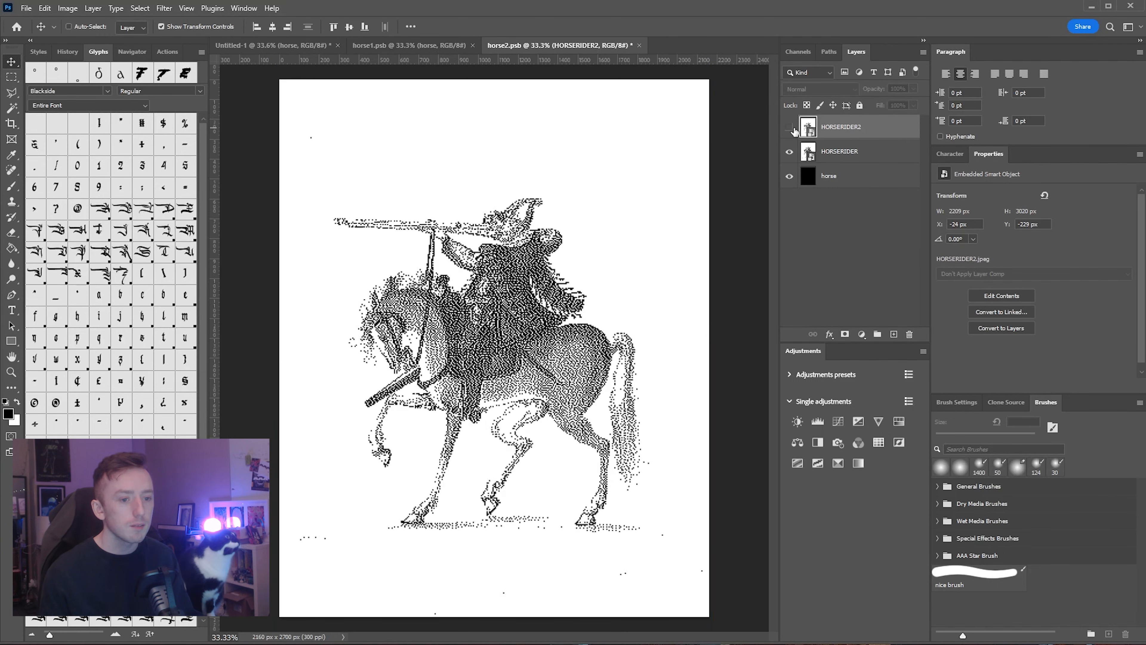
{"action": "key", "text": "ctrl+s"}
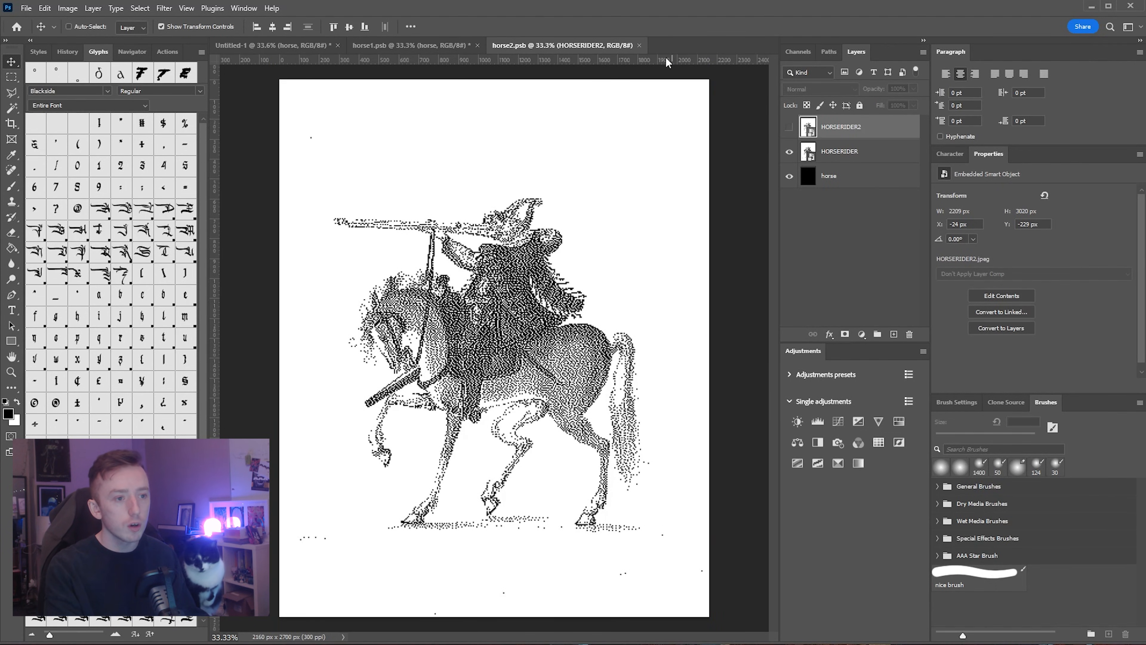
{"action": "left_click", "coordinate": [639, 45]}
Step: Show only bayer ordered text inside the nested text smart object, then save and close it and the combined smart object
{"action": "left_click", "coordinate": [844, 192]}
{"action": "double_click", "coordinate": [812, 190]}
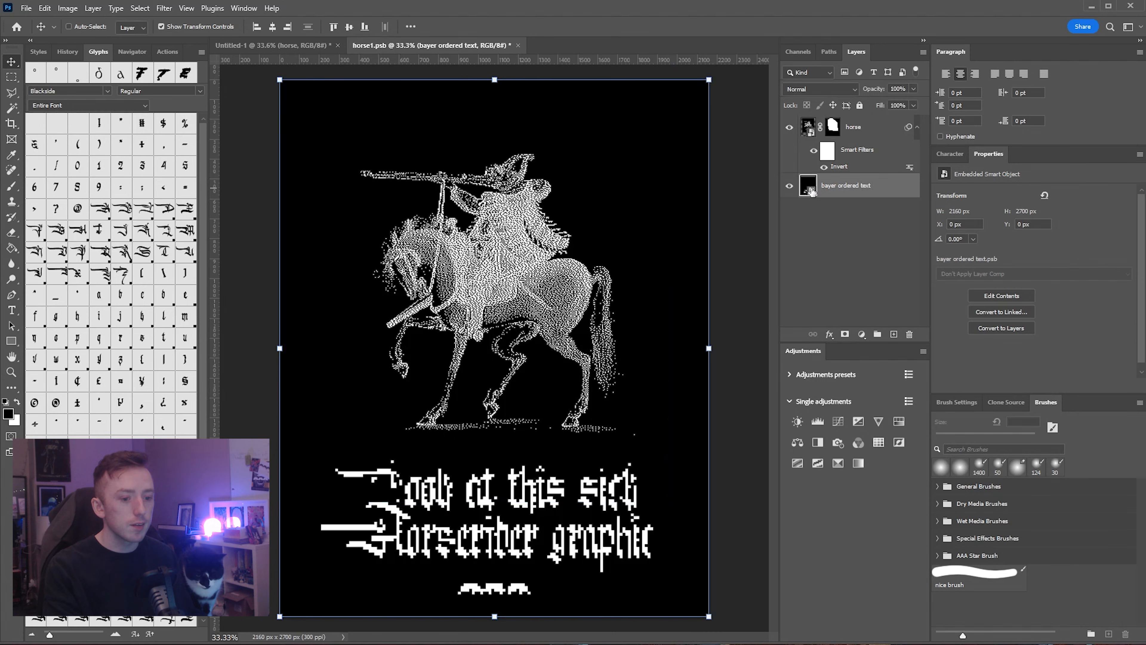
{"action": "left_click", "coordinate": [789, 152]}
{"action": "left_click", "coordinate": [789, 127]}
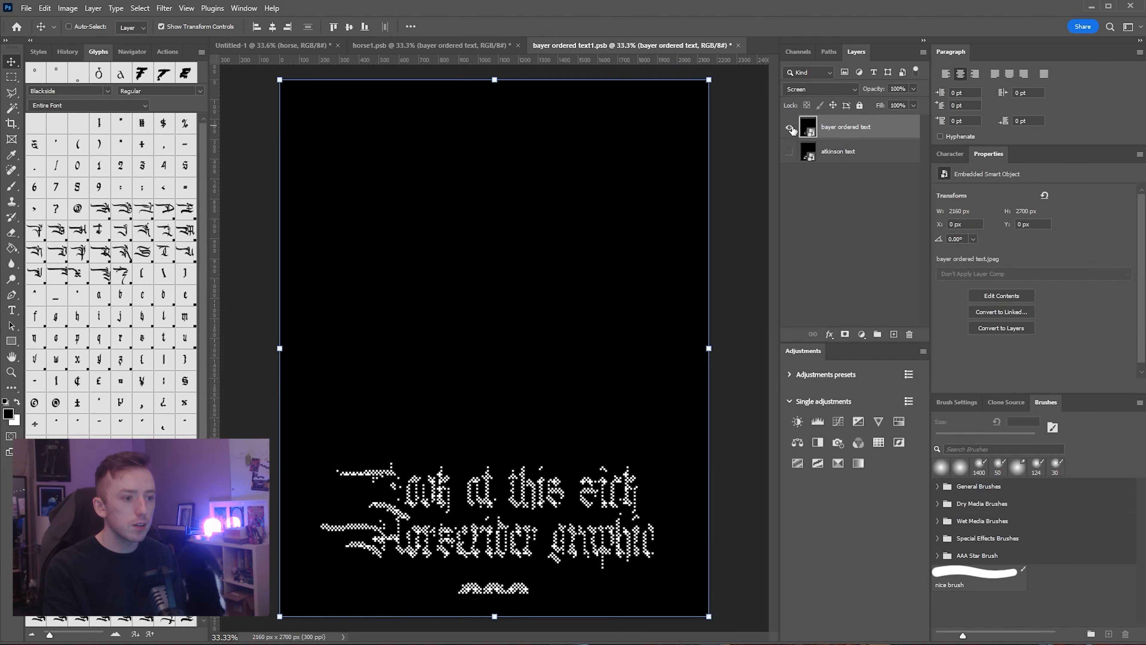
{"action": "key", "text": "ctrl+s"}
{"action": "left_click", "coordinate": [733, 45]}
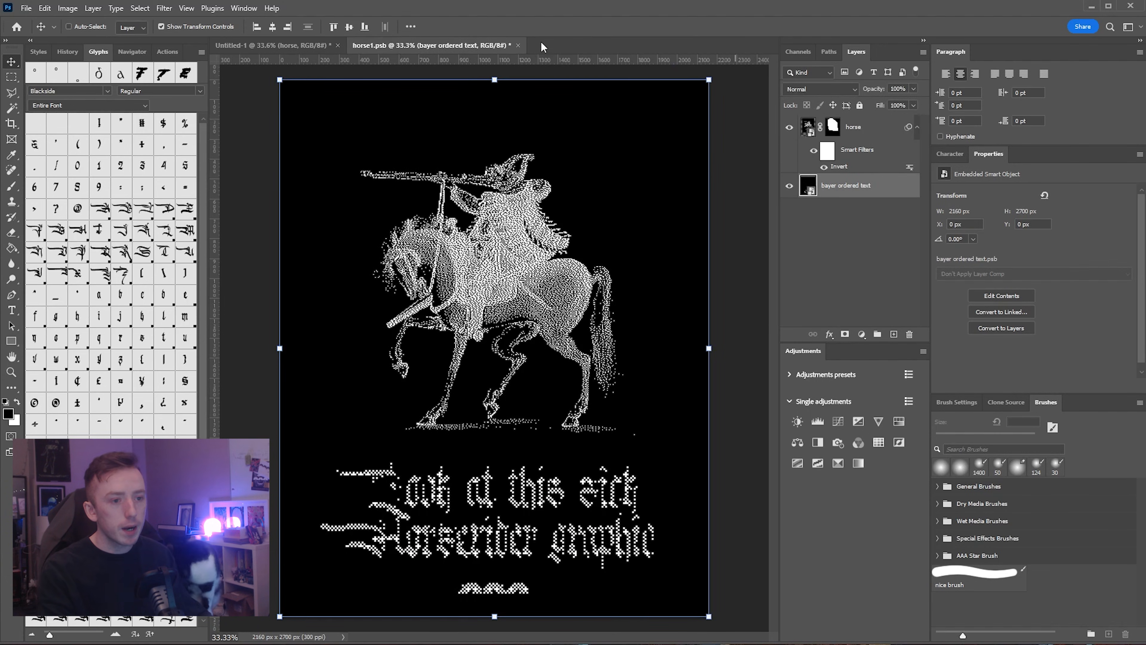
{"action": "left_click", "coordinate": [513, 45]}
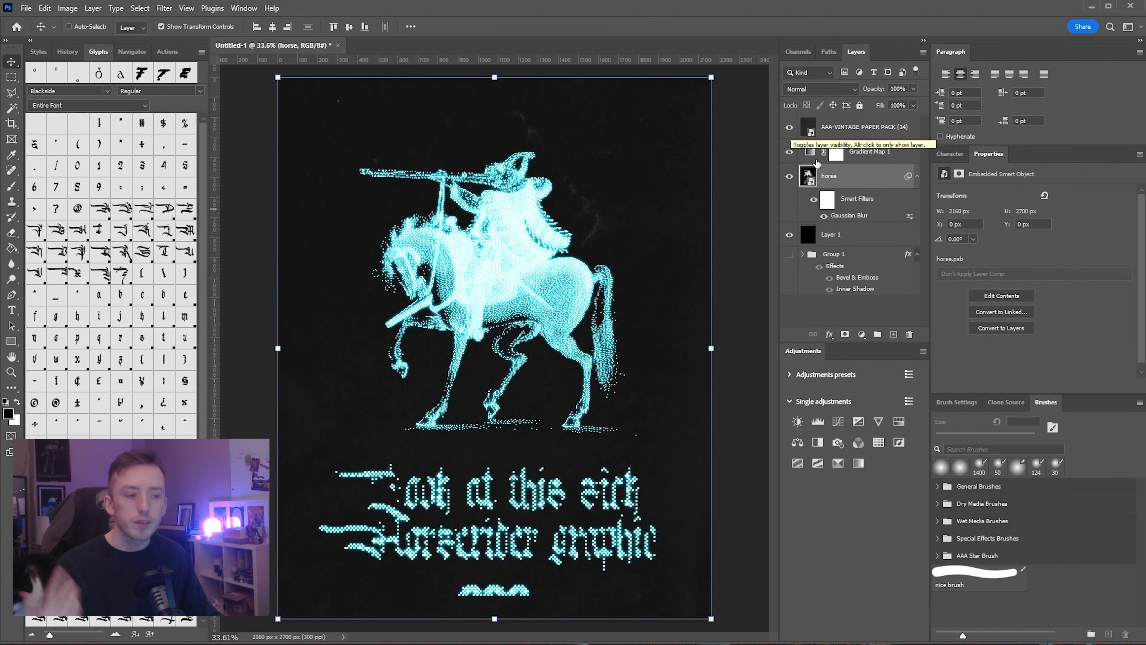
Step: Switch to Dither Boy to view the Bayer-Ordered dithered text preview, then return to the Photoshop poster
{"action": "left_click", "coordinate": [863, 162]}
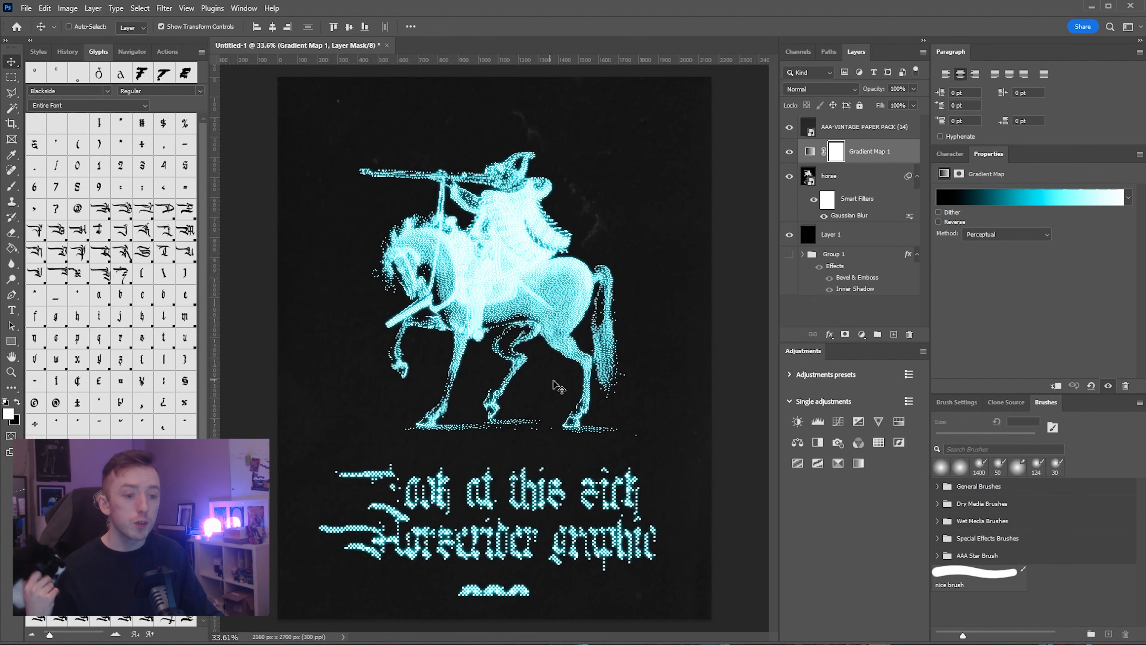
{"action": "key", "text": "alt+Tab"}
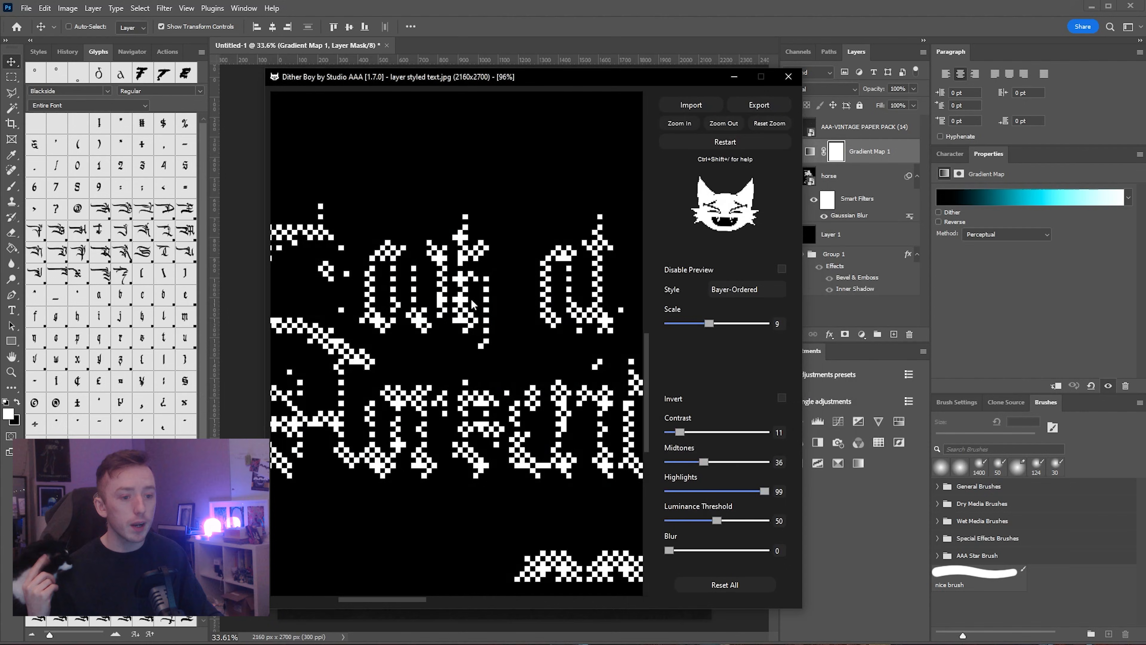
{"action": "left_click_drag", "start_coordinate": [519, 226], "coordinate": [584, 213]}
{"action": "left_click", "coordinate": [734, 76]}
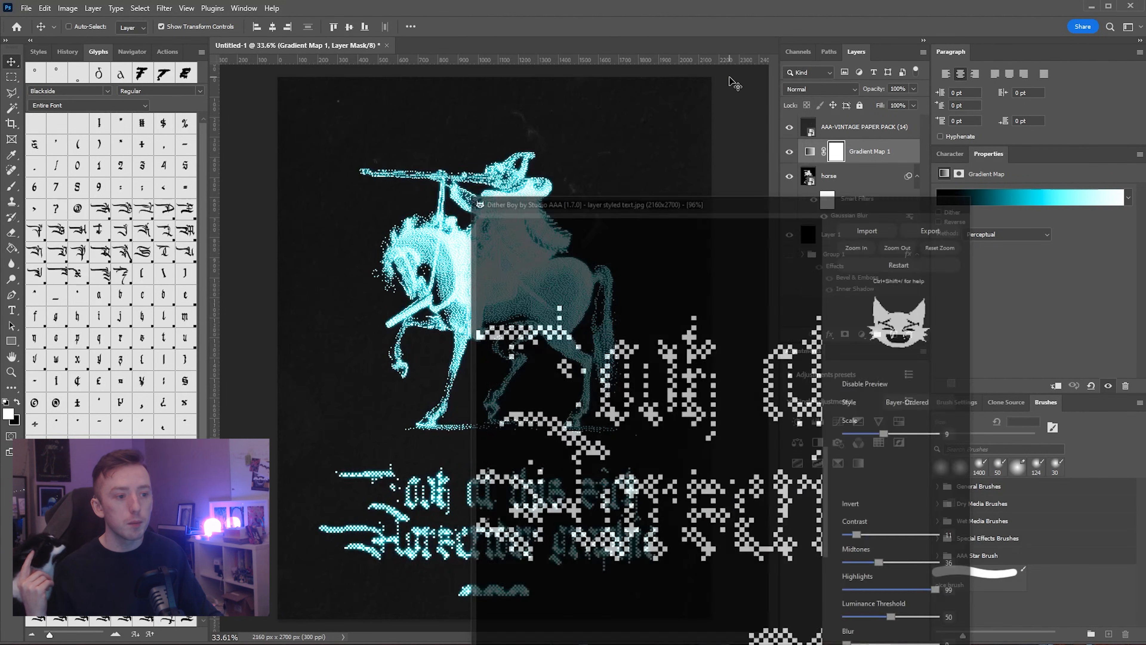
Step: Reopen the combined and nested horse smart objects to review the dither layers, and close the nested one
{"action": "left_click", "coordinate": [832, 176]}
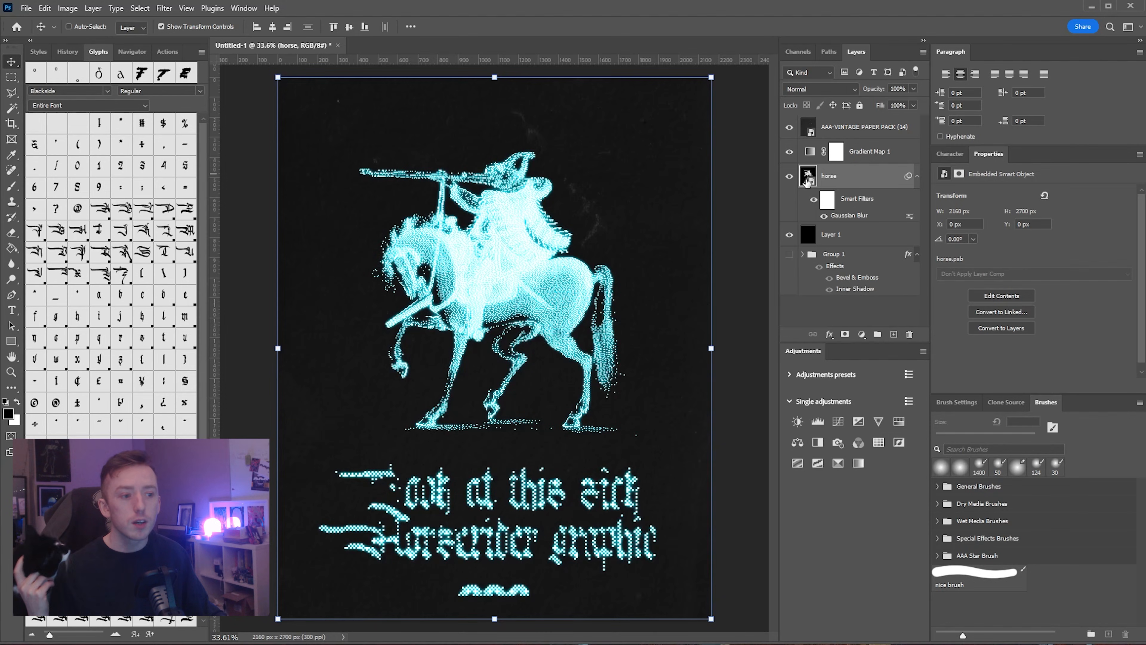
{"action": "double_click", "coordinate": [808, 182]}
{"action": "double_click", "coordinate": [805, 128]}
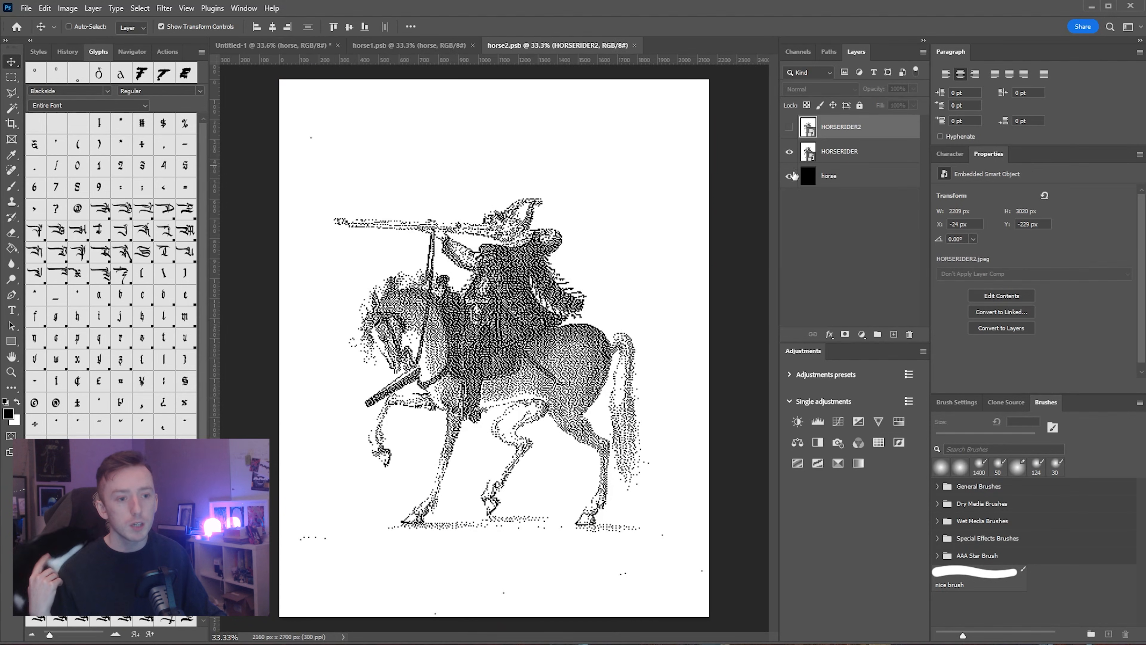
{"action": "left_click", "coordinate": [635, 47]}
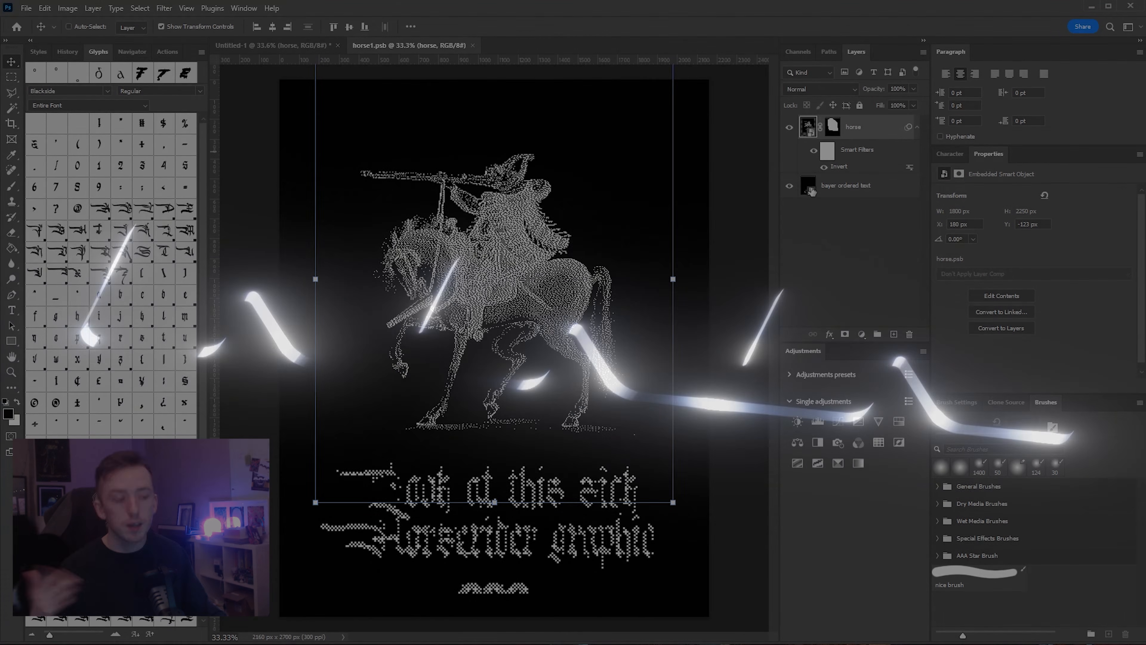